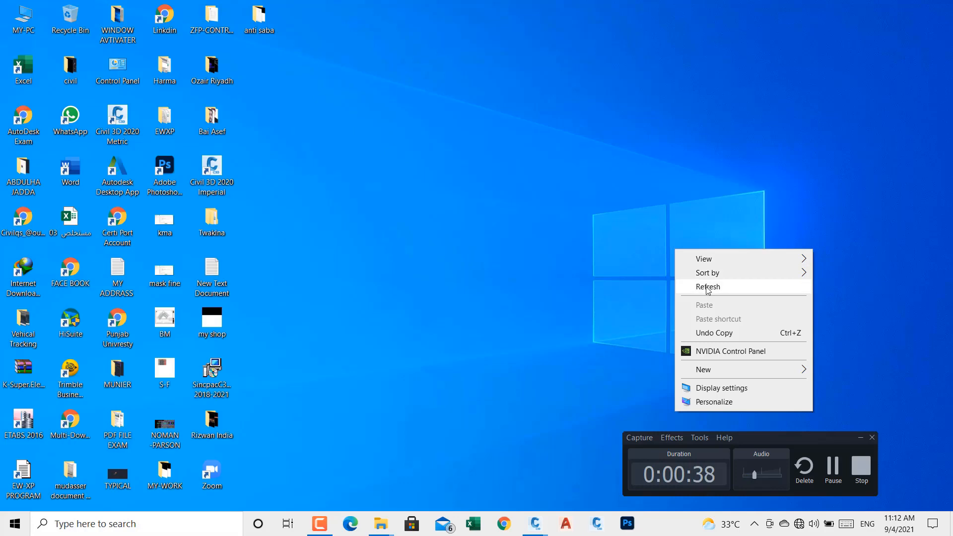
Step: Switch to Civil 3D and bring up the 1-CUT AND FILL ALL drawing in full window
left_click(706, 287)
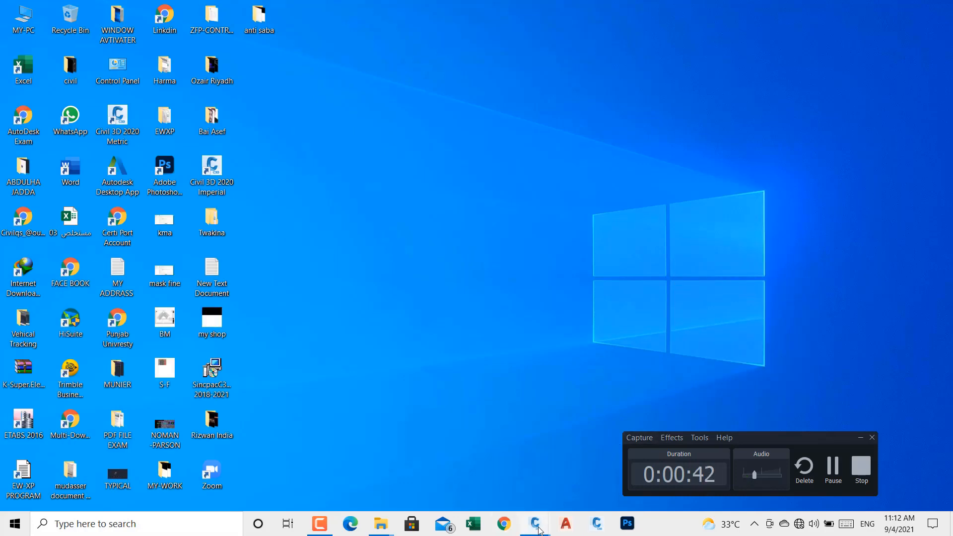
mouse_move(540, 531)
left_click(570, 478)
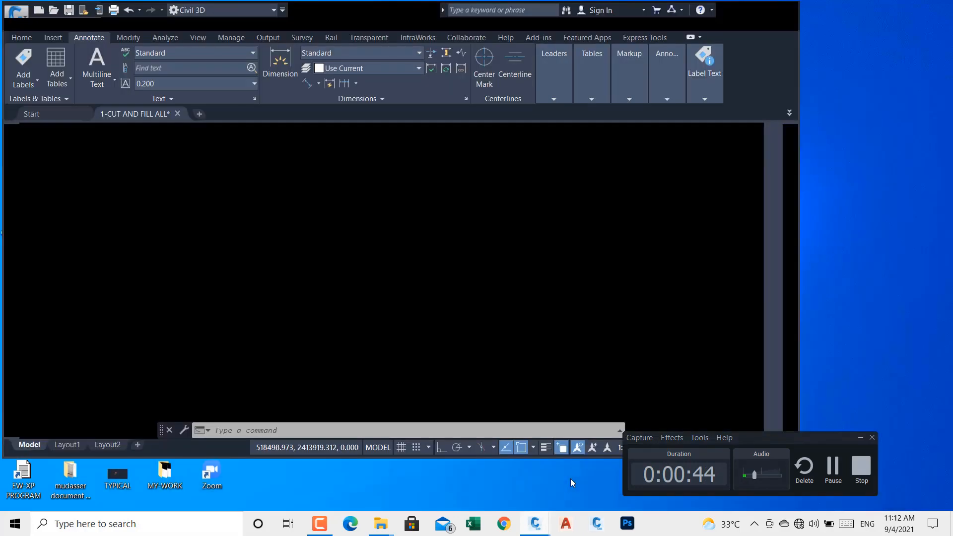
left_click(772, 11)
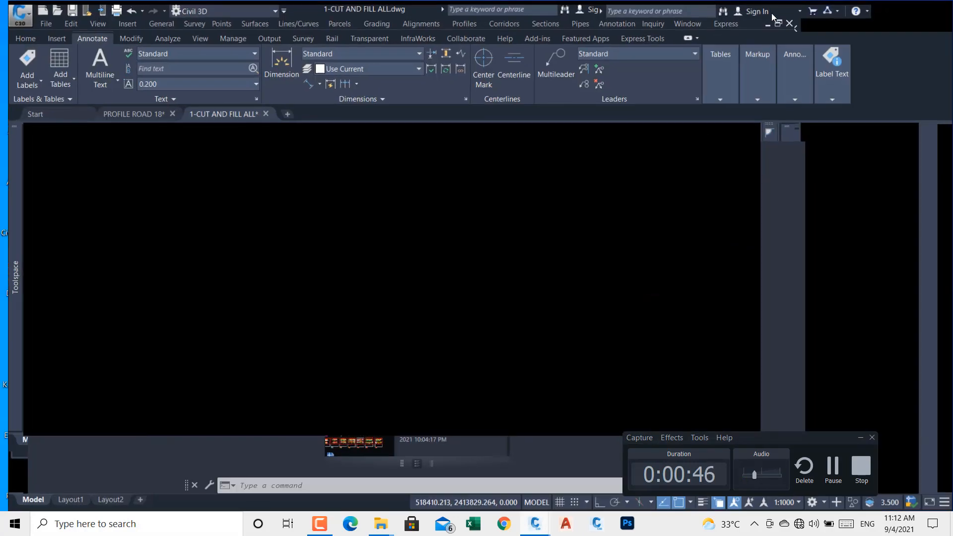
left_click(860, 438)
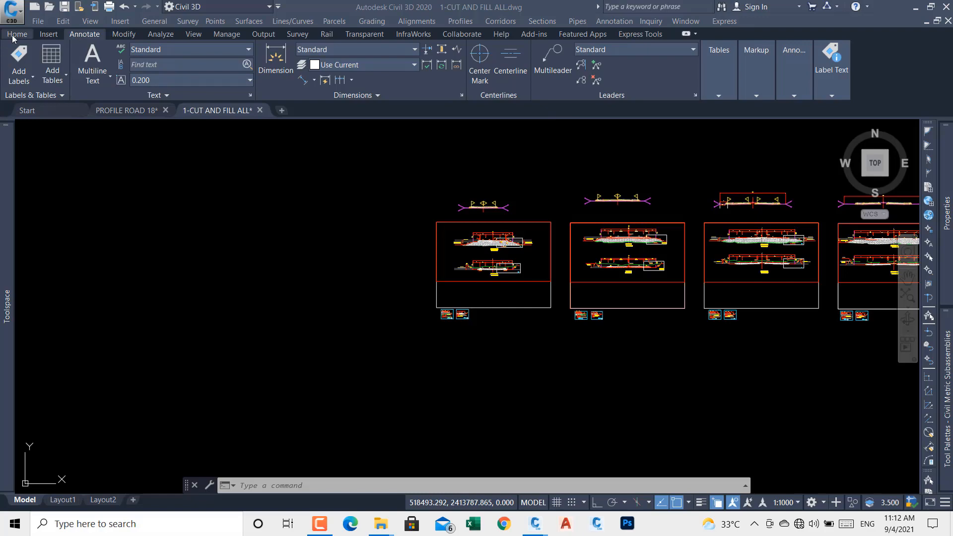
Step: Examine the overall road network plan and the row of typical cross-section sheets beside it
scroll(400, 199, "down", 8)
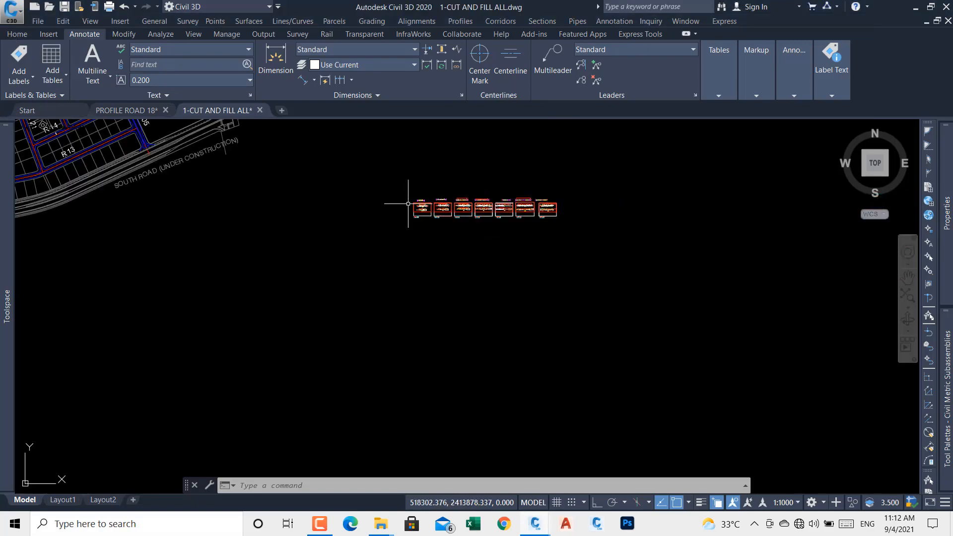
scroll(408, 203, "down", 4)
middle_click_drag(404, 215, 599, 322)
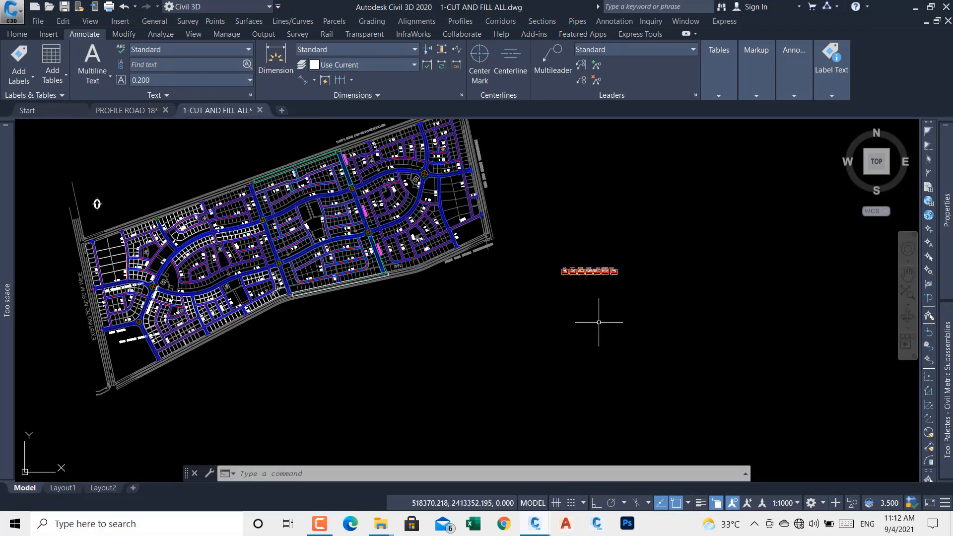
scroll(601, 278, "up", 5)
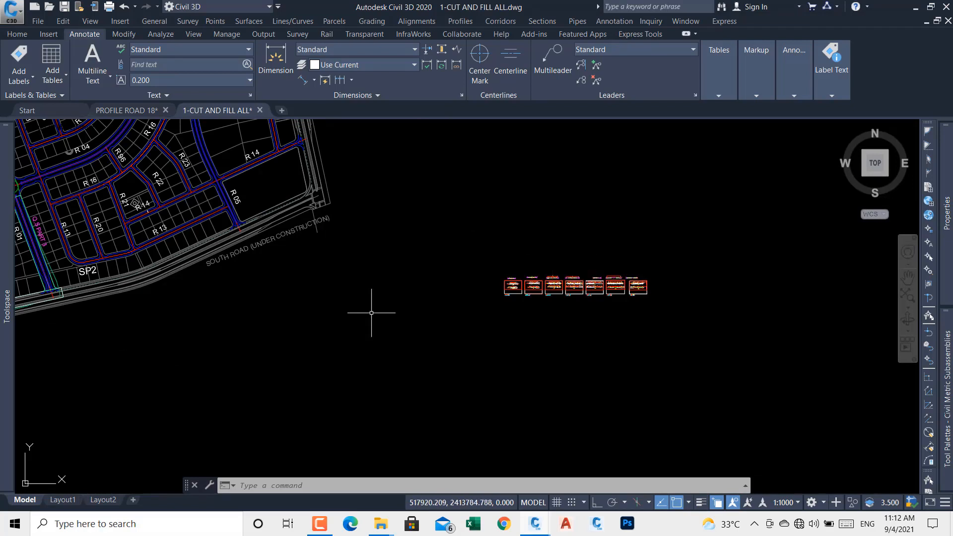
middle_click_drag(372, 315, 456, 317)
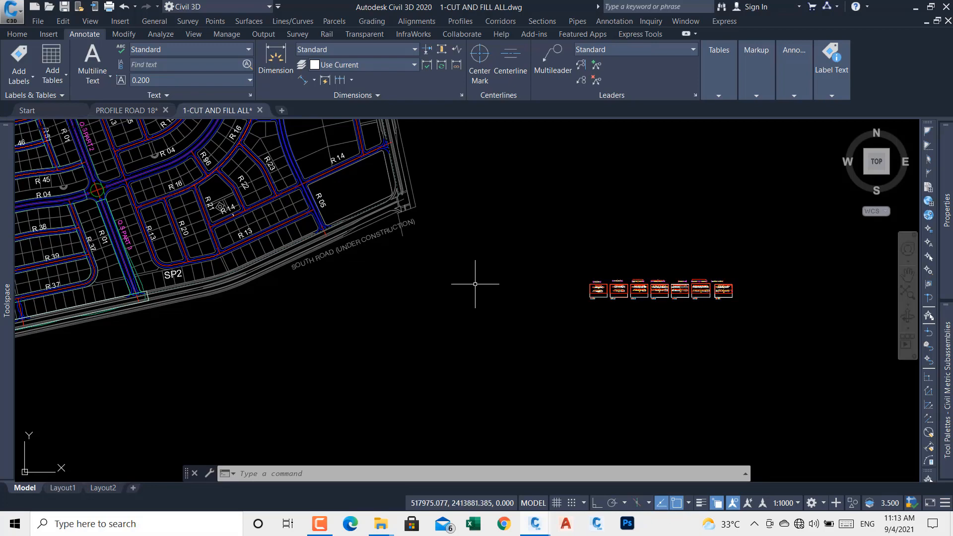
scroll(477, 281, "down", 2)
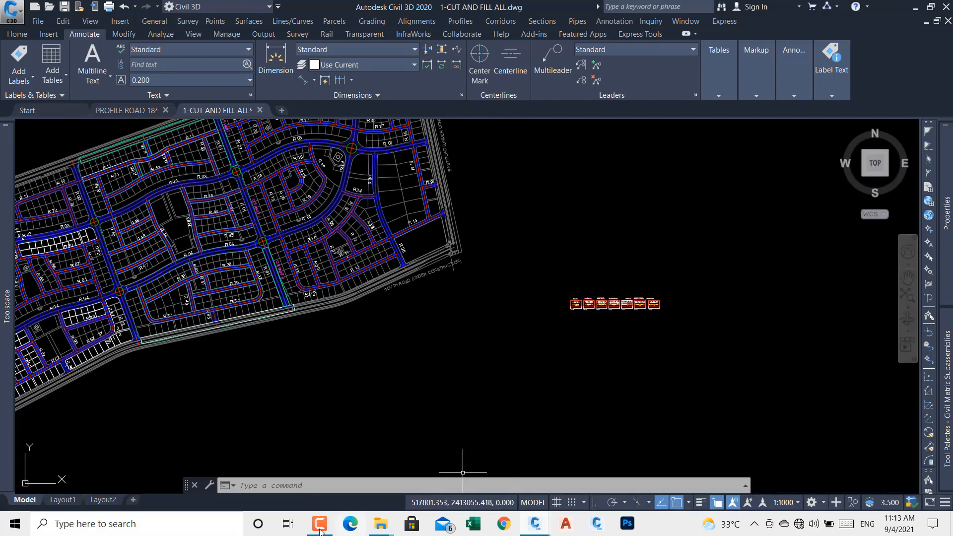
left_click(318, 529)
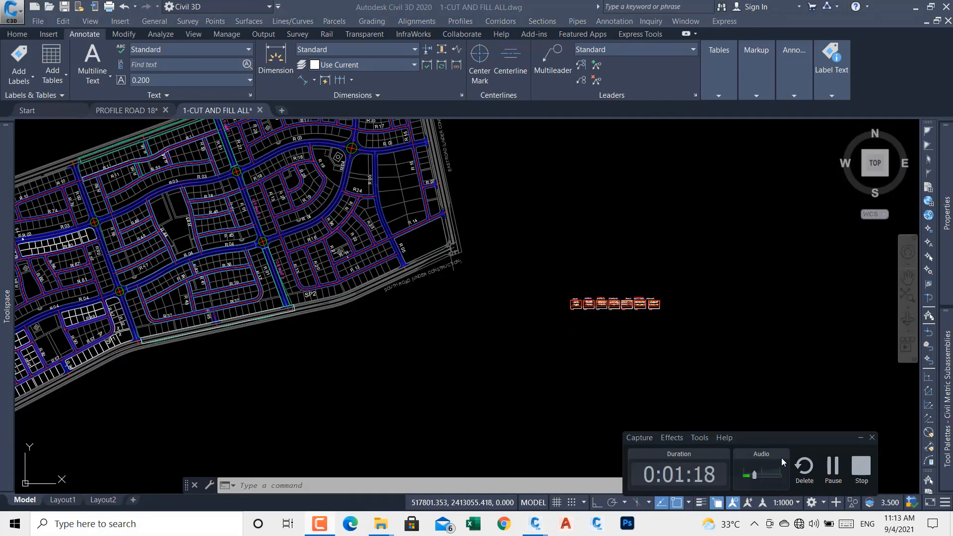
left_click(763, 477)
left_click(860, 439)
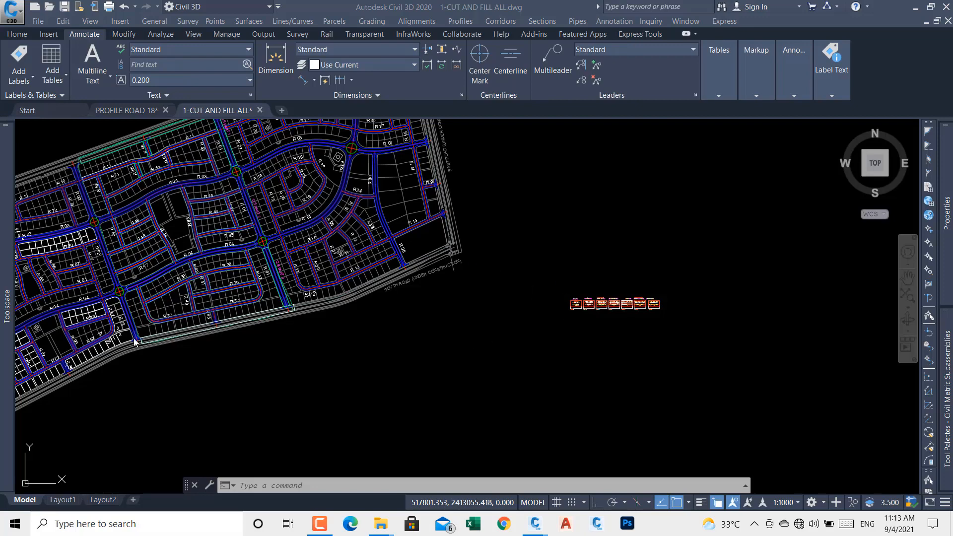
Step: Delete the closed boundary polyline along the south road below R 37, between R 02 and R 01
left_click(174, 359)
scroll(149, 330, "up", 8)
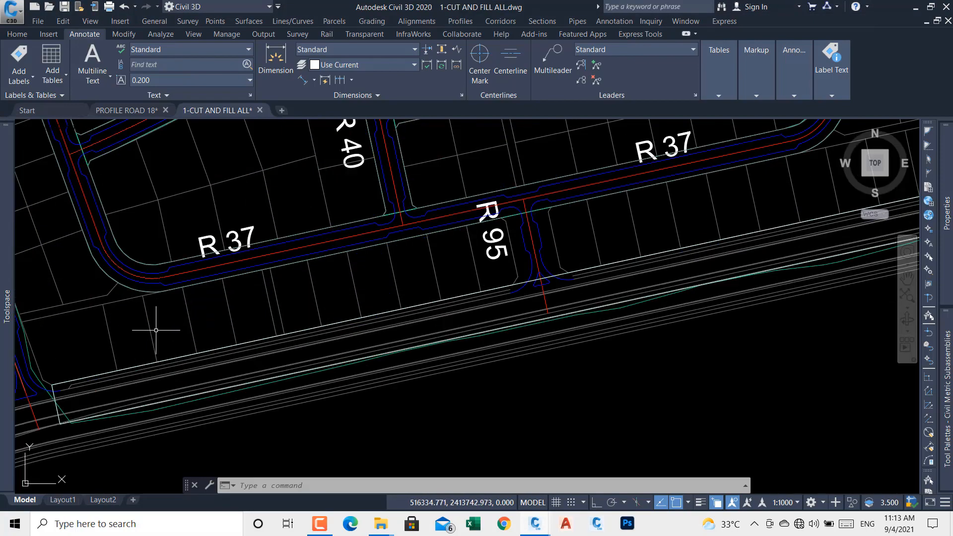
scroll(144, 338, "down", 6)
scroll(141, 345, "up", 8)
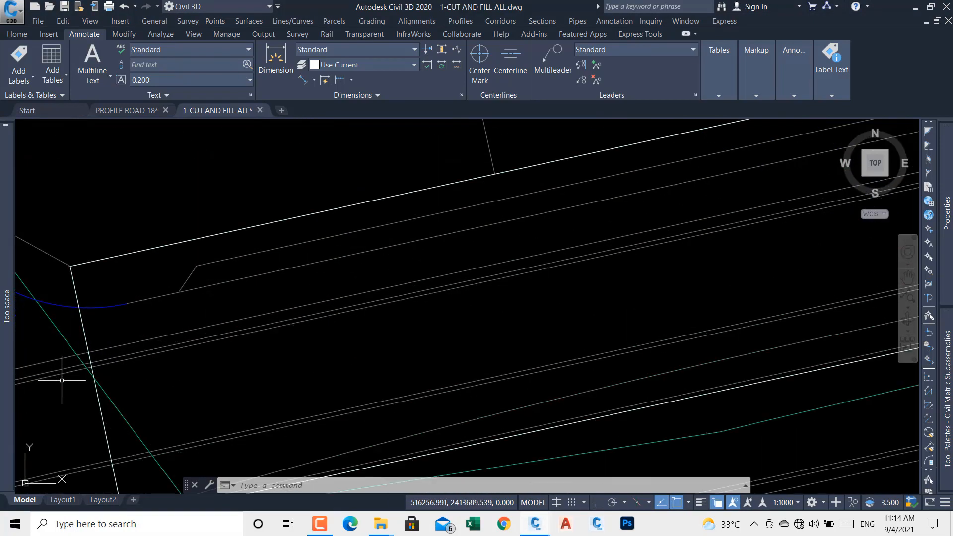
left_click(103, 427)
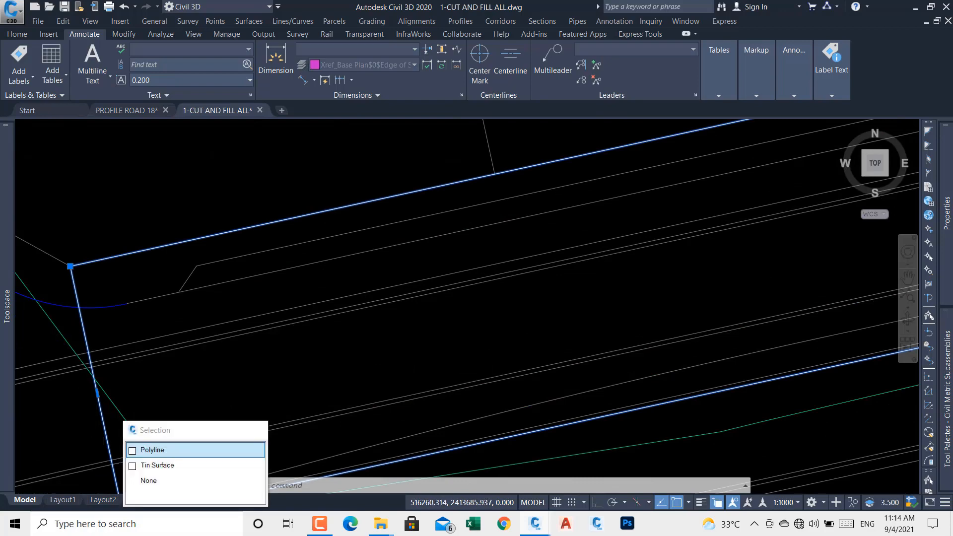
scroll(96, 412, "down", 7)
scroll(166, 372, "down", 5)
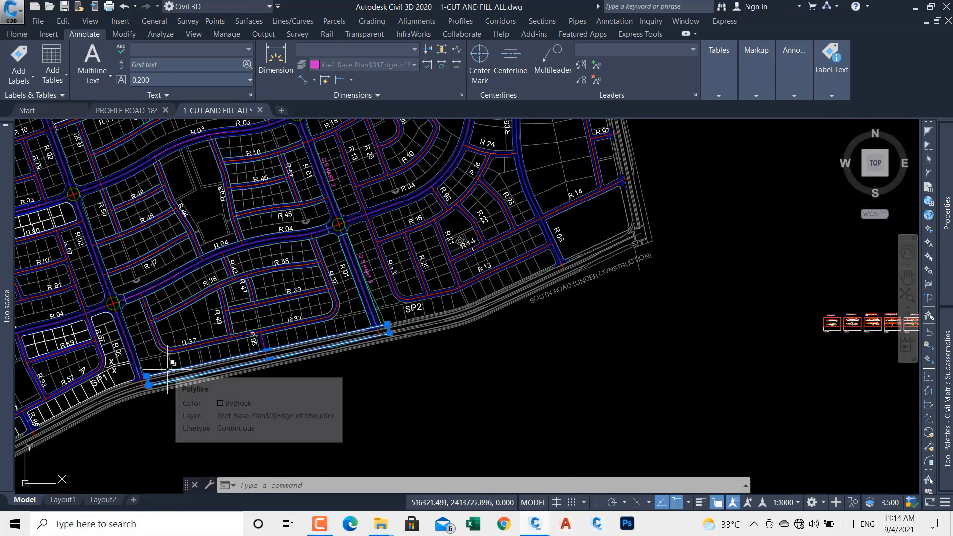
key("Delete")
Step: Delete the SOUTH ROAD TIN surface whose border runs along the south road below R 37
scroll(164, 372, "up", 7)
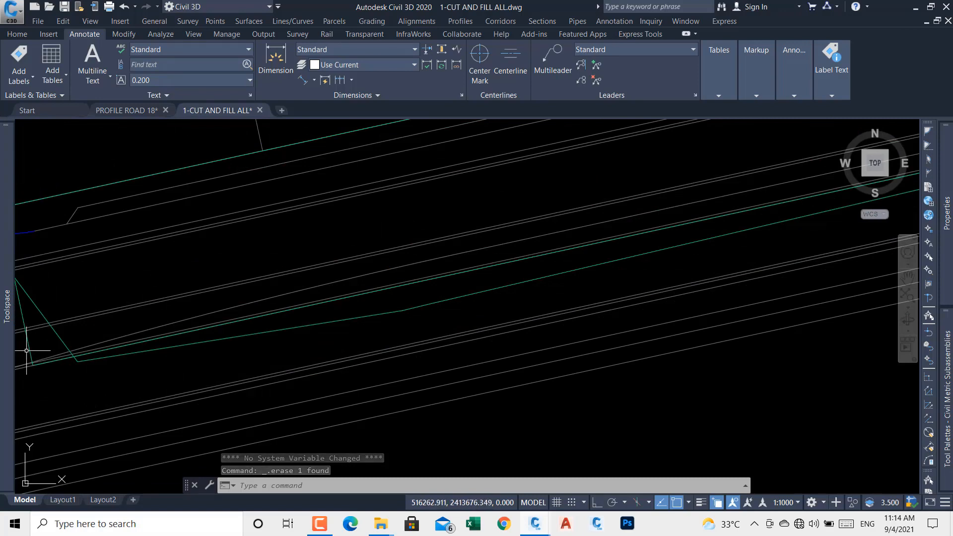
left_click(29, 344)
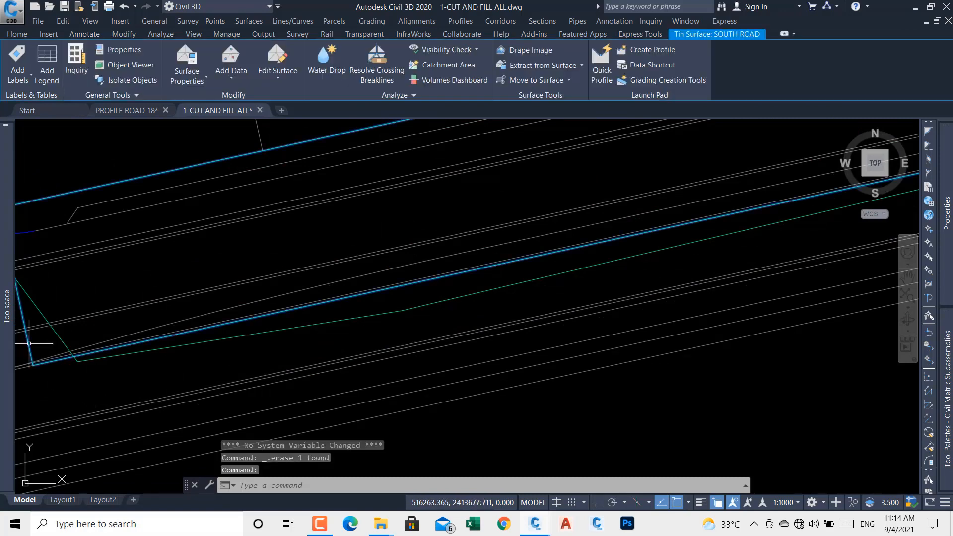
key("Delete")
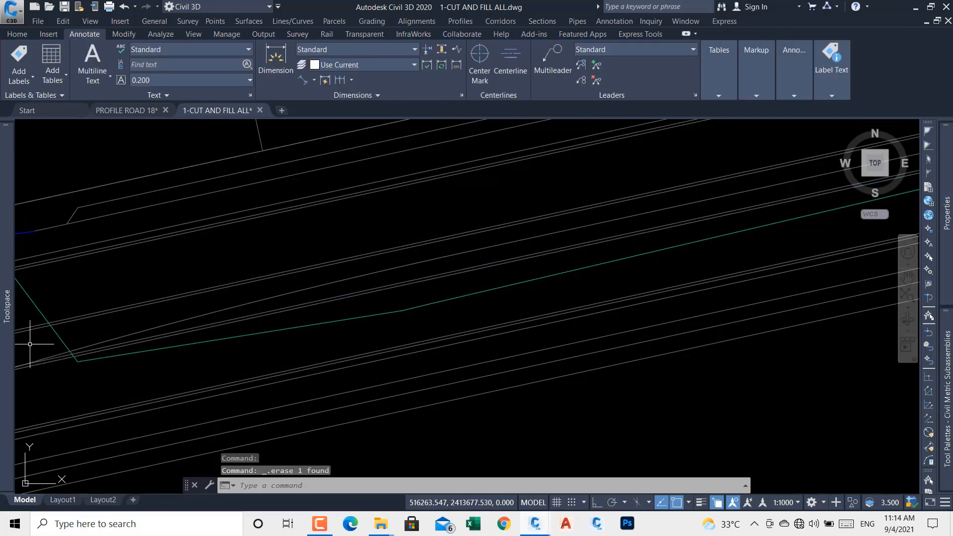
scroll(30, 344, "down", 10)
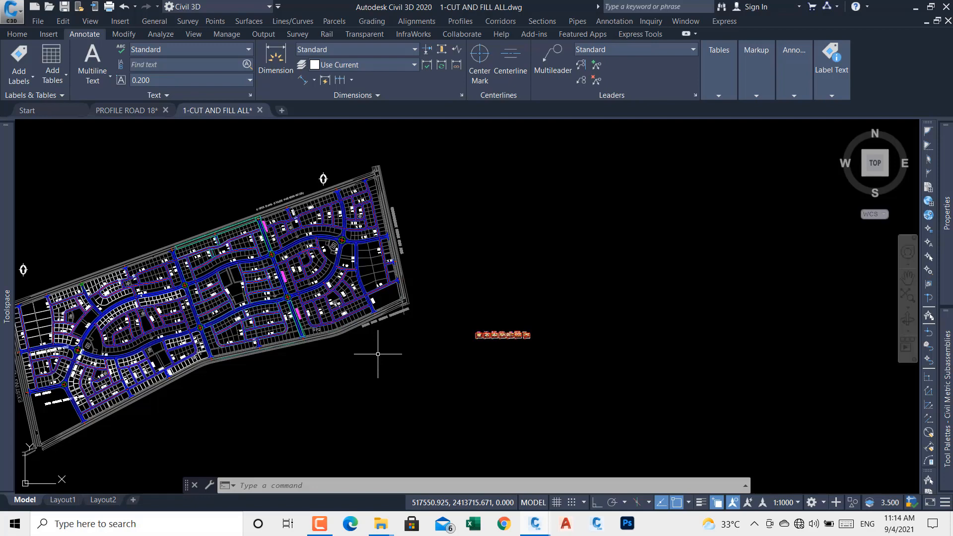
Step: Examine the 18 m R.O.W. typical section in case of fill, including its lane widths, crossfalls and layer thicknesses
scroll(512, 316, "up", 2)
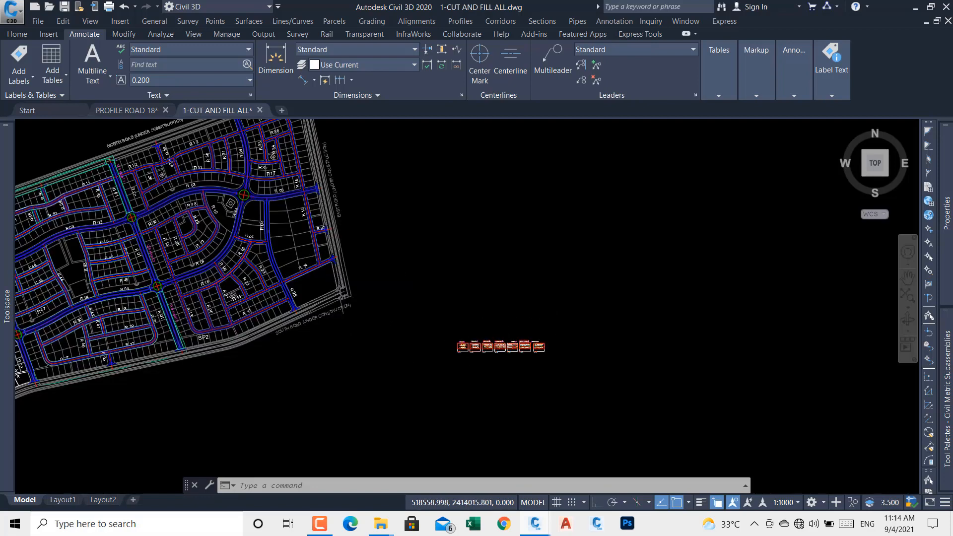
scroll(502, 323, "up", 10)
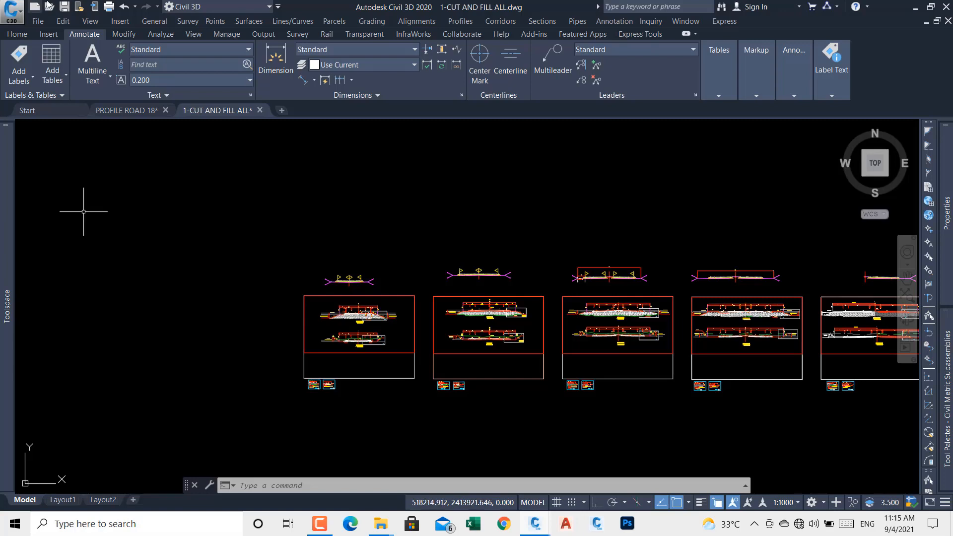
left_click(20, 35)
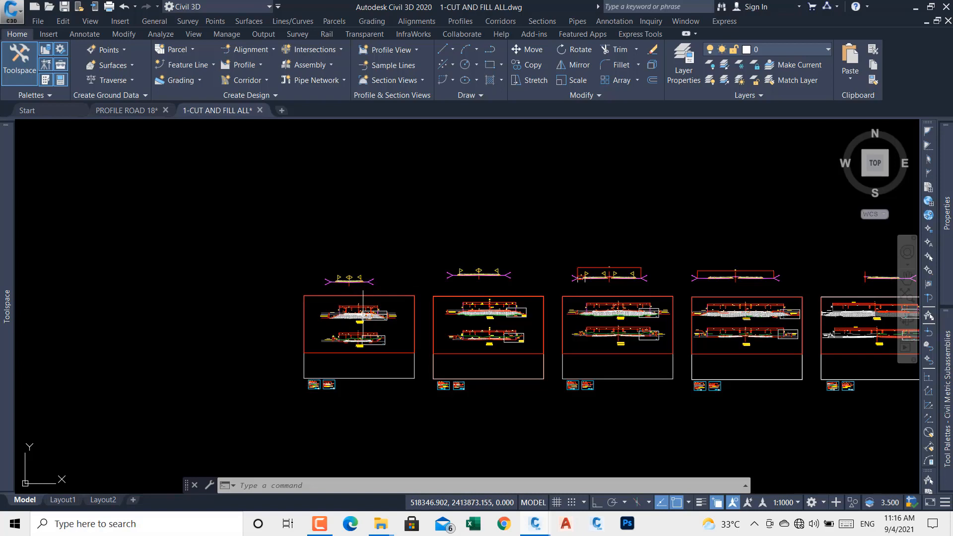
mouse_move(368, 307)
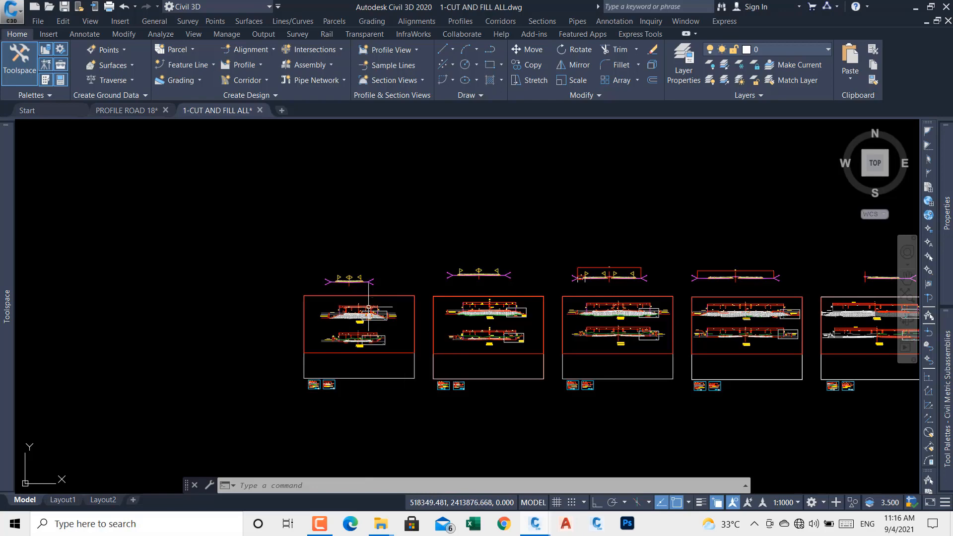
scroll(357, 309, "up", 8)
scroll(348, 303, "up", 5)
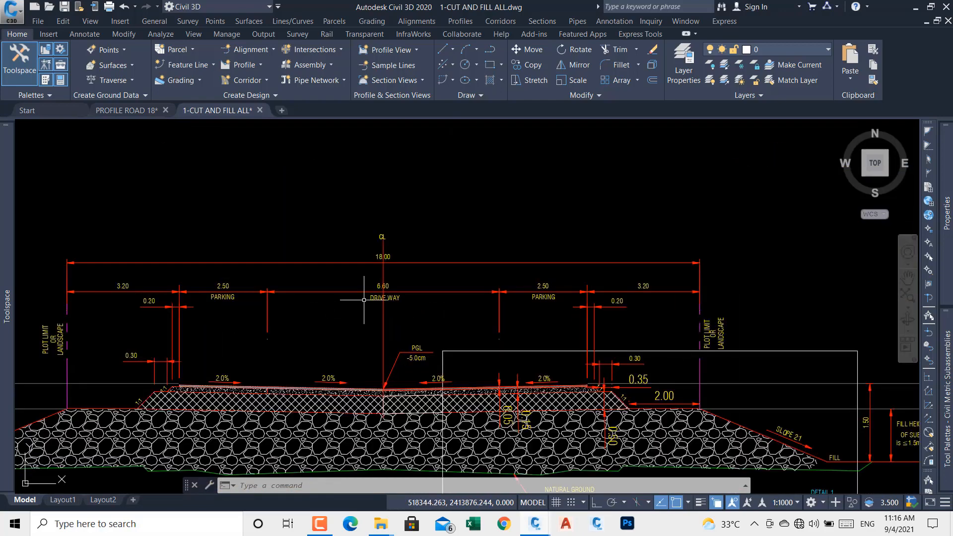
scroll(375, 437, "down", 2)
scroll(375, 447, "up", 1)
scroll(375, 447, "up", 2)
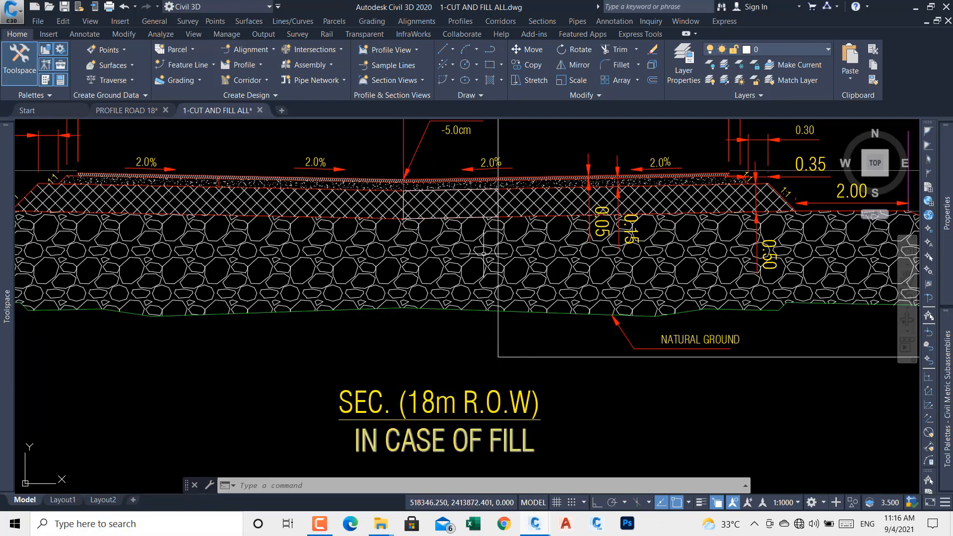
Step: Examine the 18 m R.O.W. typical section in case of cut, including its widths, crossfalls and cut slopes
scroll(484, 254, "down", 7)
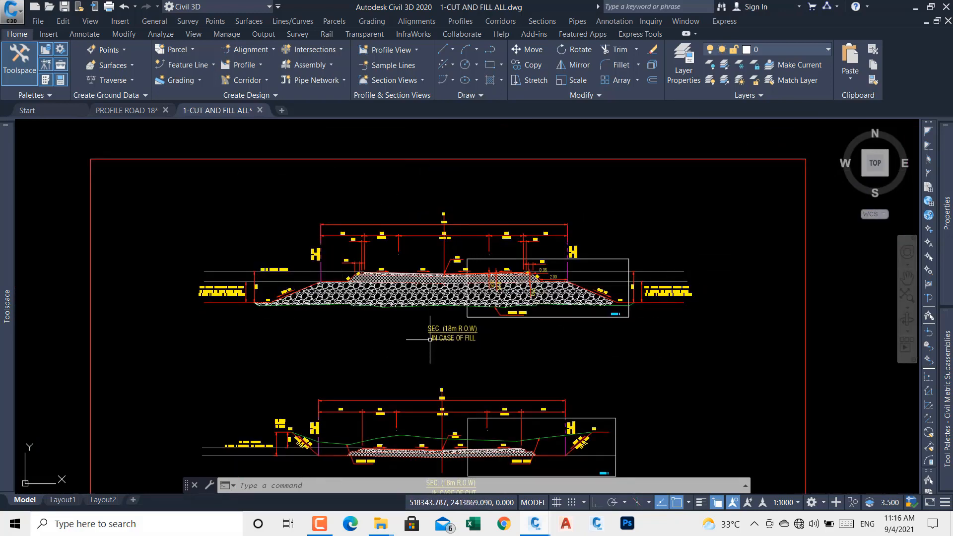
middle_click_drag(432, 385, 432, 273)
scroll(447, 377, "up", 5)
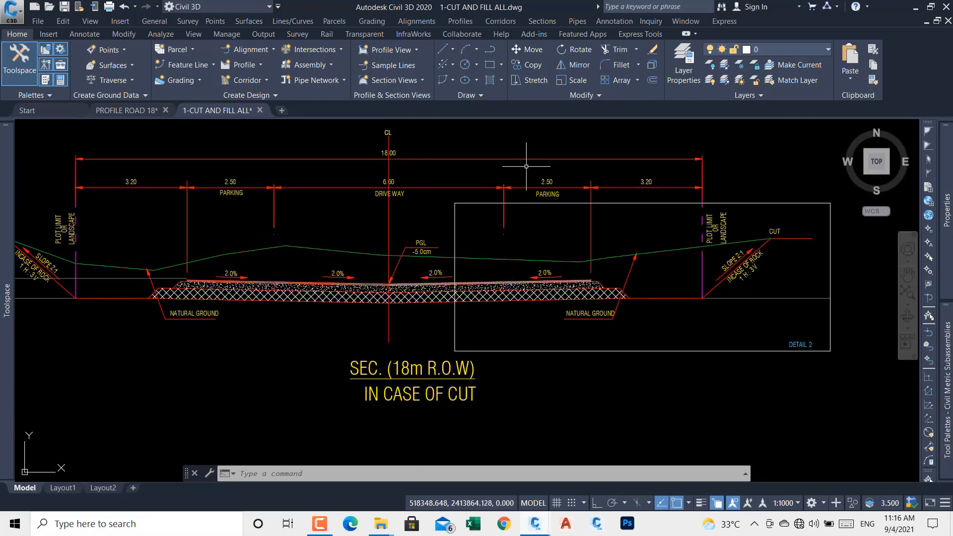
scroll(550, 238, "down", 4)
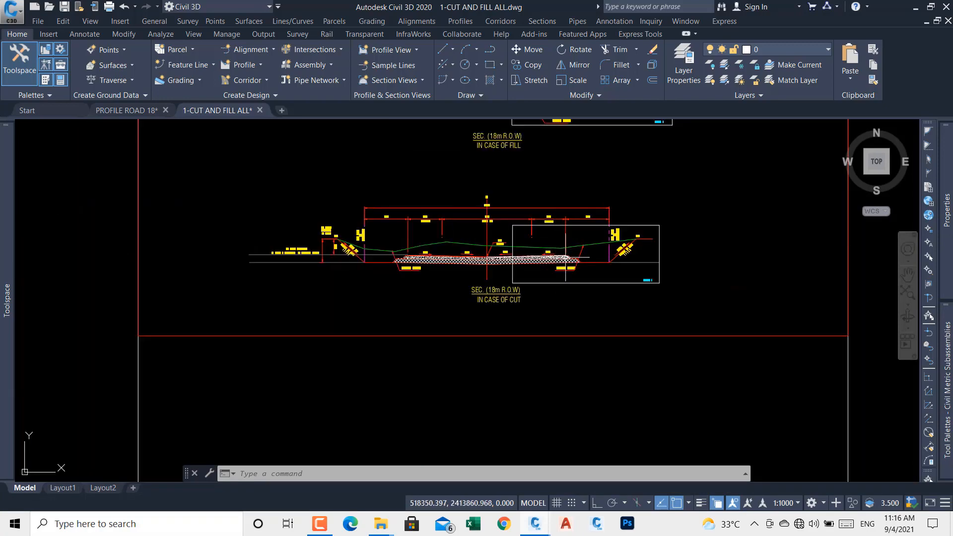
scroll(576, 261, "up", 4)
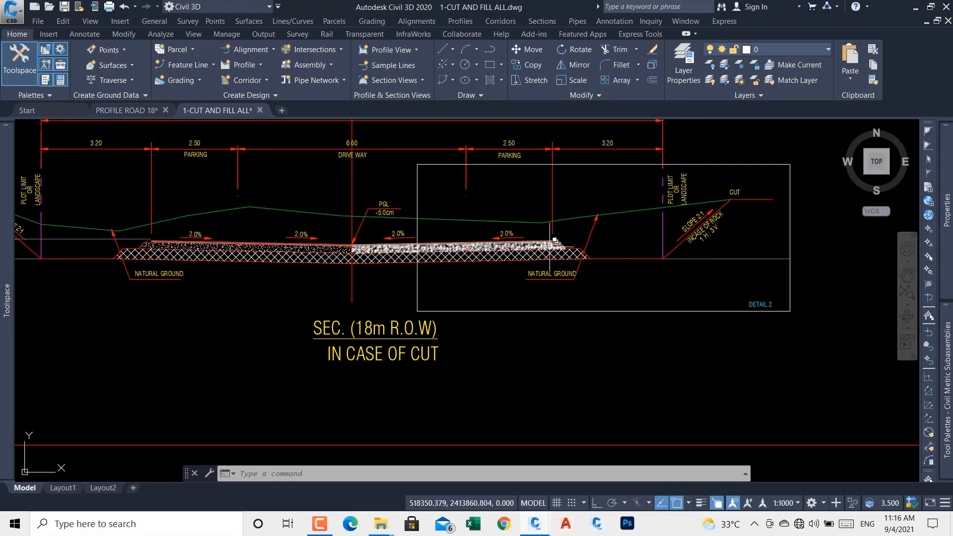
Step: Examine the local road details for fill and cut below the 18 m section sheet, including their pavement layer notes
scroll(573, 262, "down", 5)
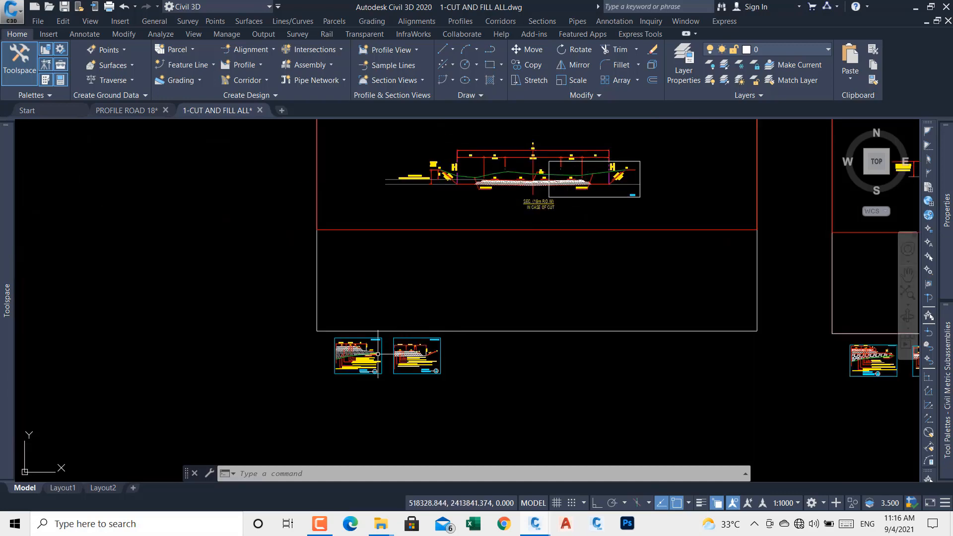
scroll(352, 368, "up", 4)
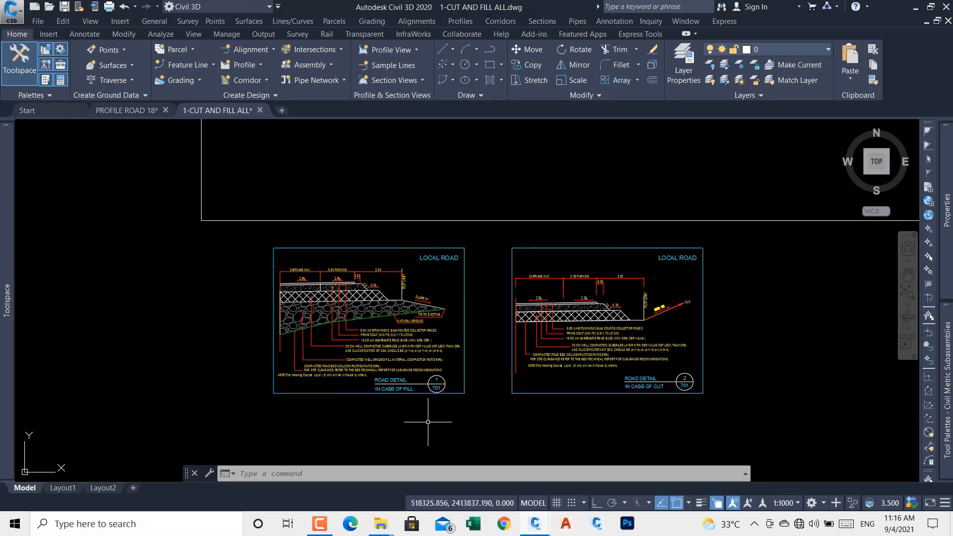
scroll(388, 412, "up", 4)
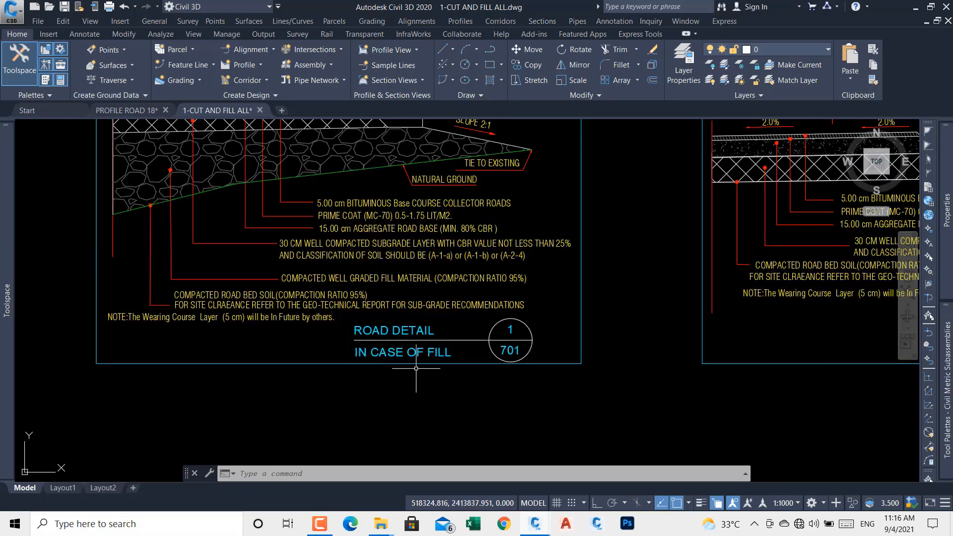
scroll(416, 368, "down", 4)
scroll(676, 359, "up", 4)
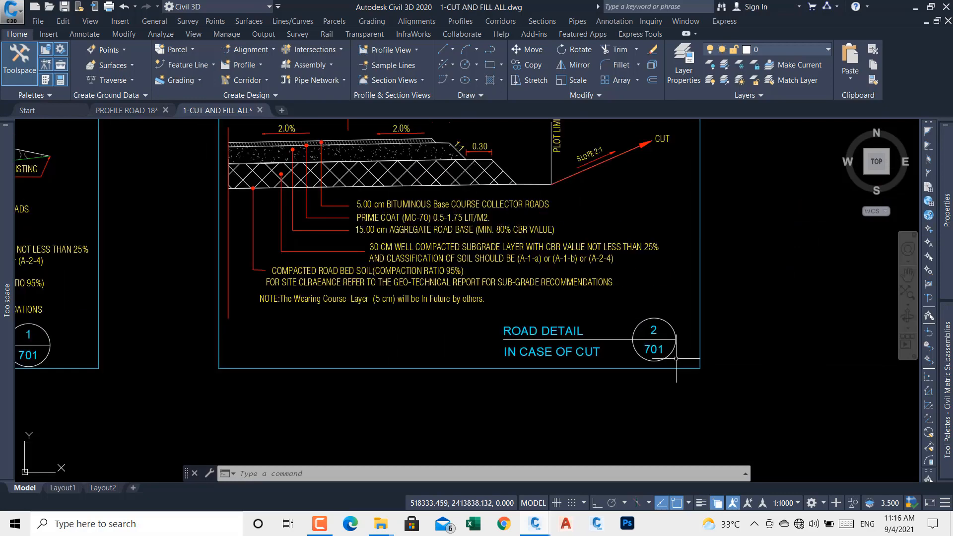
scroll(641, 348, "down", 6)
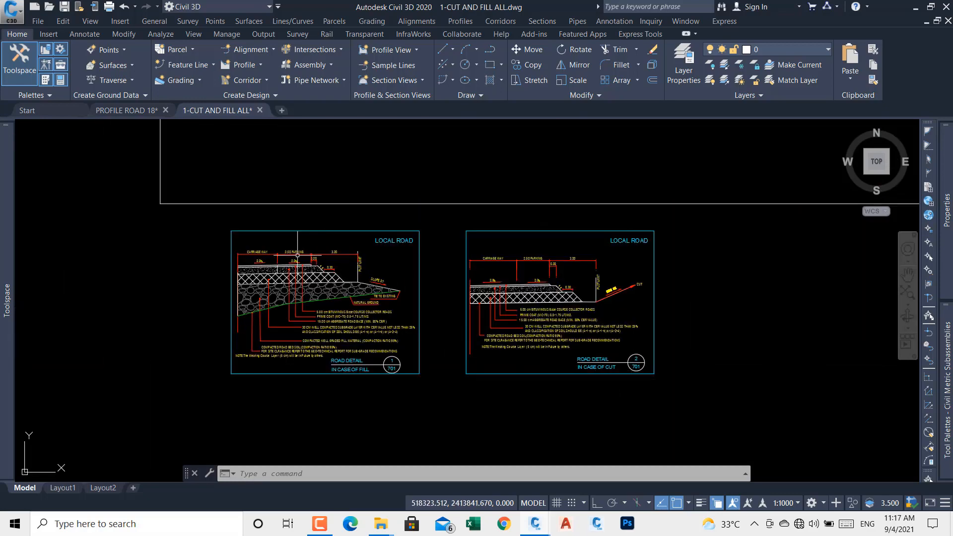
scroll(251, 291, "up", 6)
middle_click_drag(273, 254, 277, 363)
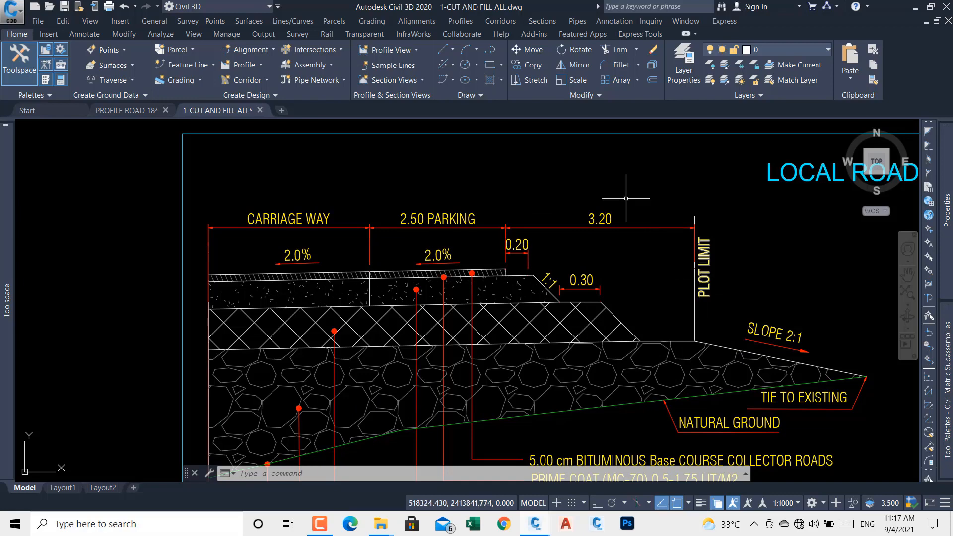
Step: Examine the local road fill detail, including its parking and shoulder widths, 2:1 slope, tie to natural ground and layer notes
middle_click_drag(620, 253, 510, 171)
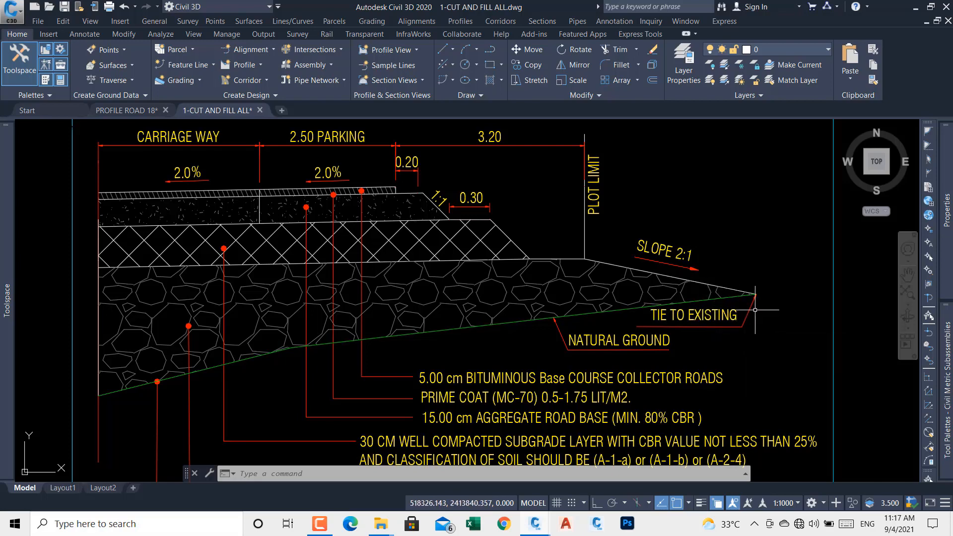
middle_click_drag(598, 320, 693, 270)
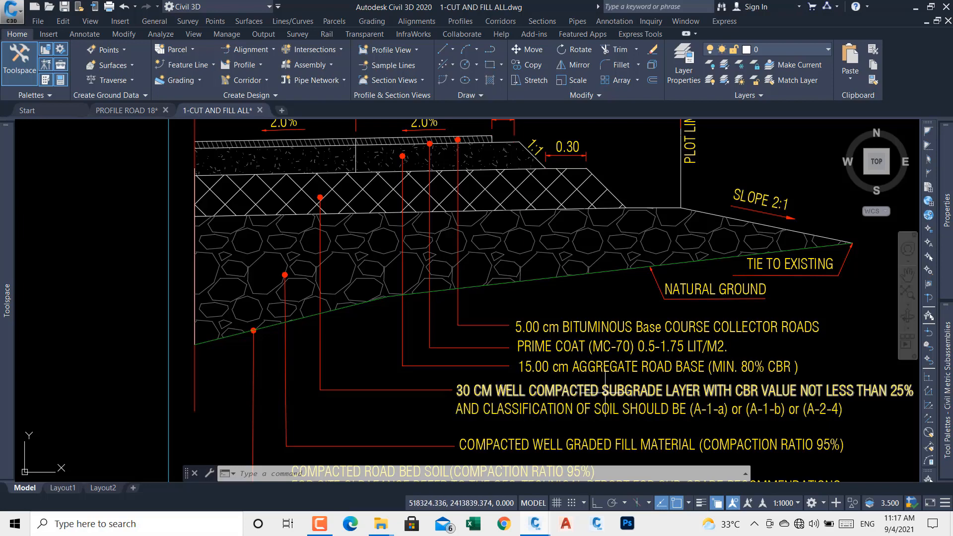
scroll(572, 346, "down", 5)
scroll(566, 350, "up", 2)
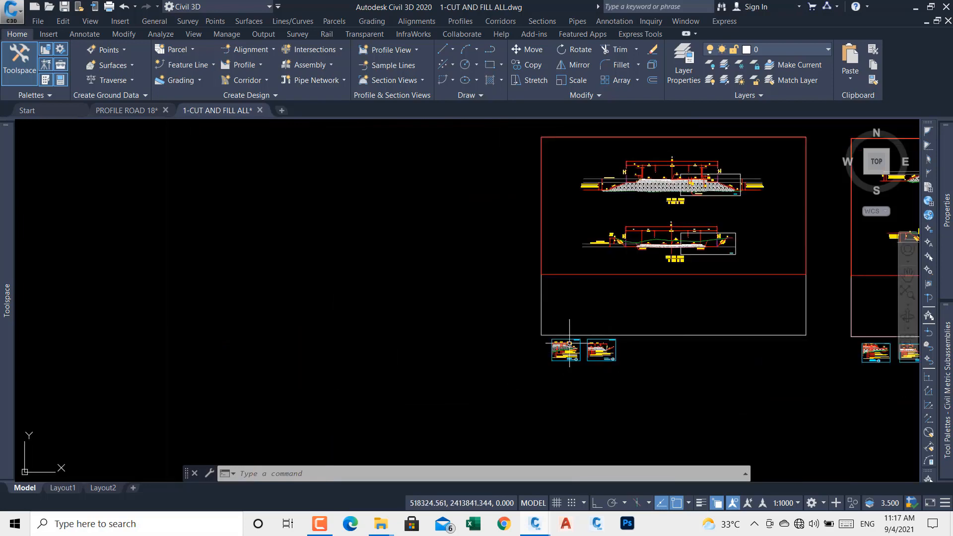
Step: Examine the road assembly drawn above the 18 m section sheet, including its lanes, shoulders and daylight slopes
scroll(622, 294, "up", 1)
middle_click_drag(640, 261, 567, 340)
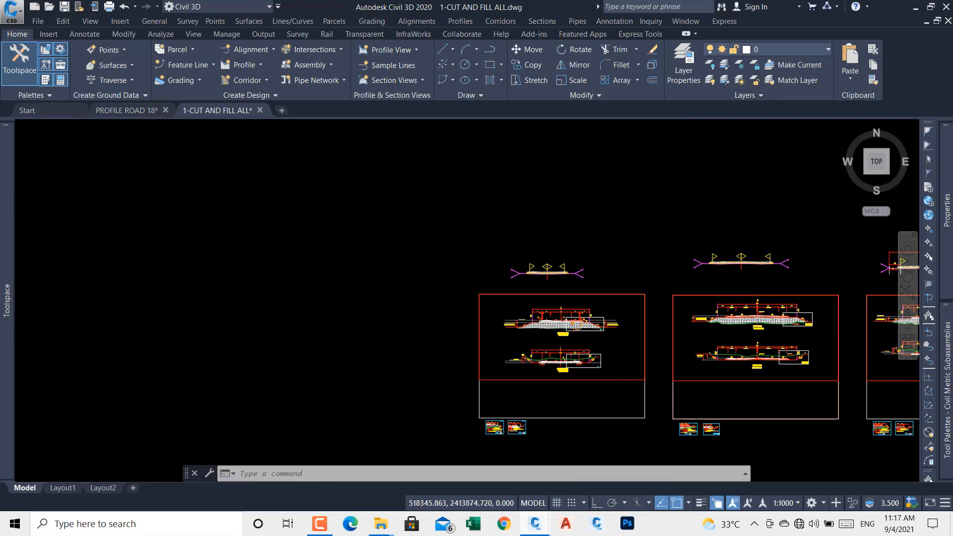
scroll(565, 318, "up", 5)
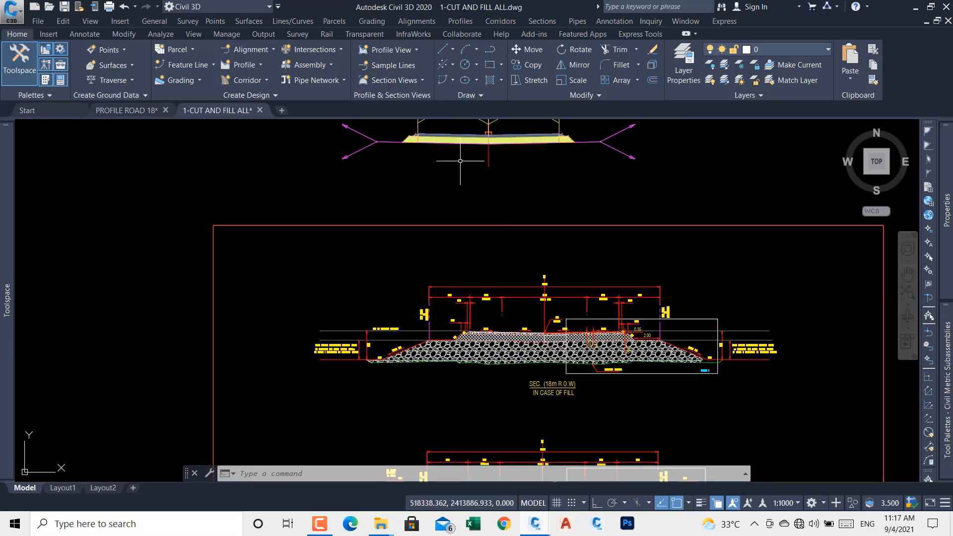
middle_click_drag(436, 160, 437, 277)
scroll(470, 228, "up", 5)
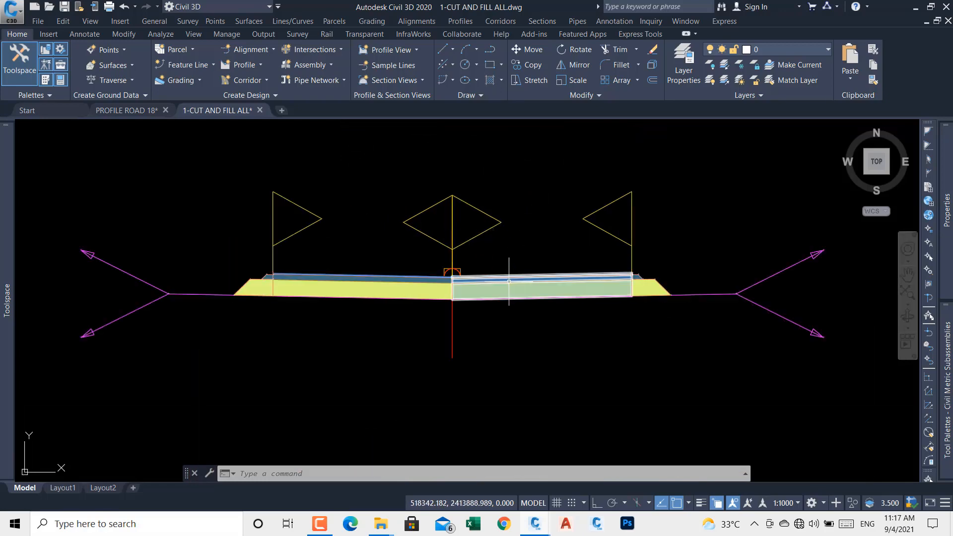
scroll(310, 260, "down", 4)
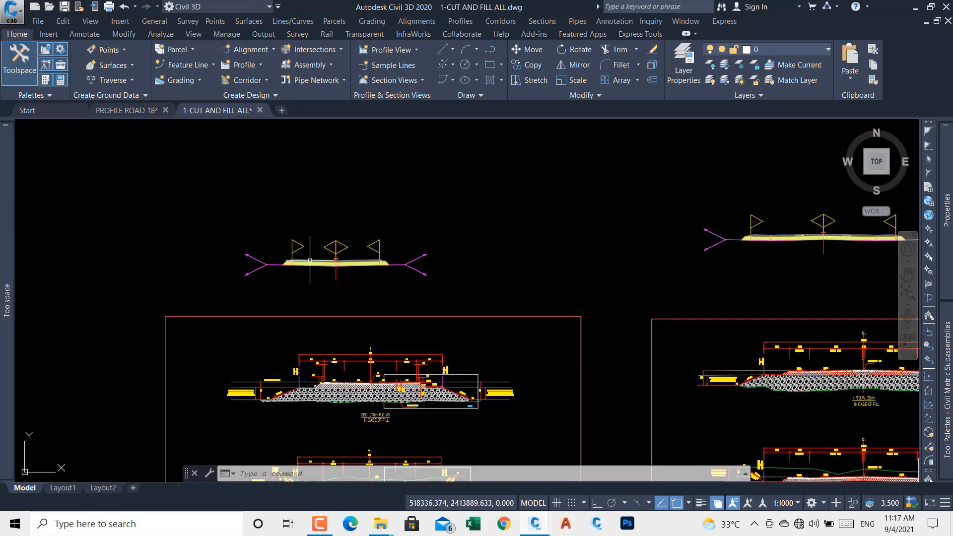
scroll(310, 260, "down", 1)
Step: Review the overall right-of-way, driveway and parking widths on the 18 m R.O.W. section in case of fill
scroll(342, 320, "up", 5)
middle_click_drag(110, 243, 223, 270)
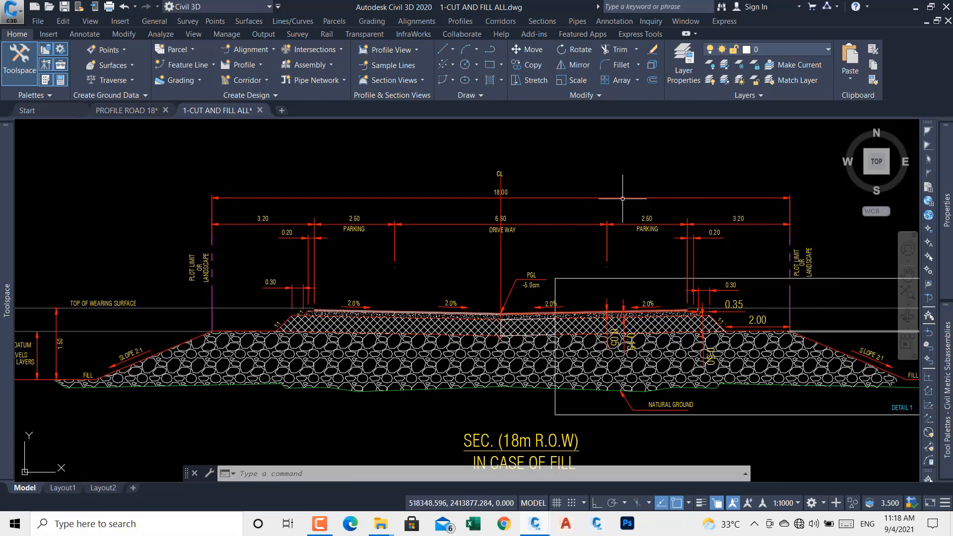
scroll(496, 171, "up", 6)
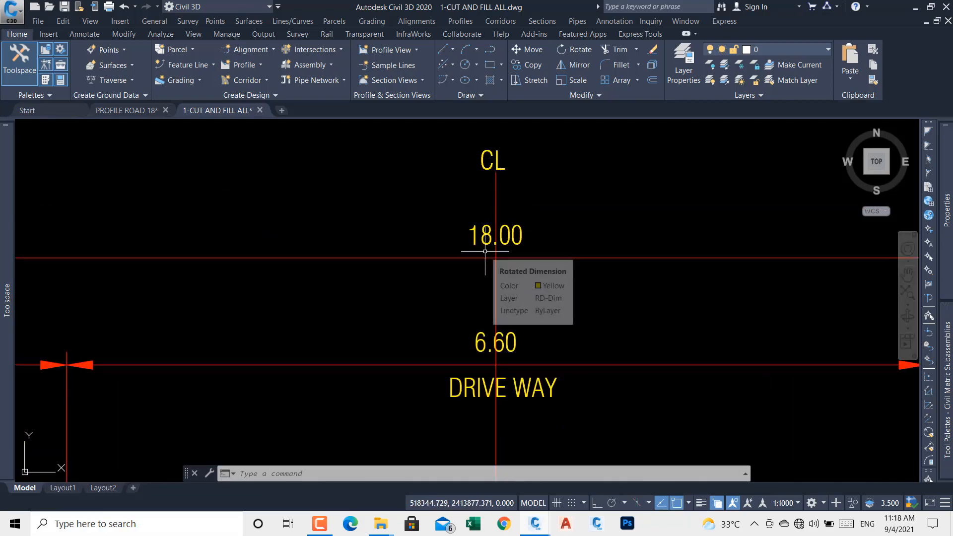
scroll(484, 256, "down", 10)
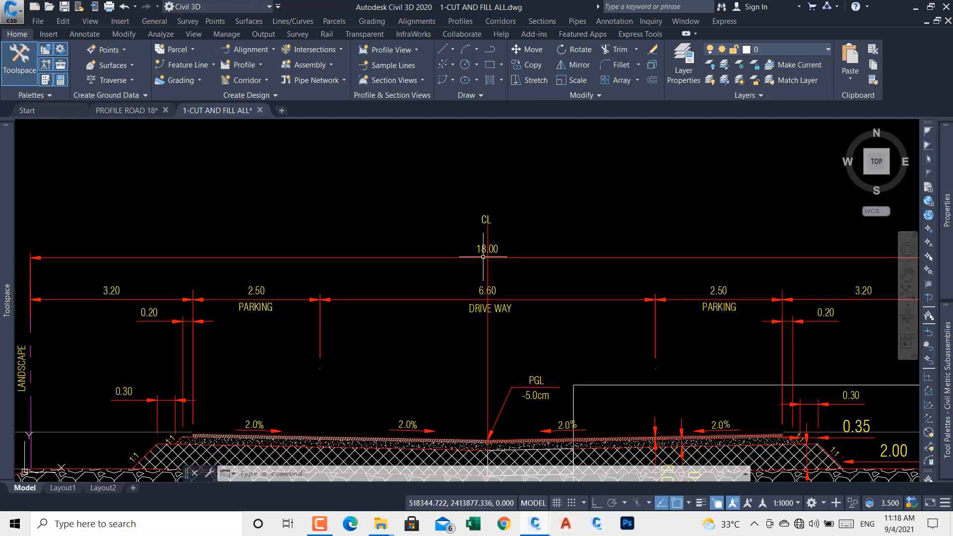
scroll(483, 260, "down", 4)
middle_click_drag(488, 233, 478, 287)
Step: Add an aligned dimension below the 18 m road assembly, spanning between the hinge points of its two daylight slopes
scroll(453, 259, "up", 6)
scroll(287, 245, "up", 2)
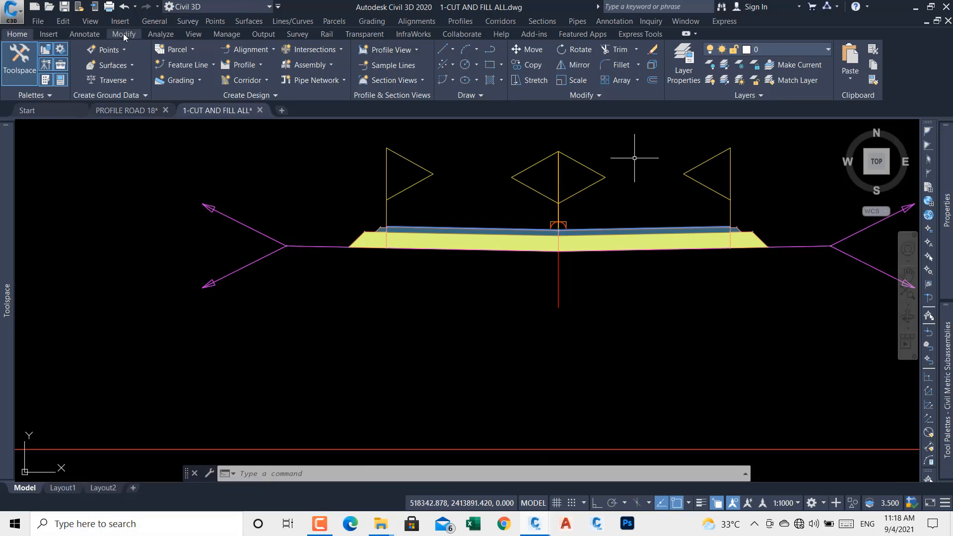
left_click(102, 34)
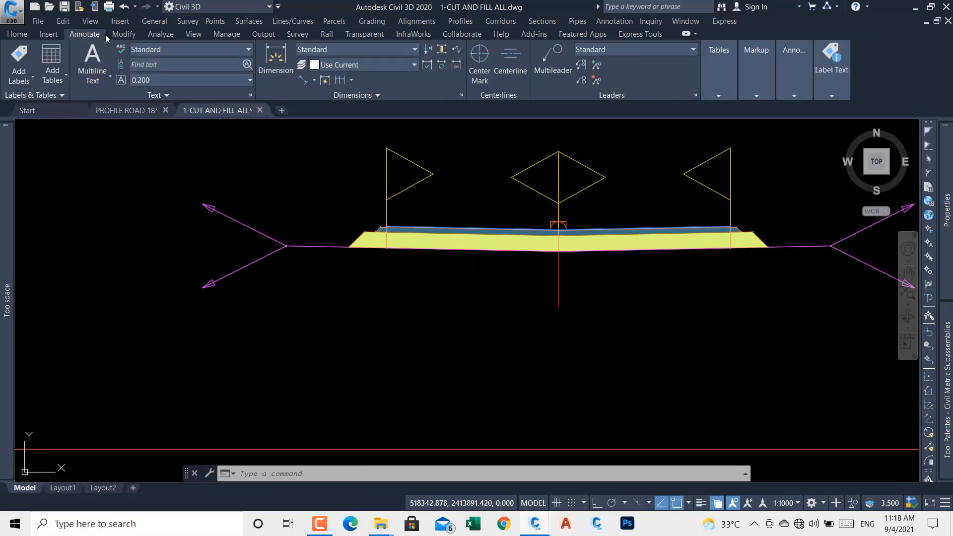
left_click(303, 81)
scroll(285, 248, "up", 5)
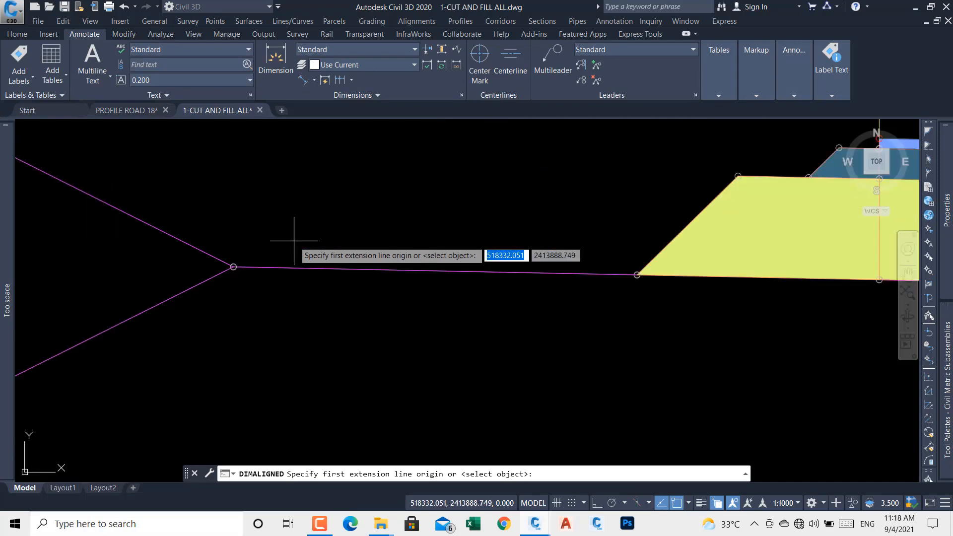
left_click(245, 240)
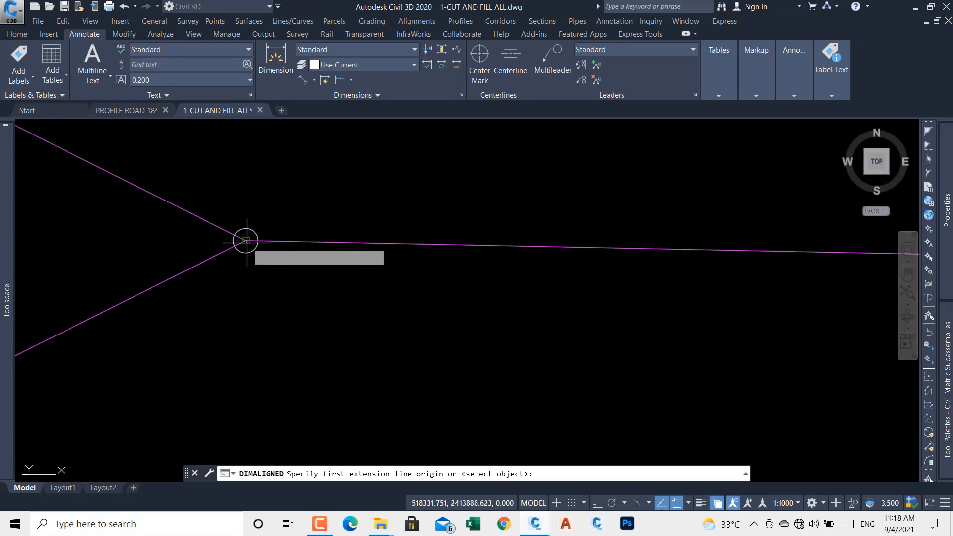
scroll(154, 240, "down", 5)
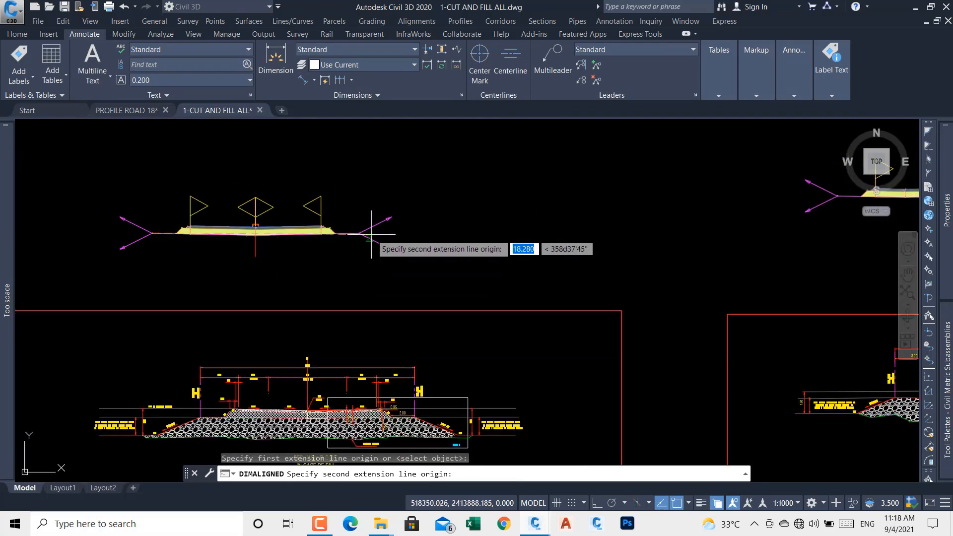
scroll(361, 230, "up", 6)
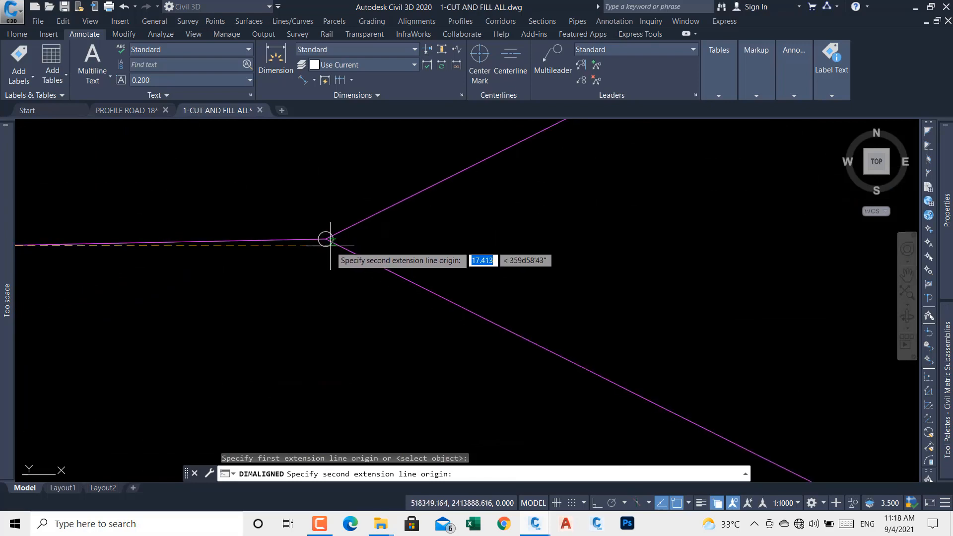
left_click(326, 240)
scroll(496, 214, "down", 6)
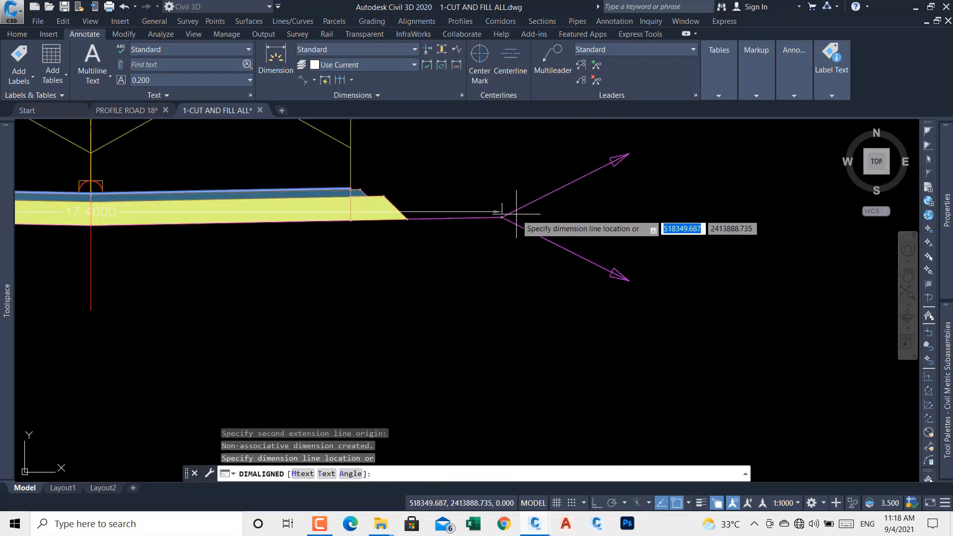
scroll(368, 234, "up", 7)
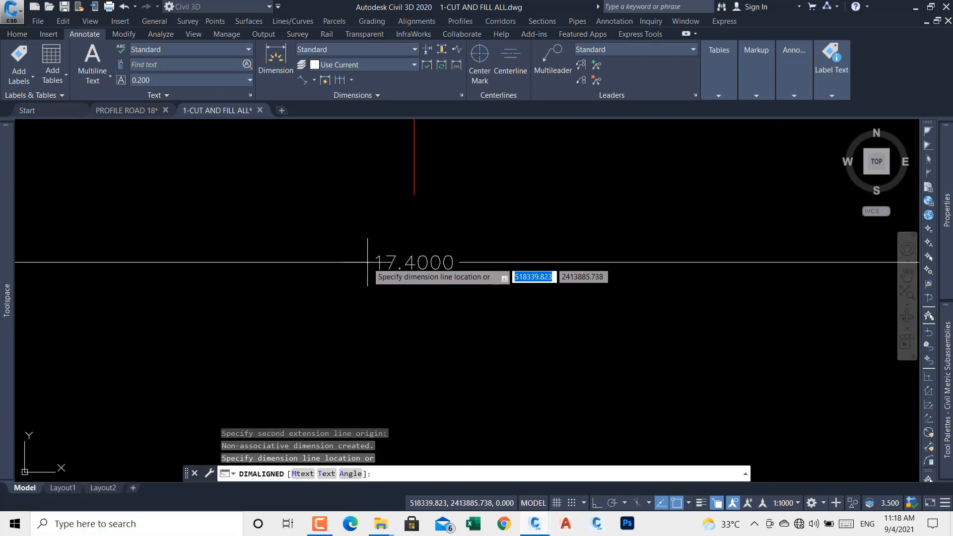
left_click(437, 236)
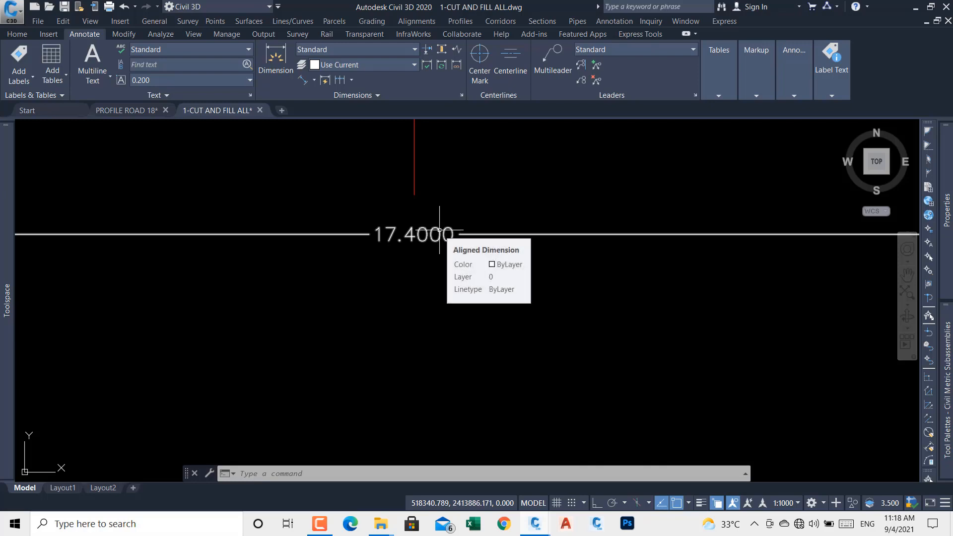
Step: Examine the assembly's overall width dimension and its pavement layers from the centreline to the outer edge of the right lane
scroll(440, 234, "down", 5)
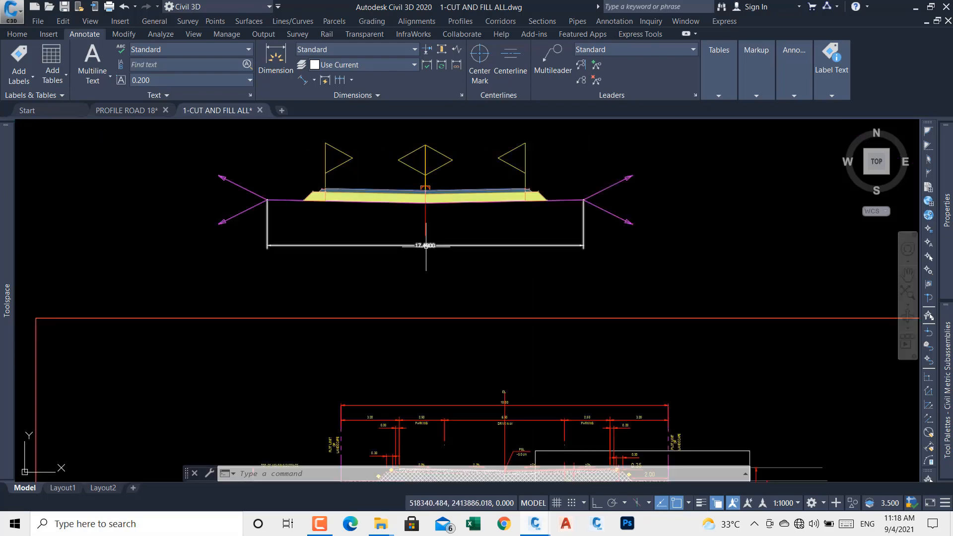
scroll(426, 246, "up", 4)
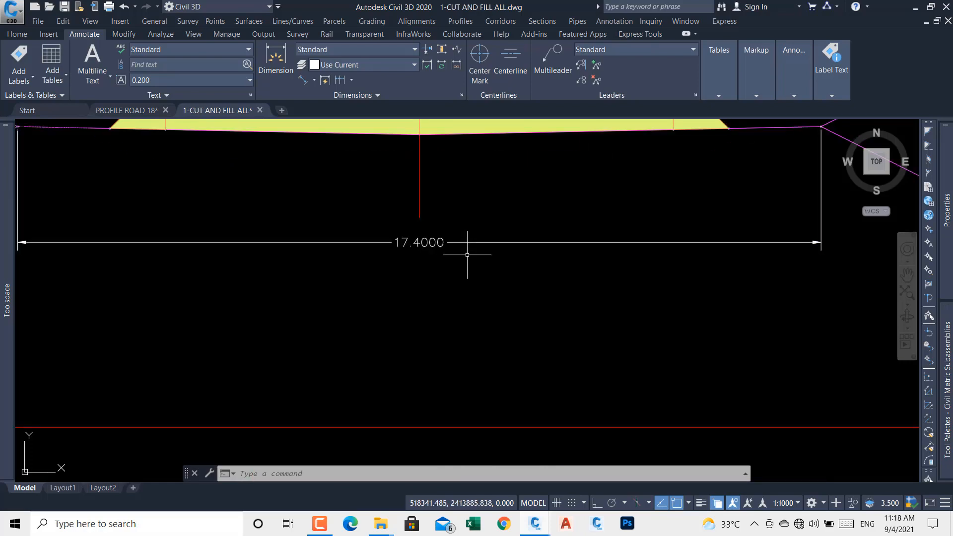
scroll(464, 255, "down", 4)
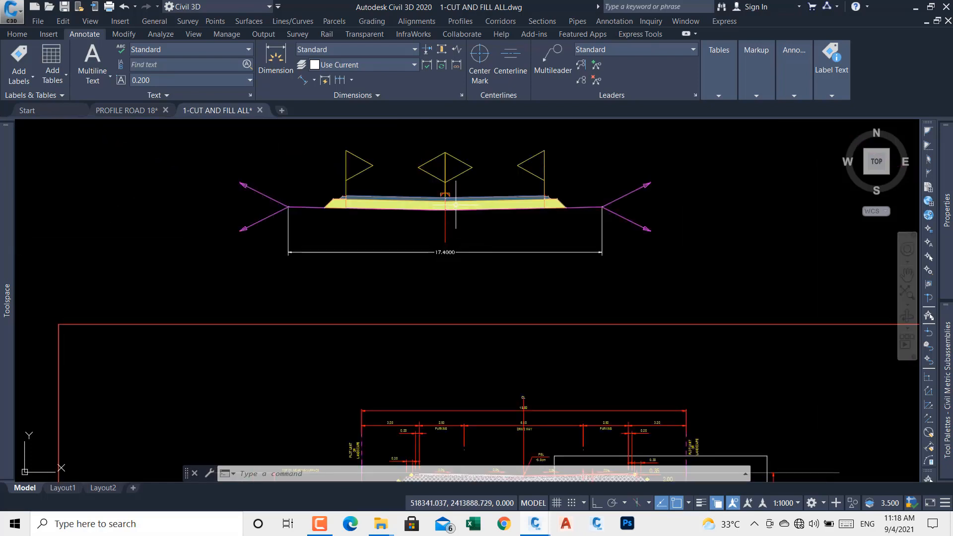
scroll(456, 205, "up", 6)
scroll(444, 158, "up", 5)
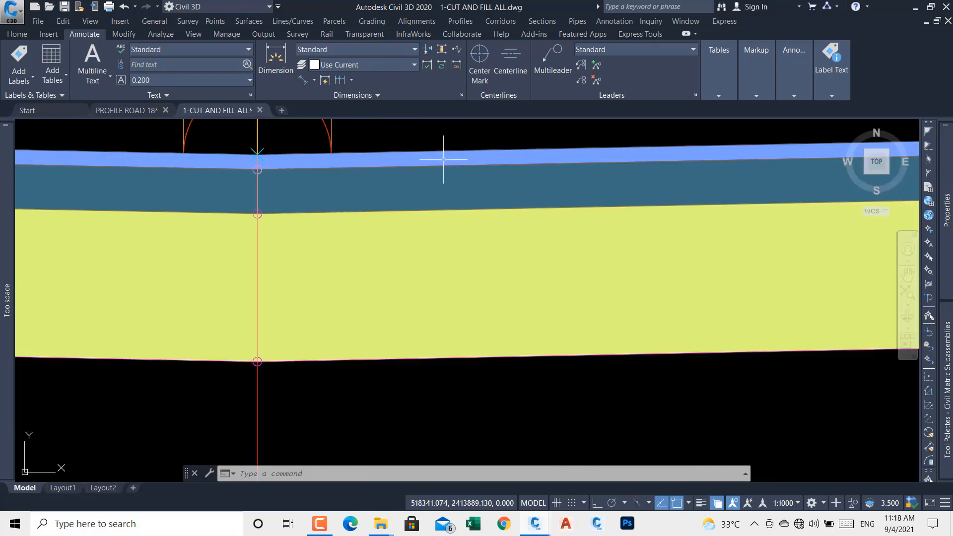
scroll(444, 159, "down", 3)
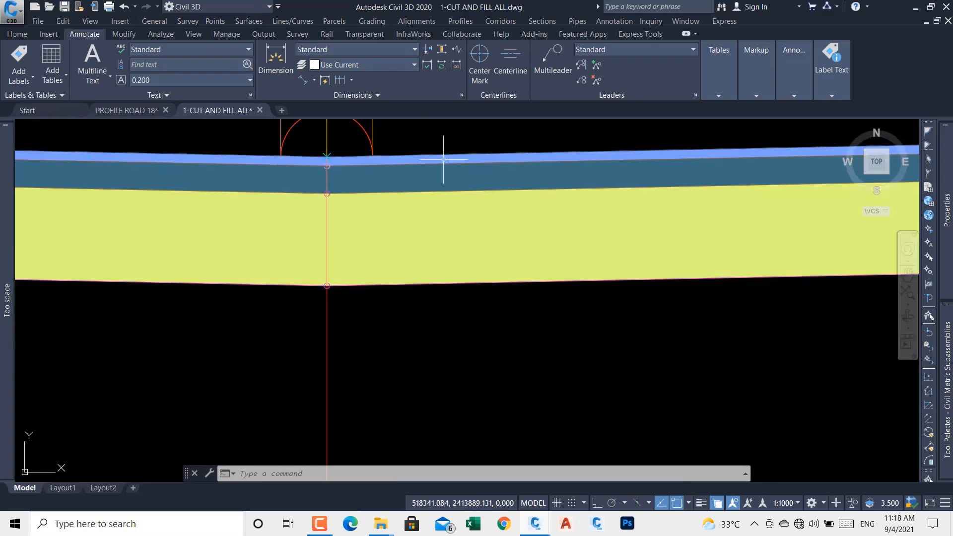
scroll(443, 159, "down", 3)
scroll(820, 144, "up", 3)
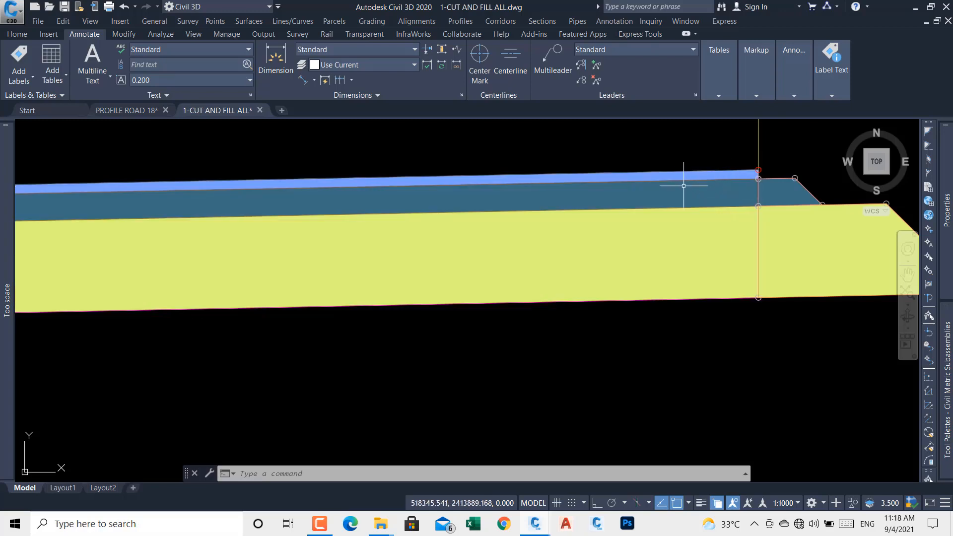
scroll(680, 187, "down", 5)
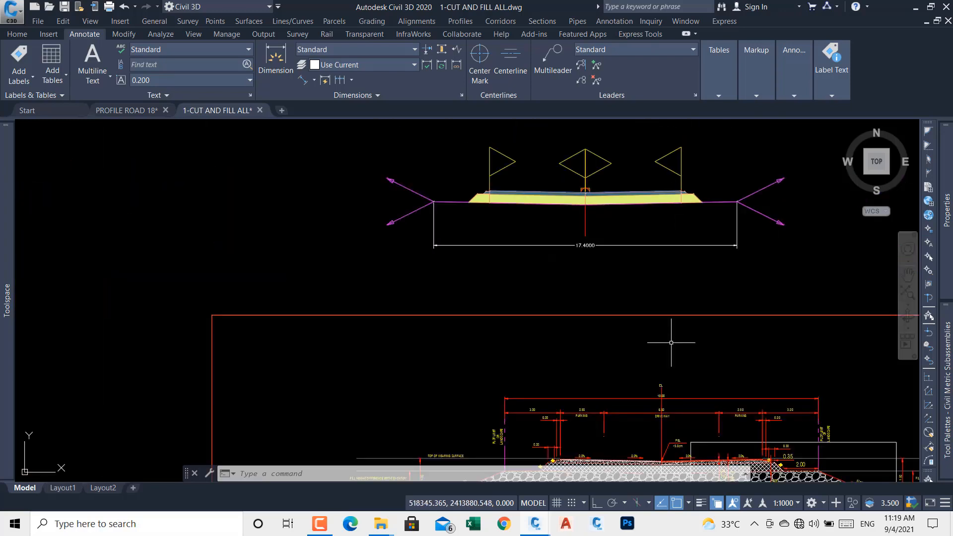
Step: Compare the 18 m R.O.W. fill section with the dimensioned road assembly above it
scroll(682, 370, "up", 12)
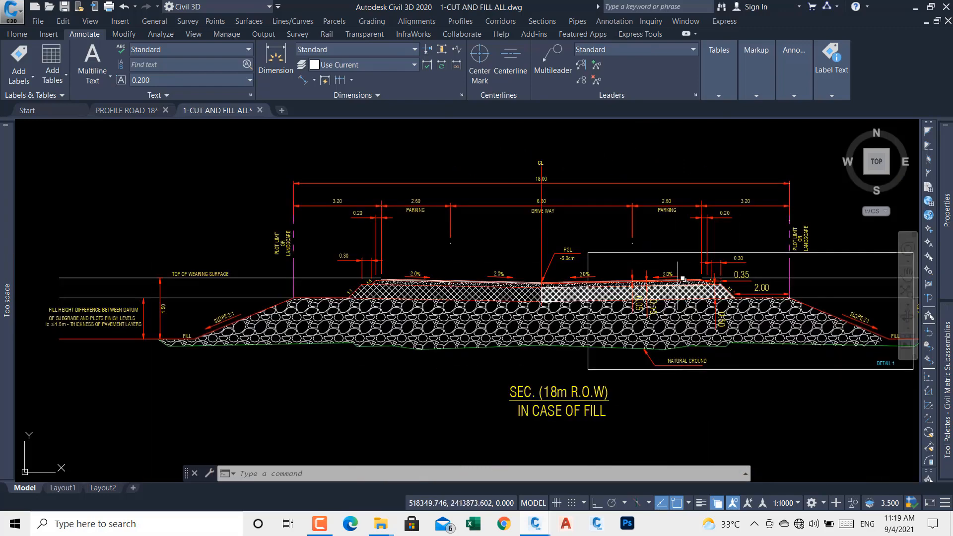
scroll(725, 323, "down", 5)
scroll(685, 252, "down", 6)
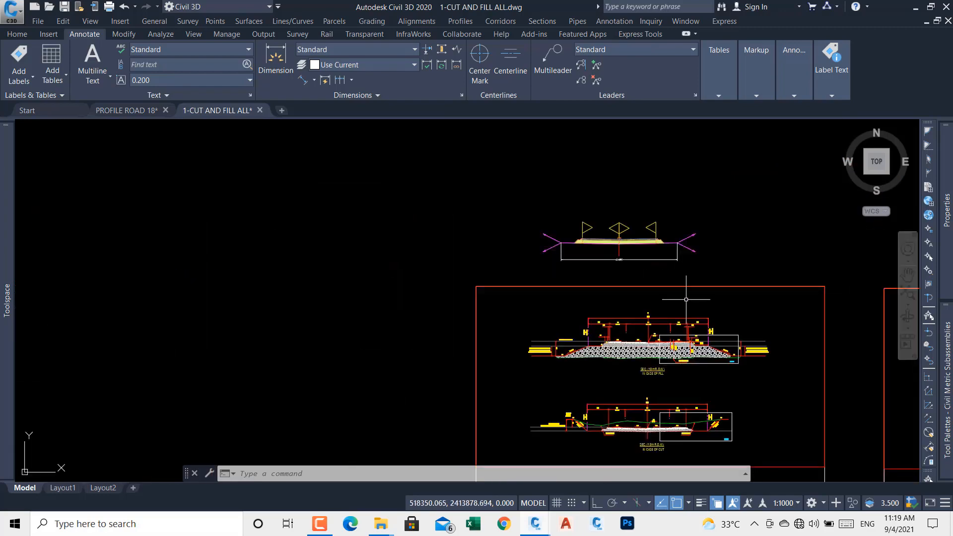
scroll(671, 248, "up", 8)
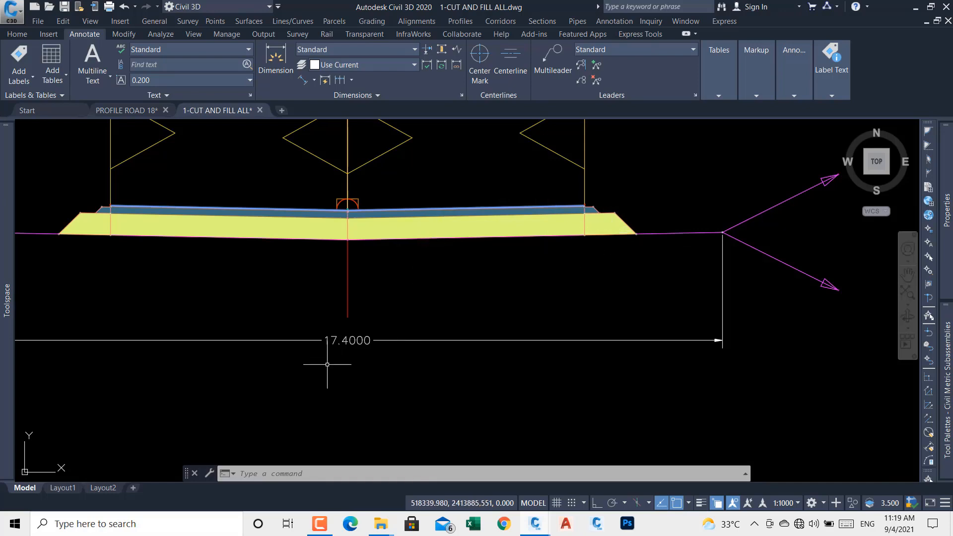
Step: Identify the GenericPavementStructure subassembly forming the base layer's sloped edge beyond the right lane, then clear the selection
scroll(593, 195, "up", 5)
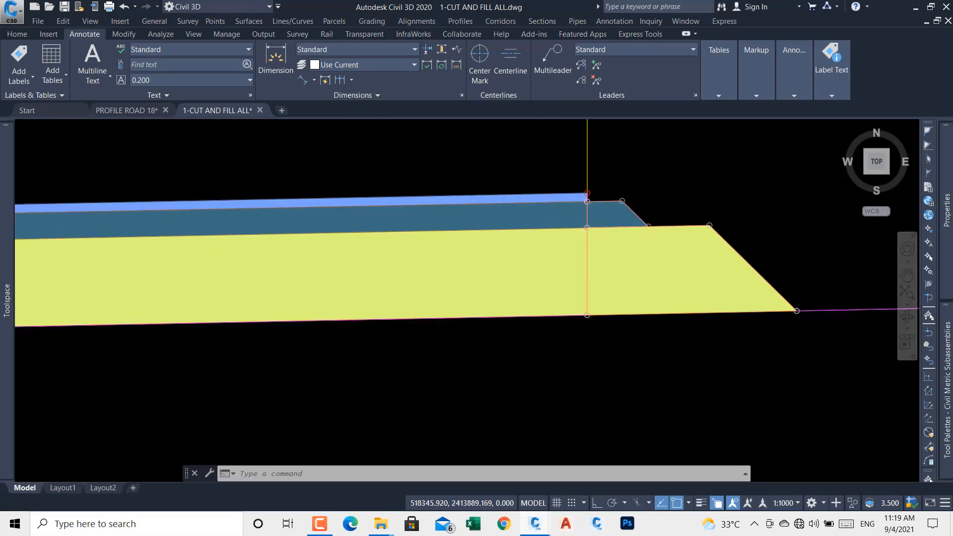
left_click(630, 198)
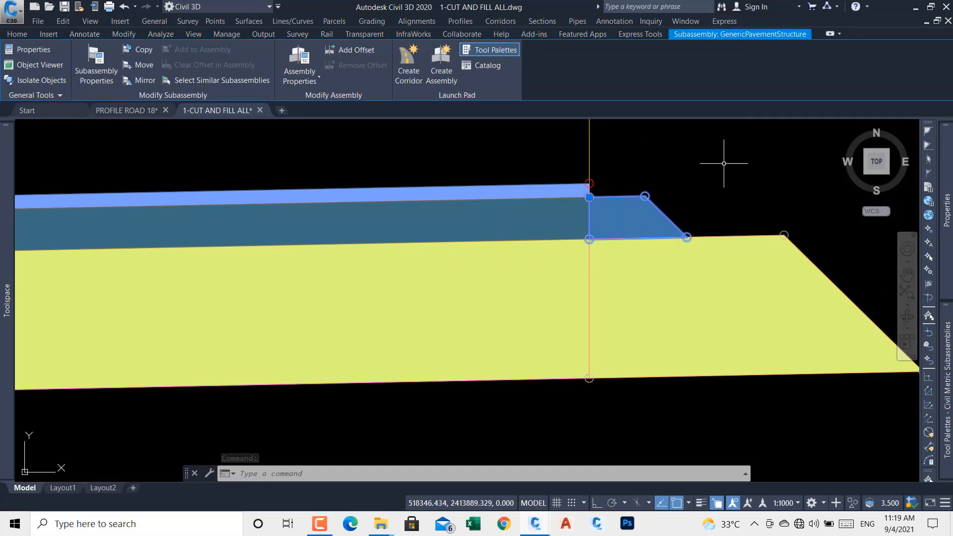
key("Escape")
scroll(725, 161, "down", 5)
scroll(530, 231, "up", 2)
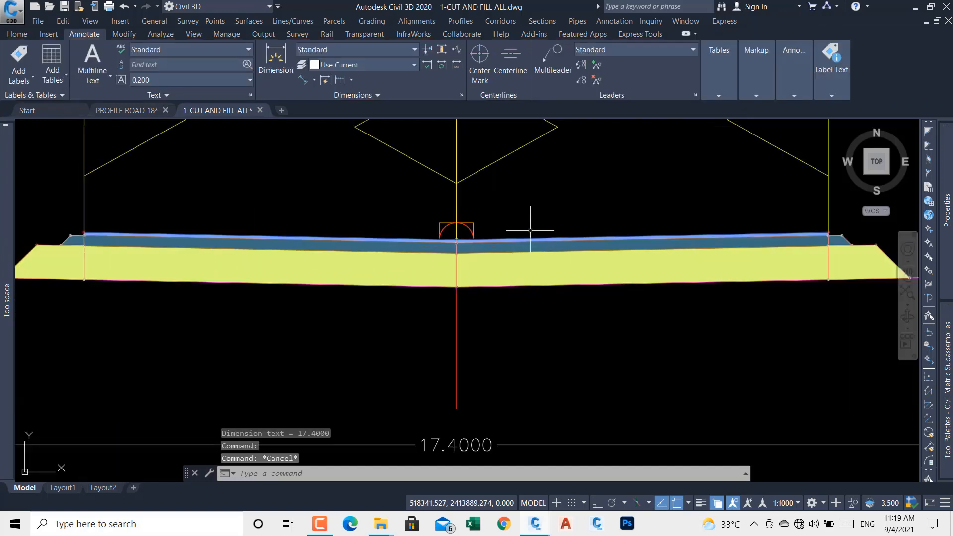
Step: Select the LaneSuperelevationAOR subassembly on the right side of the centreline and examine its pavement layers
scroll(530, 231, "up", 6)
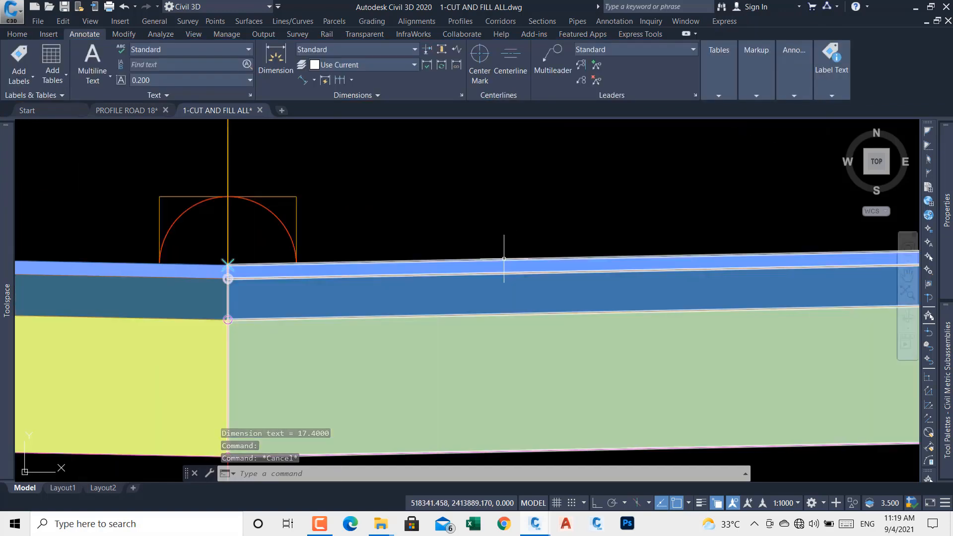
left_click(504, 259)
scroll(502, 255, "down", 3)
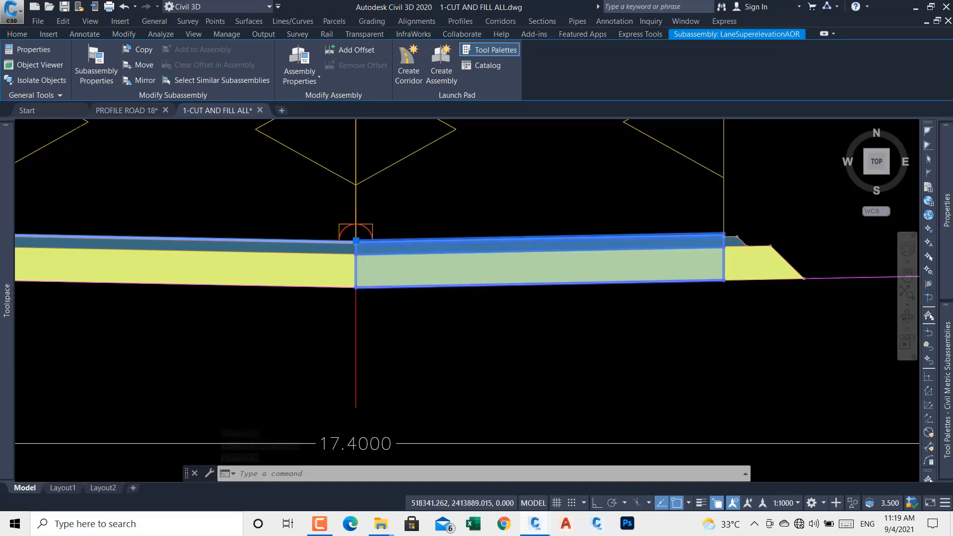
scroll(410, 251, "up", 4)
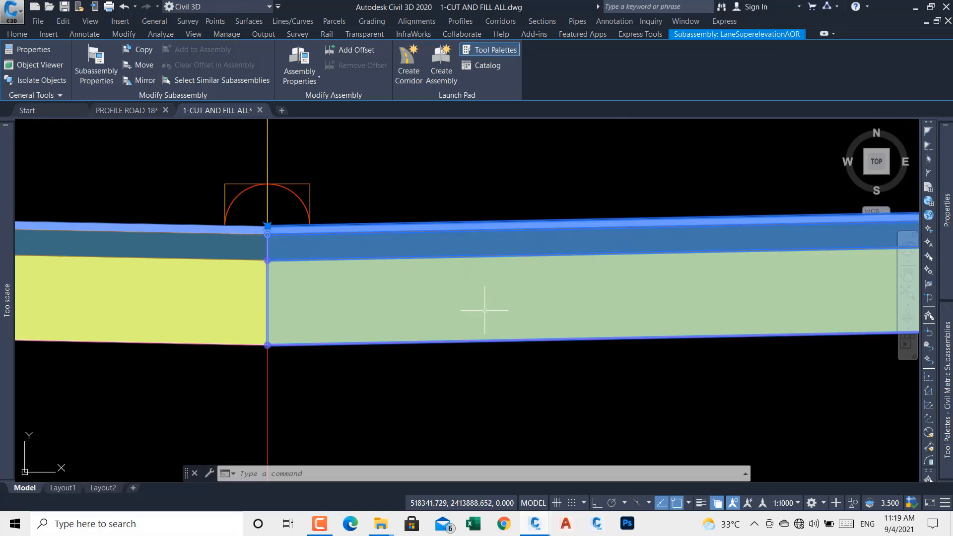
Step: Review the input parameters of the right LaneSuperelevationAOR subassembly, including its width, slope and layer depths, and close its properties without changes
right_click(558, 170)
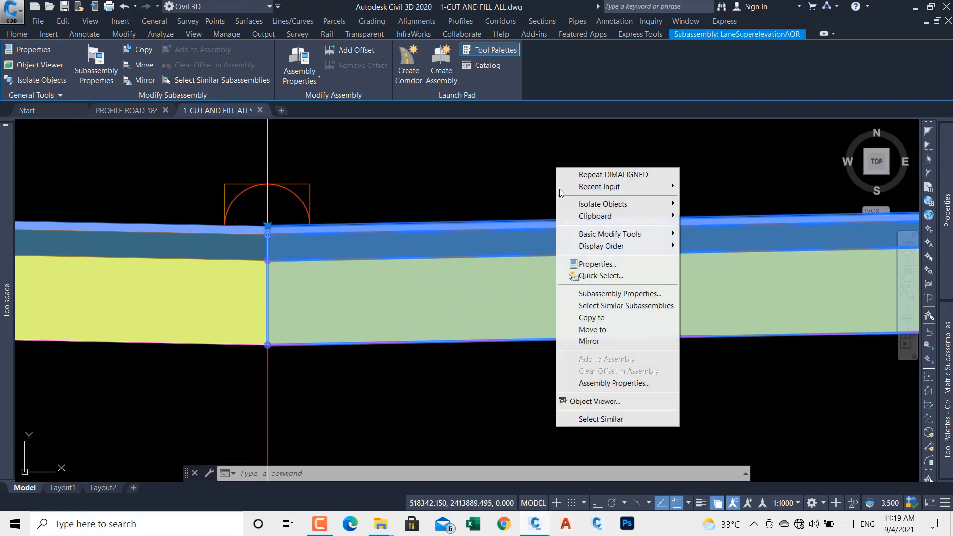
left_click(597, 295)
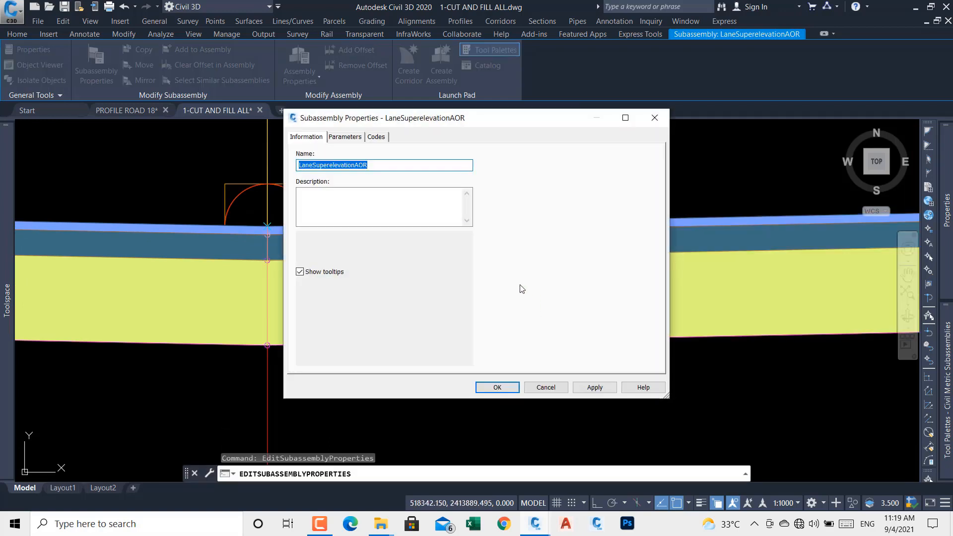
left_click(338, 141)
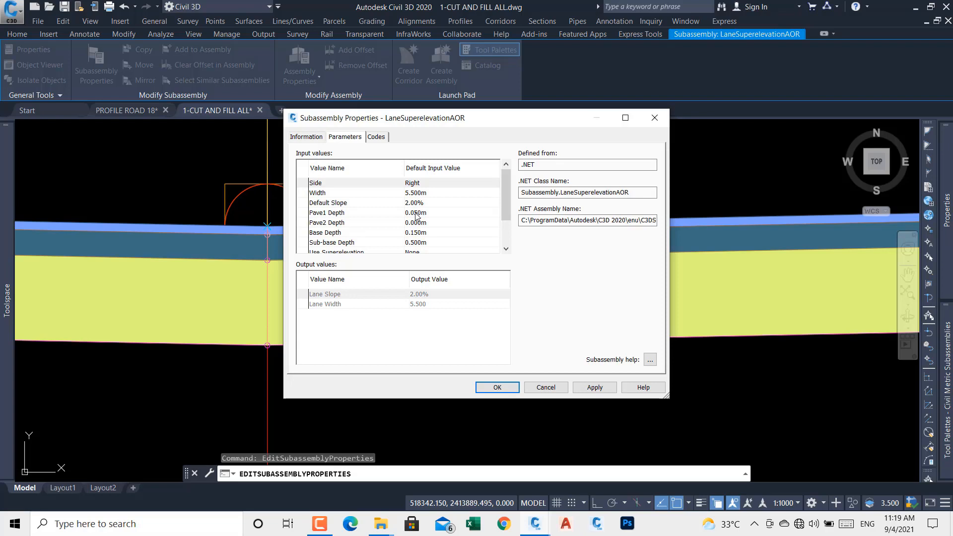
left_click(435, 243)
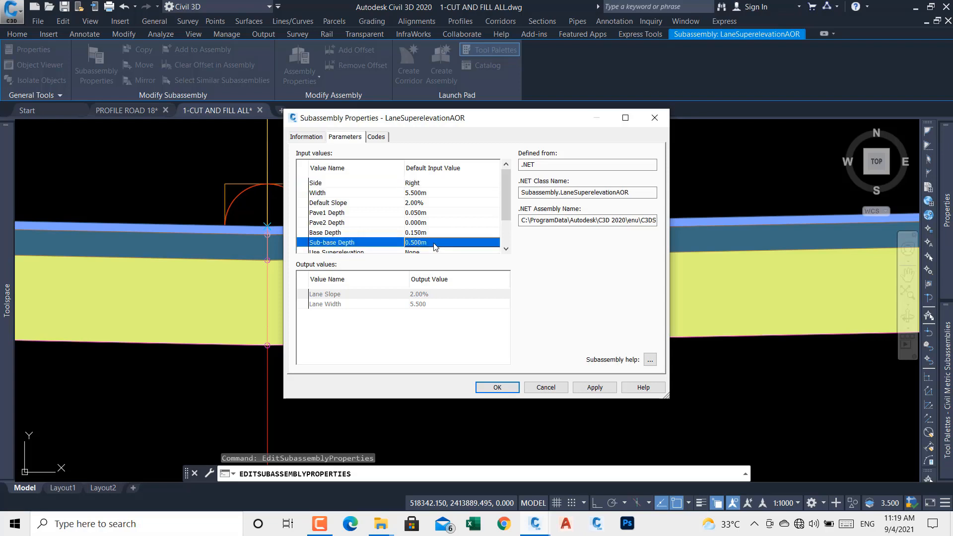
left_click(435, 242)
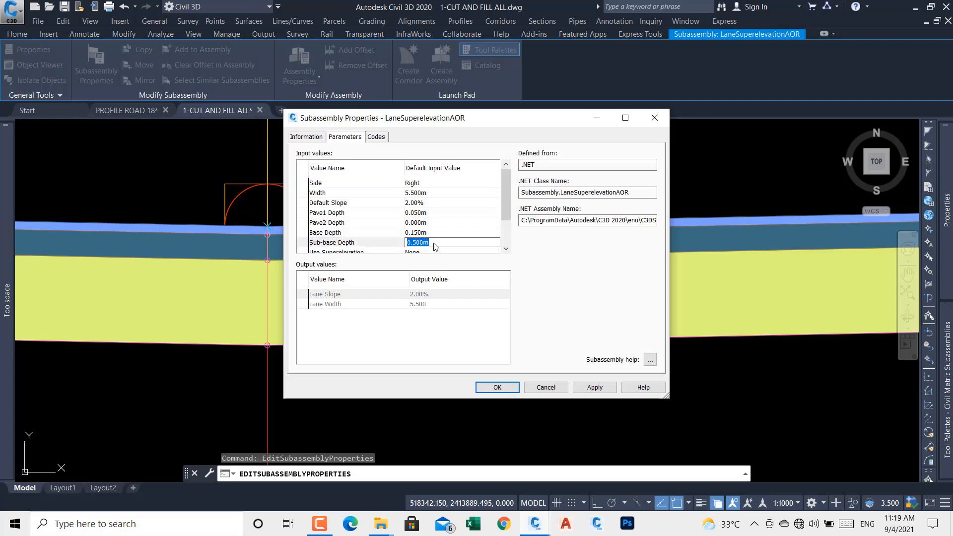
scroll(428, 232, "down", 2)
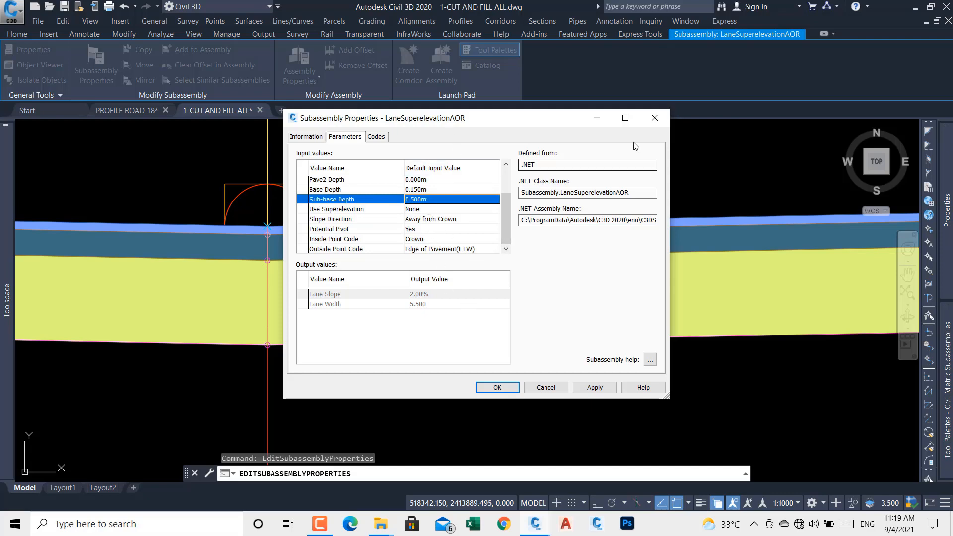
left_click(657, 117)
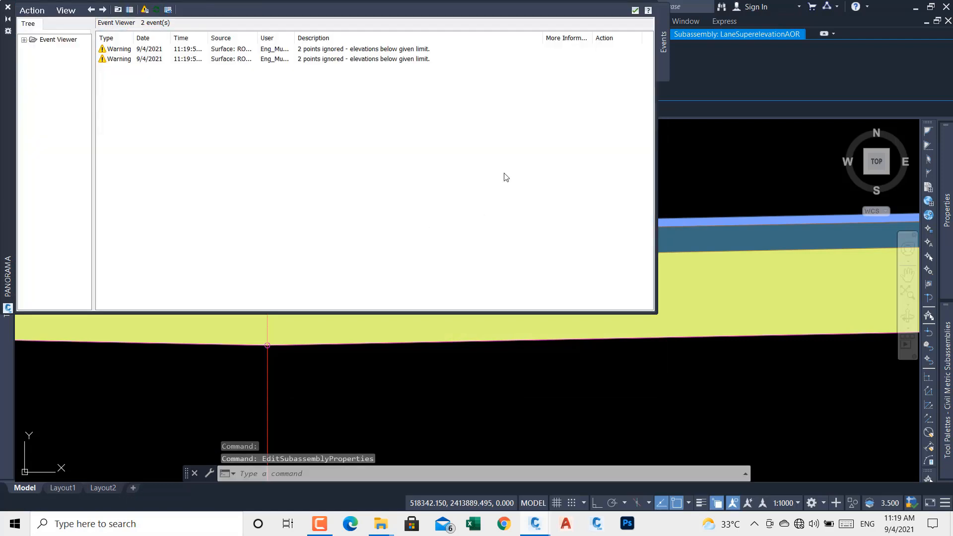
left_click(635, 12)
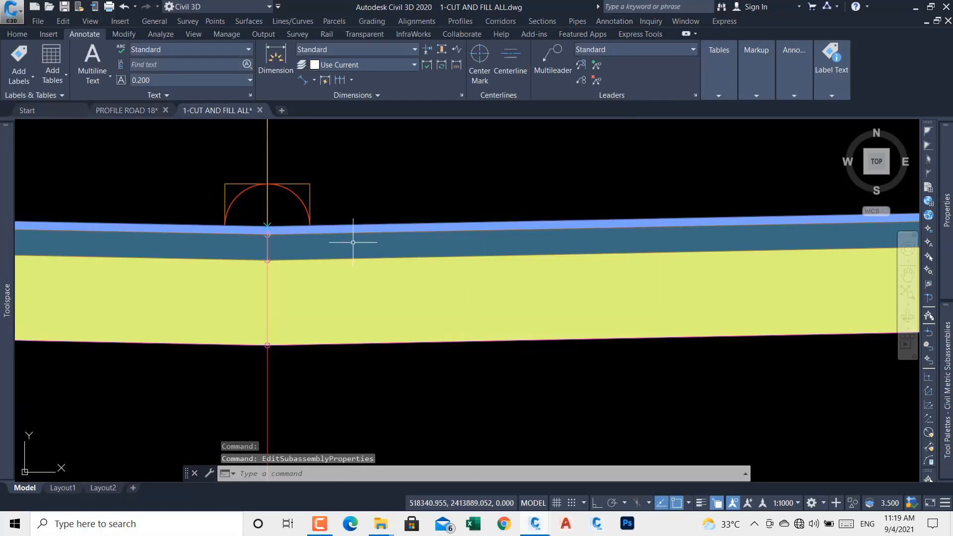
Step: Identify the subassembly at the upper outer edge point of the right lane, then clear the selection
scroll(550, 235, "up", 6)
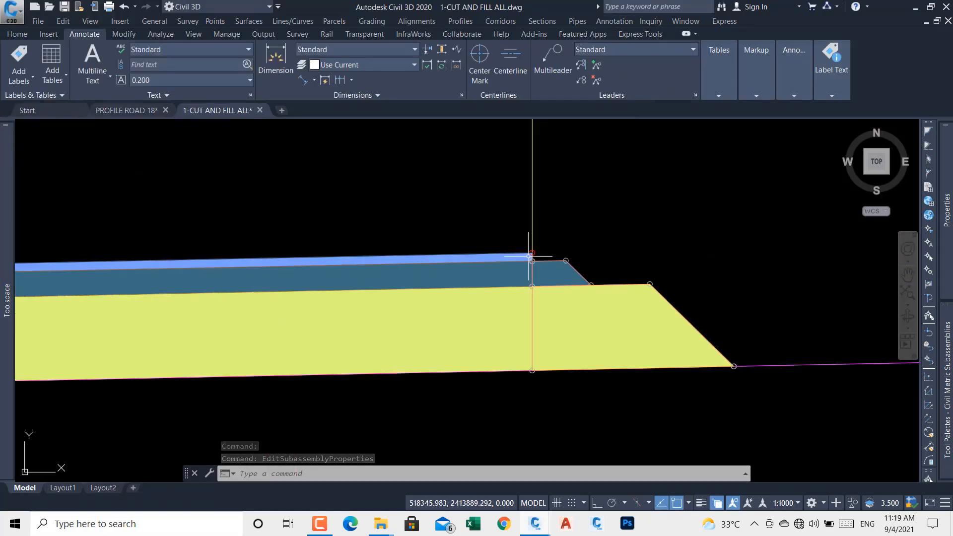
scroll(538, 244, "up", 3)
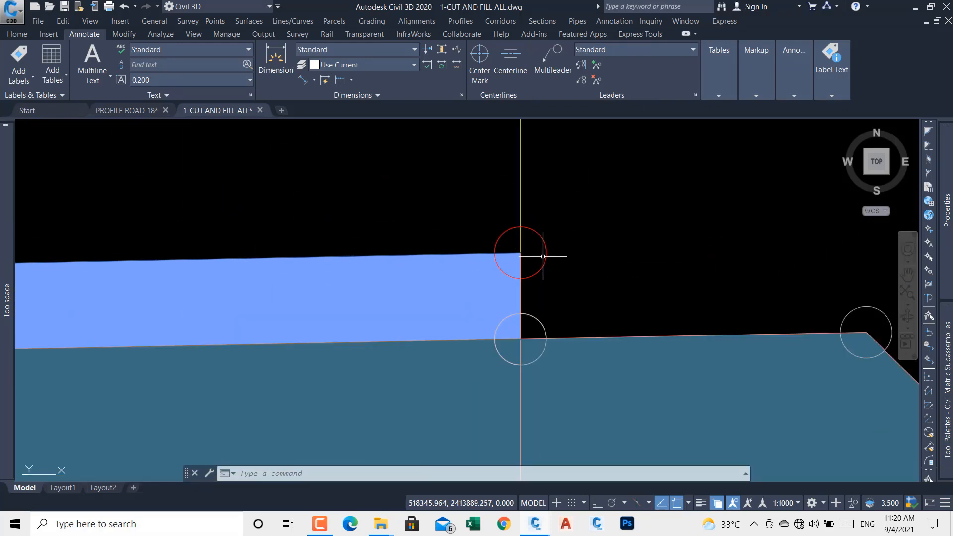
left_click(545, 260)
scroll(437, 308, "down", 5)
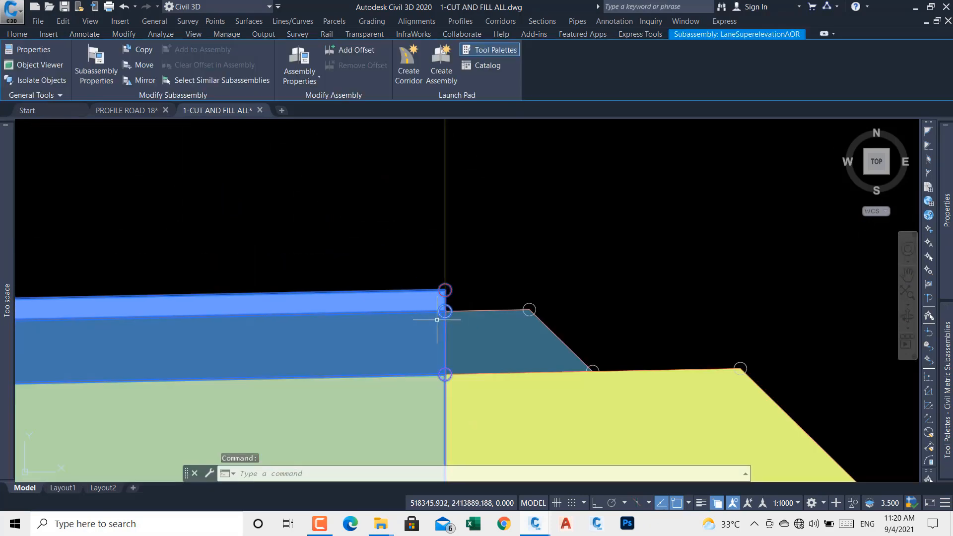
key("Escape")
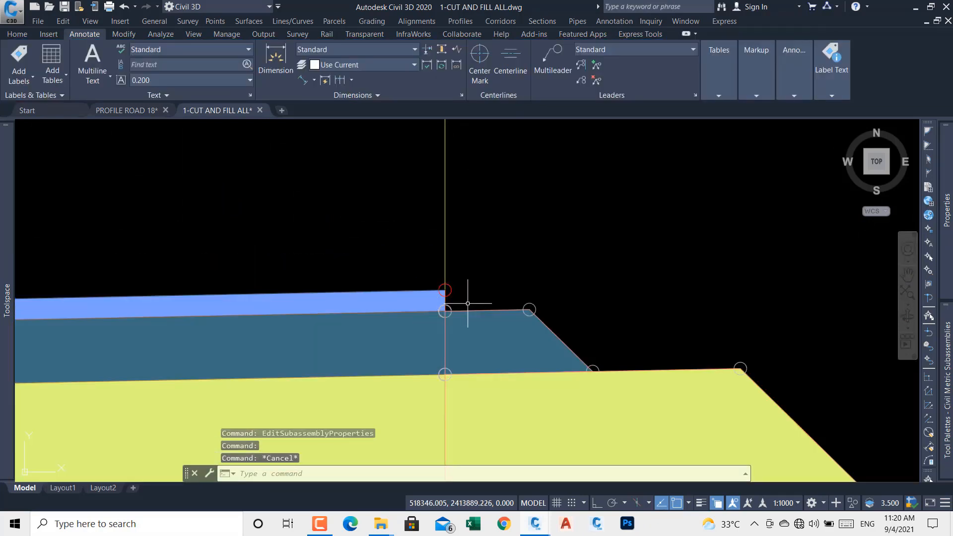
Step: Review the parameters of the GenericPavementStructure subassembly beyond the right lane's base layer, through its shape codes, and cancel without changes
left_click(472, 307)
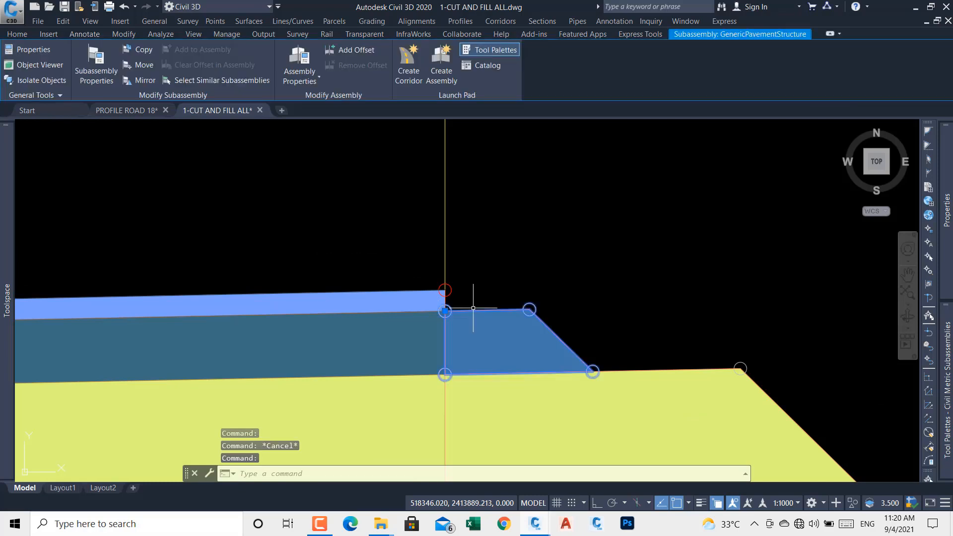
scroll(473, 306, "down", 5)
scroll(472, 306, "down", 3)
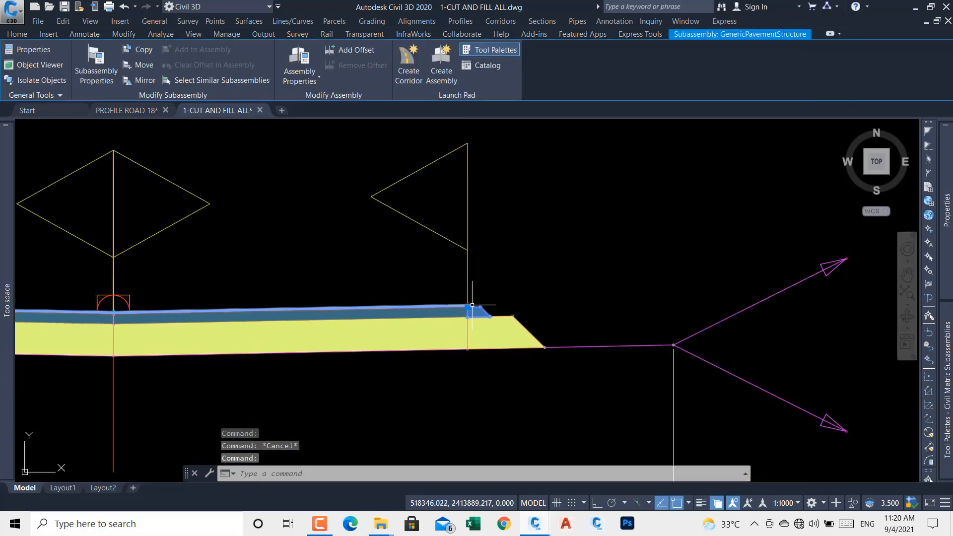
right_click(539, 173)
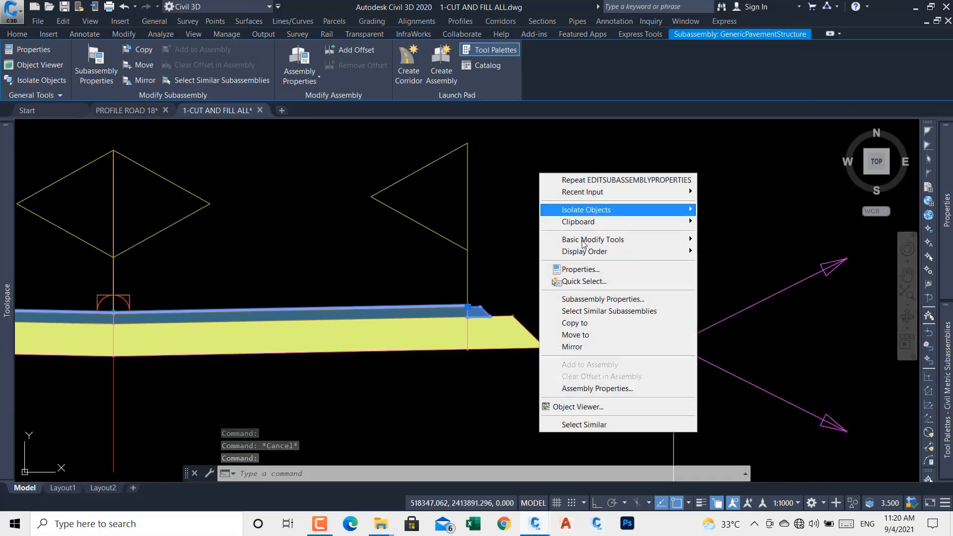
left_click(609, 300)
left_click(356, 140)
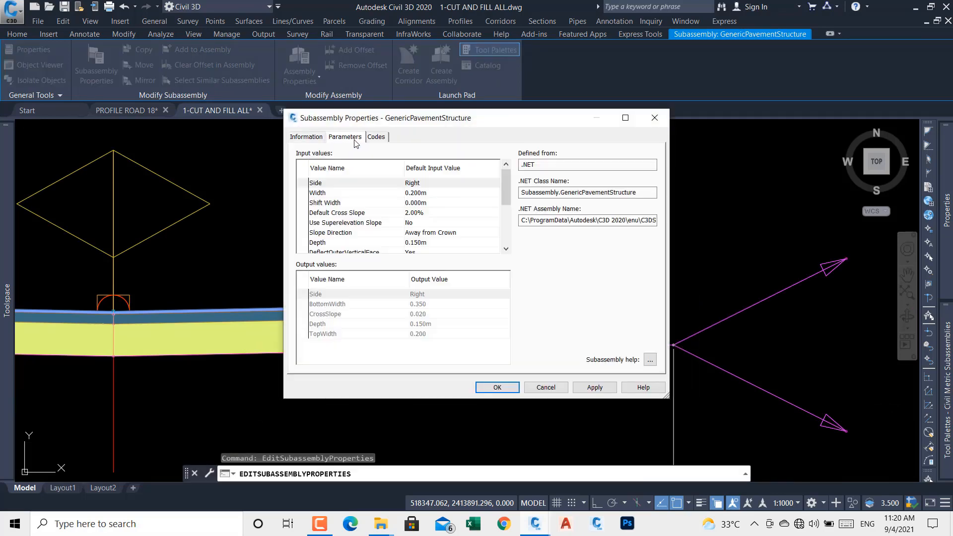
scroll(396, 226, "down", 2)
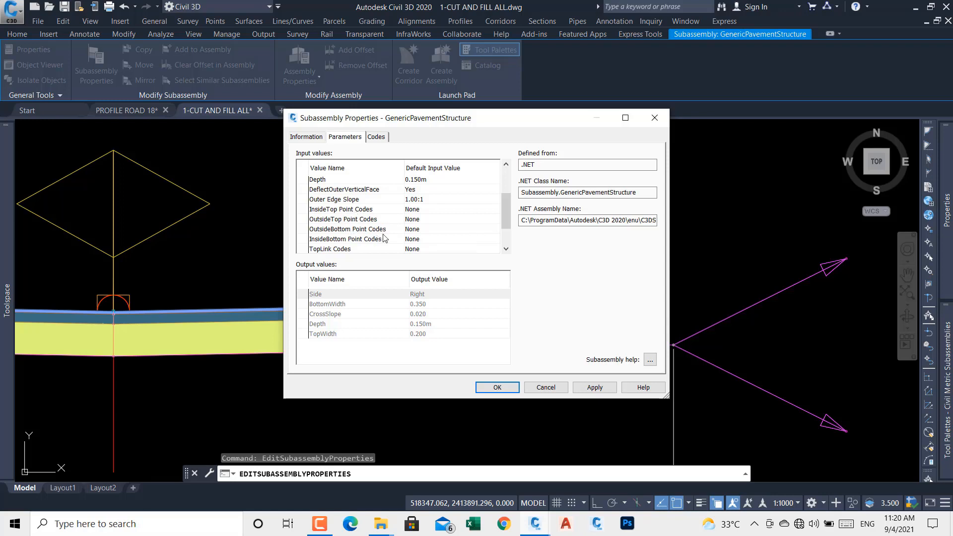
scroll(418, 252, "down", 1)
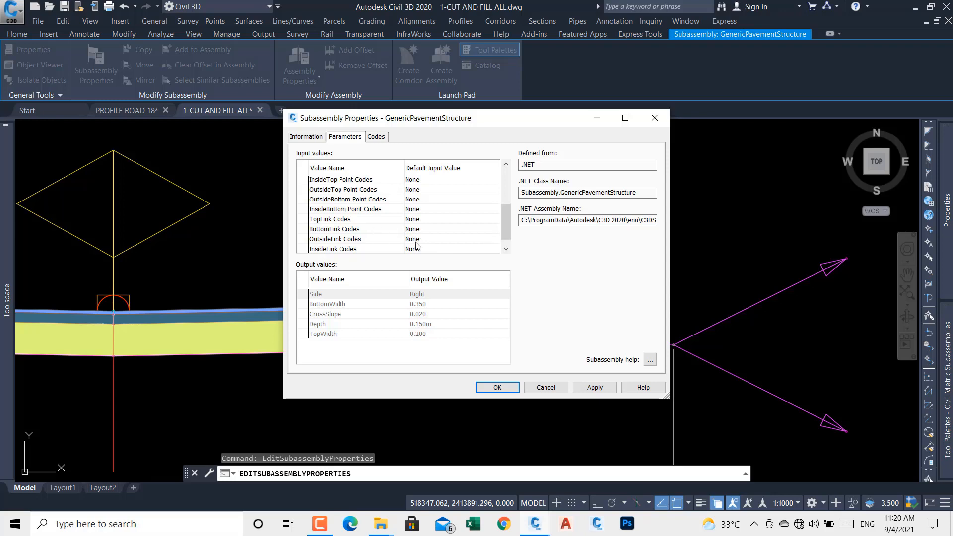
scroll(430, 246, "down", 1)
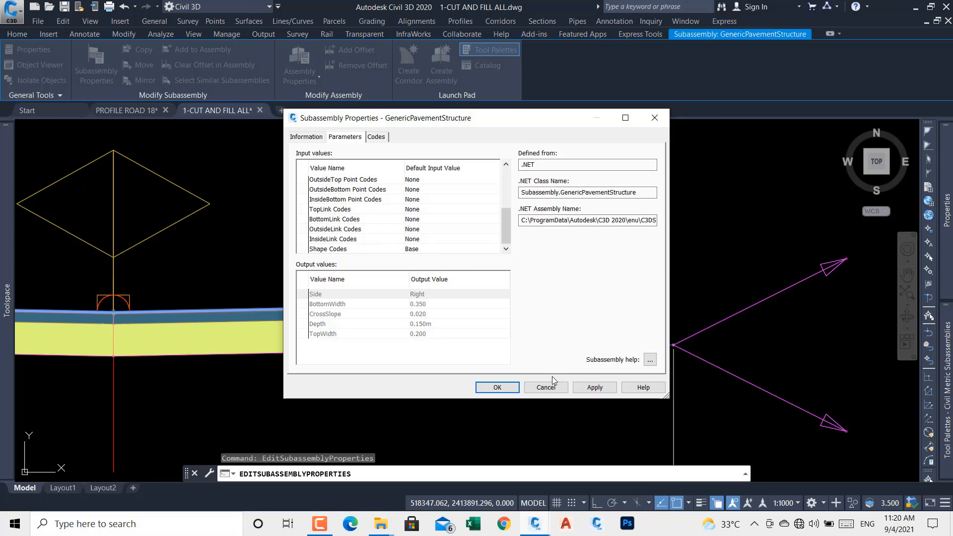
left_click(545, 387)
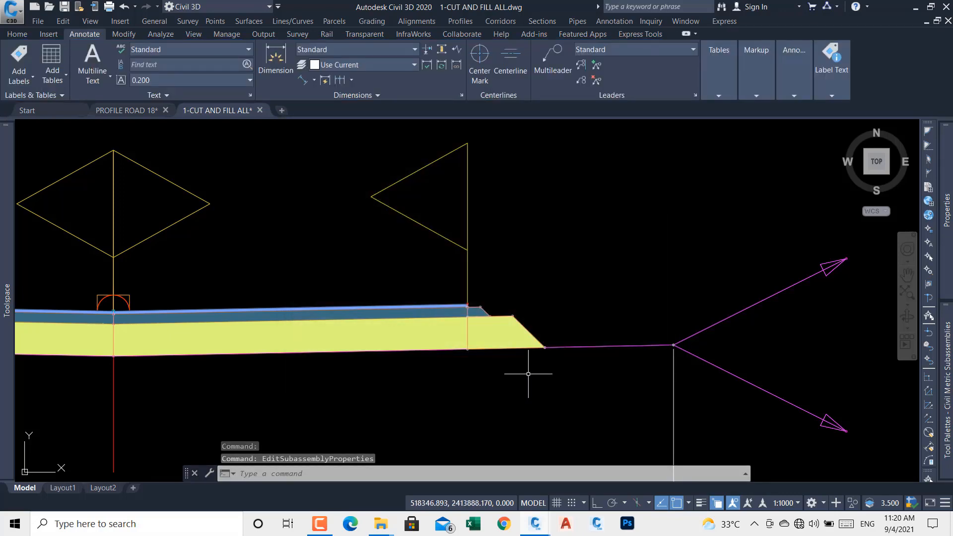
Step: Examine the points joining the pavement layers at the right lane's outer edge and at the assembly's centreline
scroll(458, 336, "up", 6)
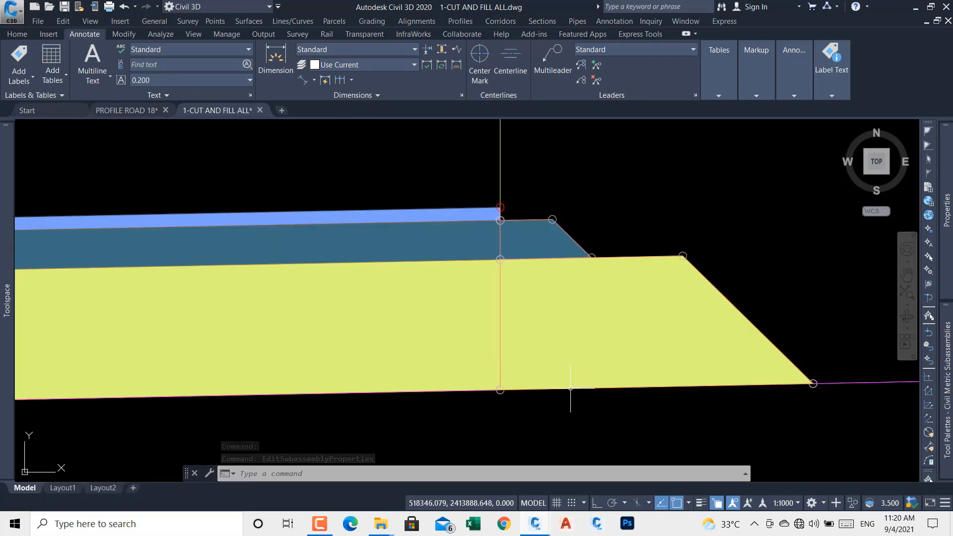
scroll(489, 373, "up", 3)
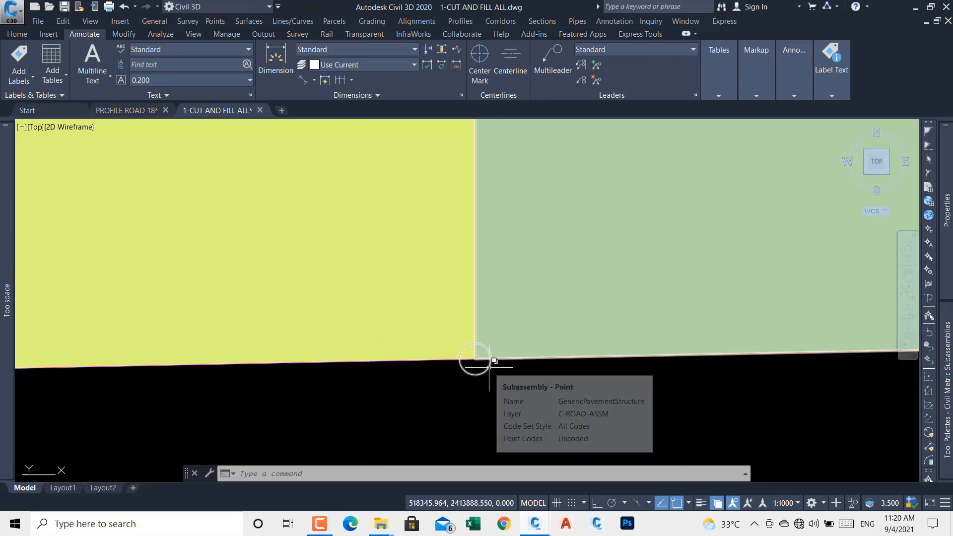
scroll(497, 396, "down", 3)
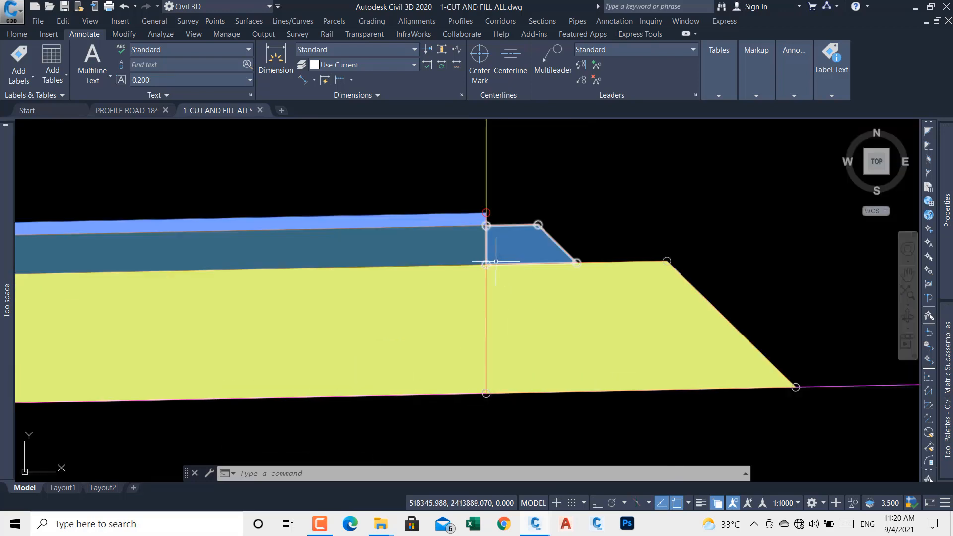
scroll(596, 209, "down", 4)
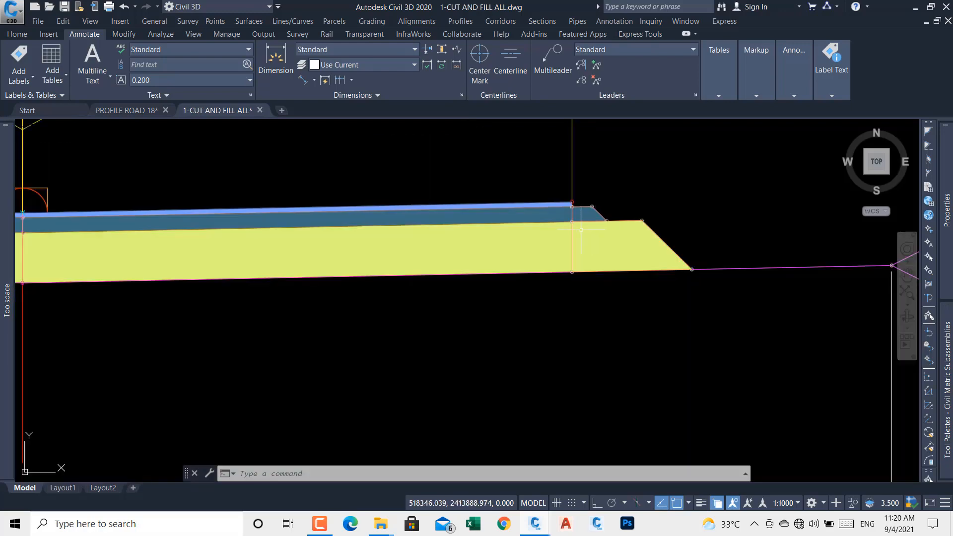
scroll(223, 207, "down", 2)
scroll(213, 213, "up", 5)
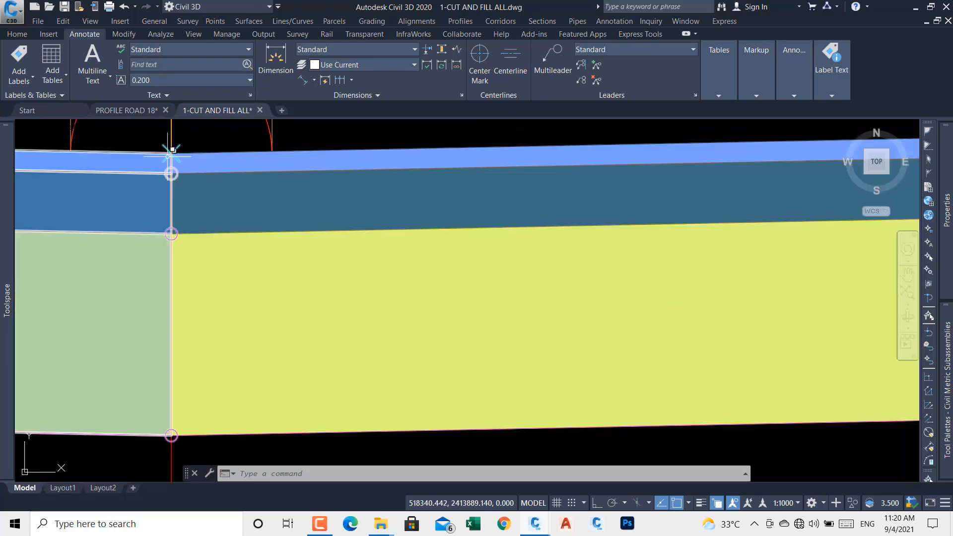
scroll(171, 149, "up", 3)
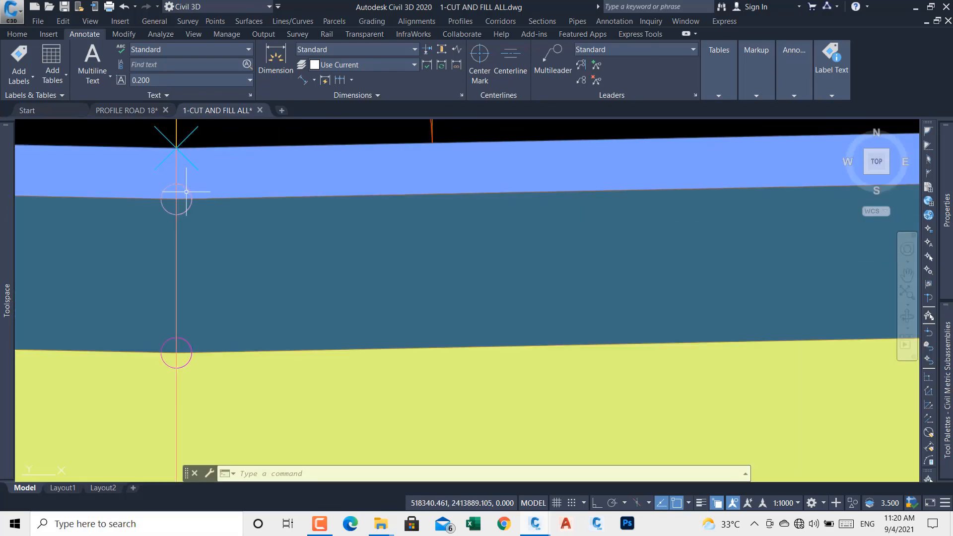
scroll(187, 188, "down", 3)
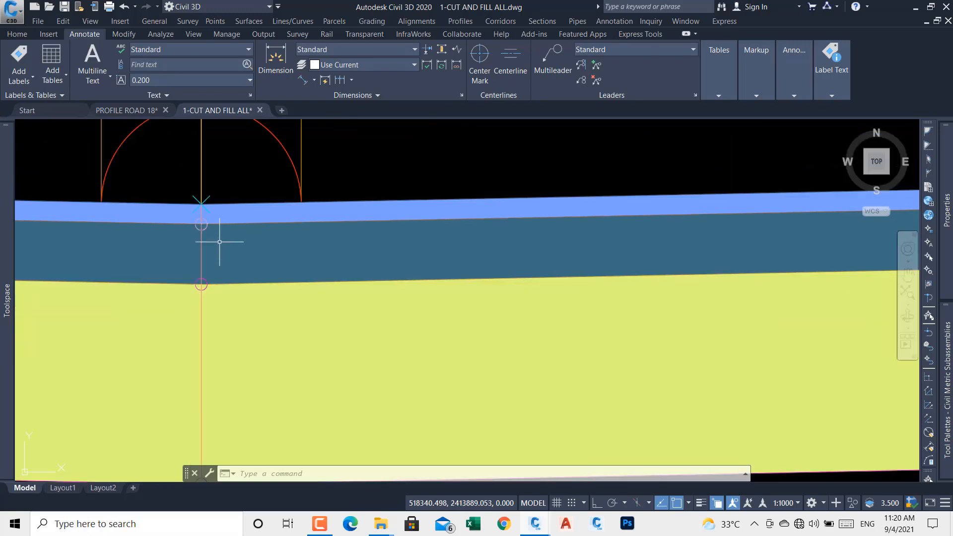
left_click(371, 202)
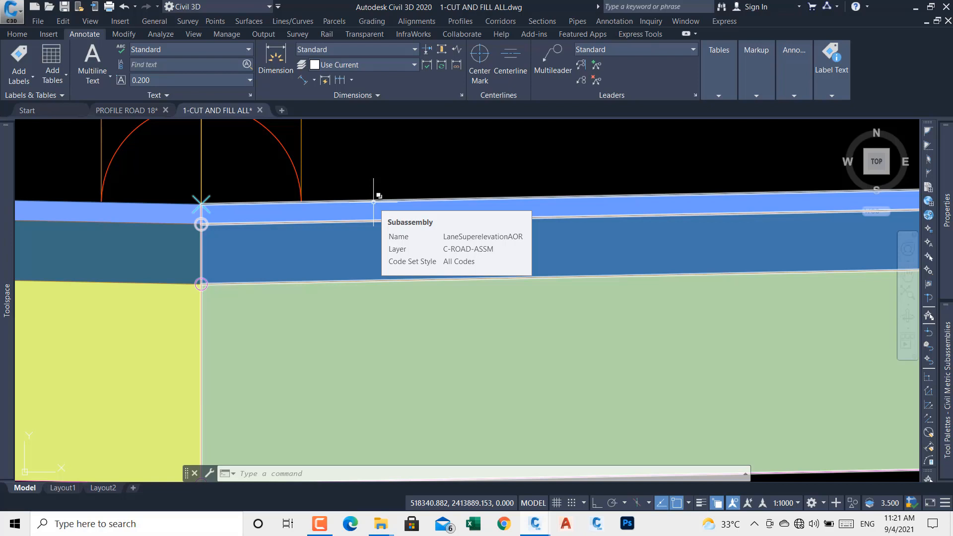
Step: Compare the assembly's right base-layer edge with the sloped base edge in the 18 m R.O.W. fill section
scroll(335, 234, "down", 5)
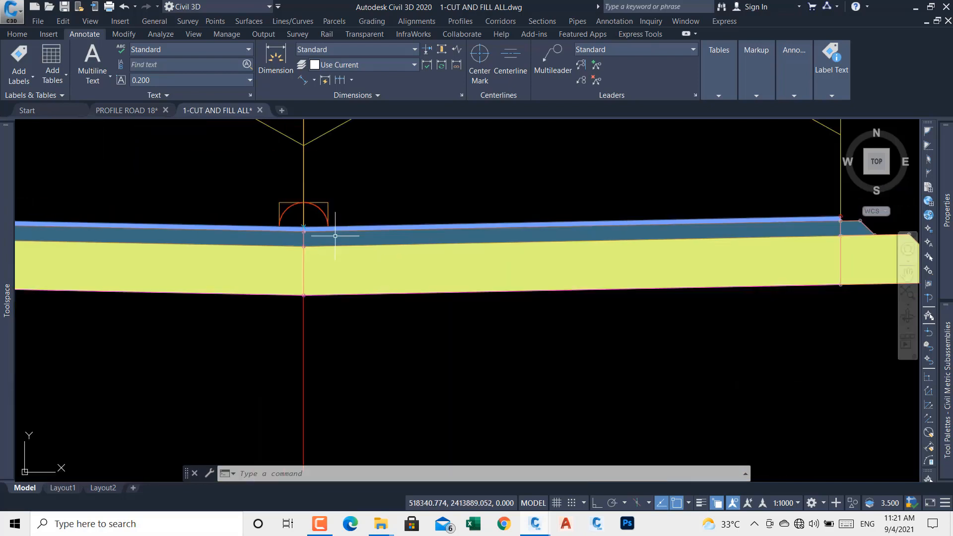
scroll(395, 242, "down", 4)
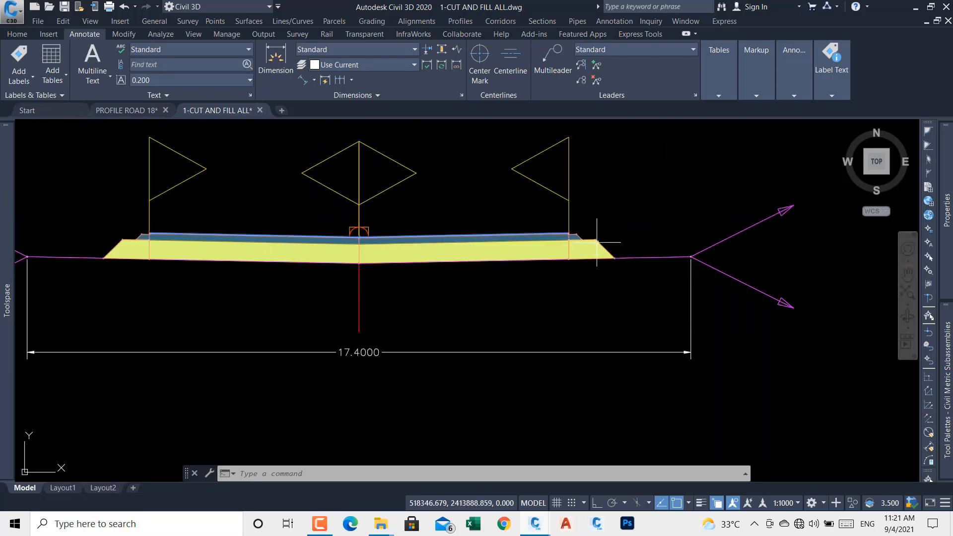
scroll(597, 242, "up", 8)
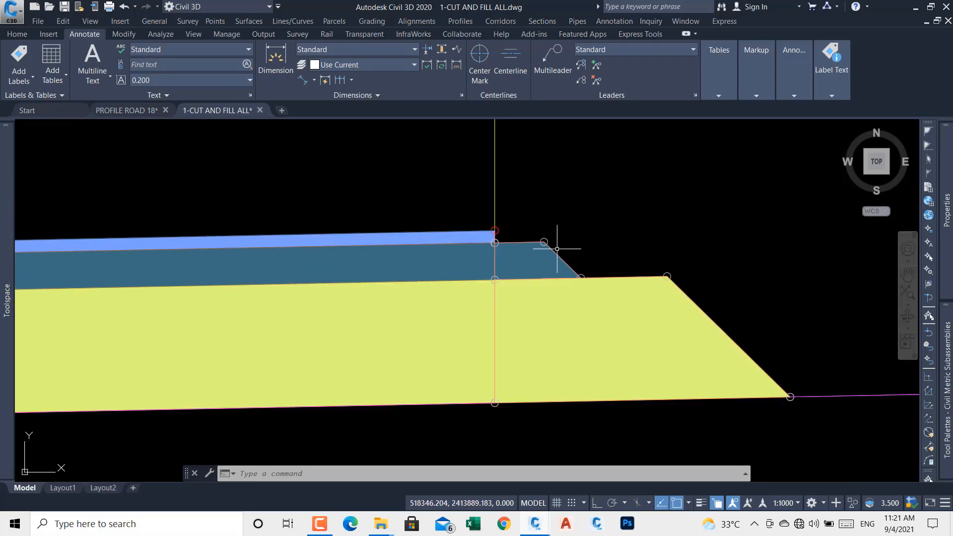
mouse_move(547, 244)
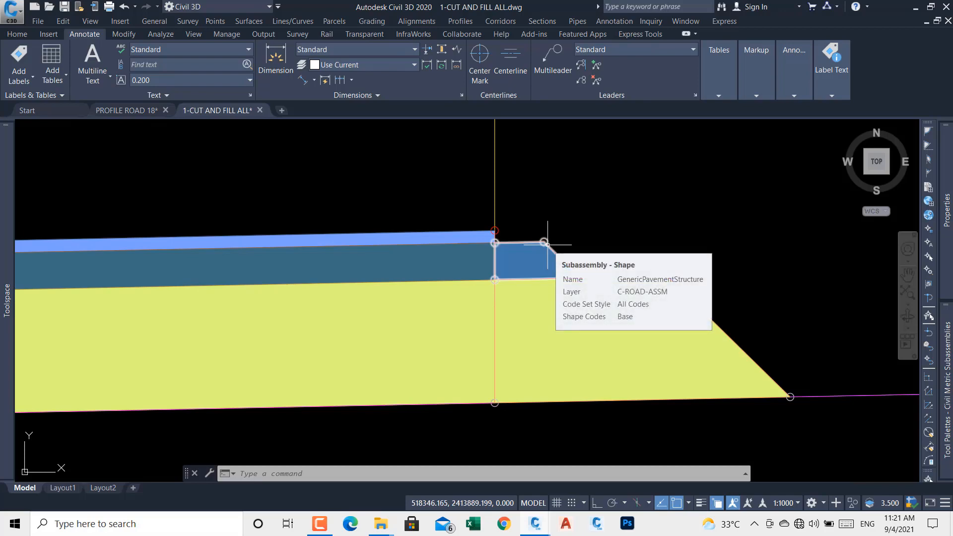
scroll(541, 246, "down", 10)
scroll(511, 301, "up", 3)
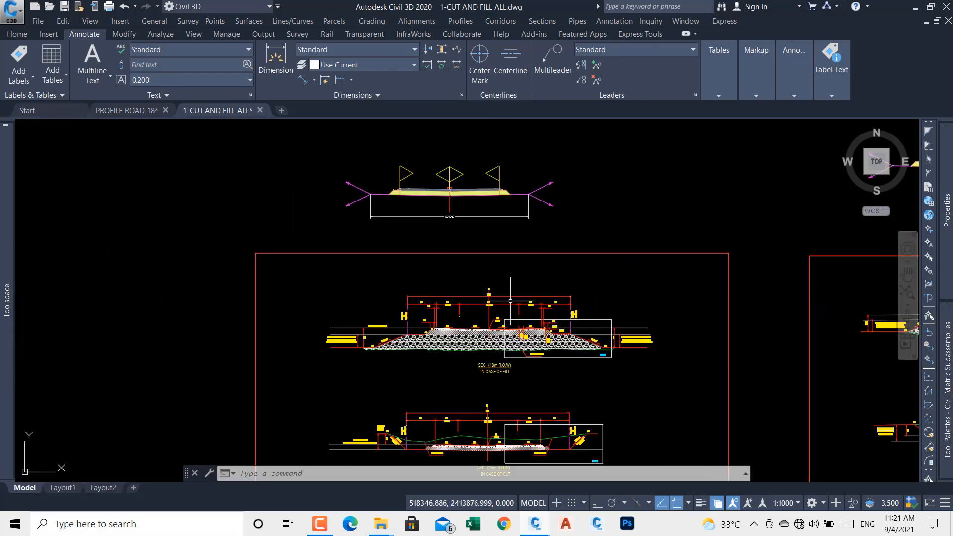
scroll(510, 300, "up", 6)
middle_click_drag(532, 164, 536, 287)
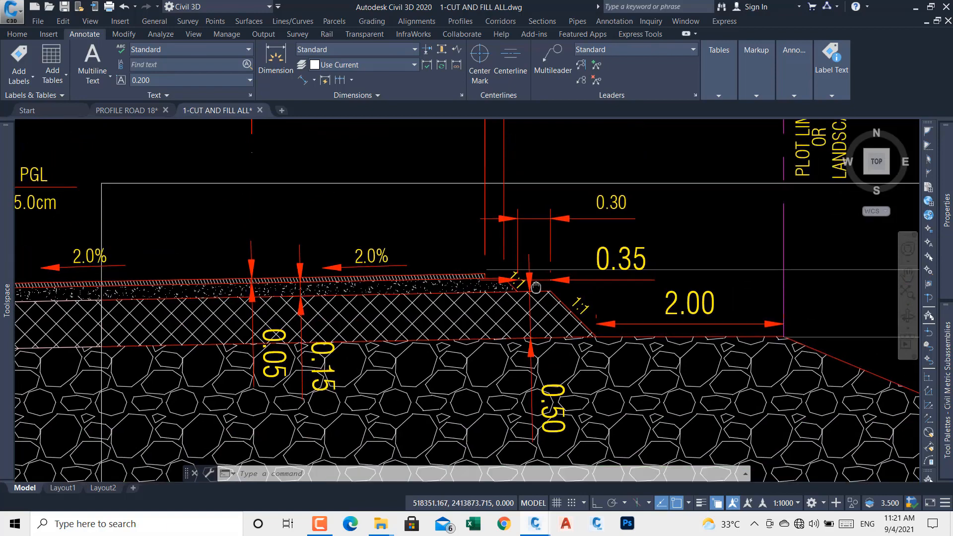
scroll(536, 287, "up", 7)
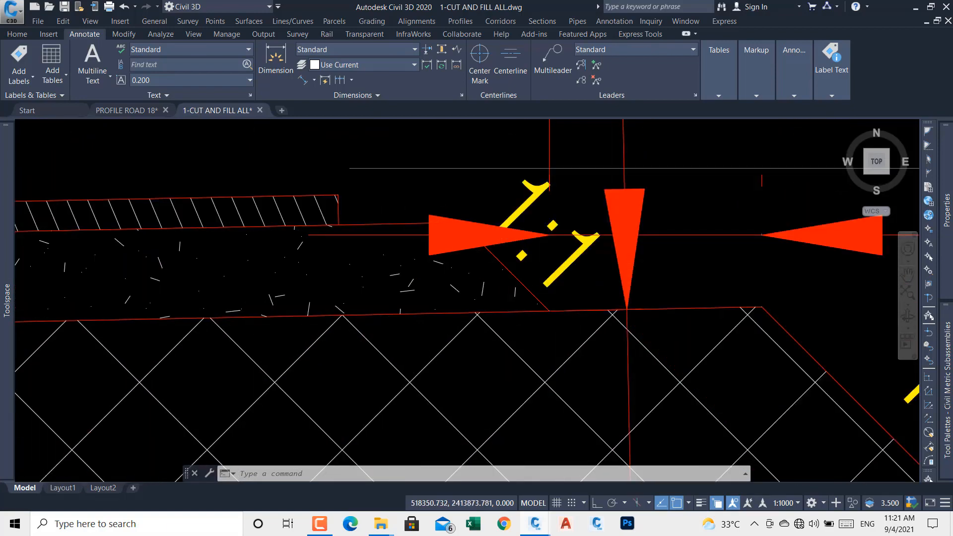
Step: Examine the stepped pavement edge and its slope dimensions in the 25 m and 18 m R.O.W. fill sections
scroll(536, 287, "down", 12)
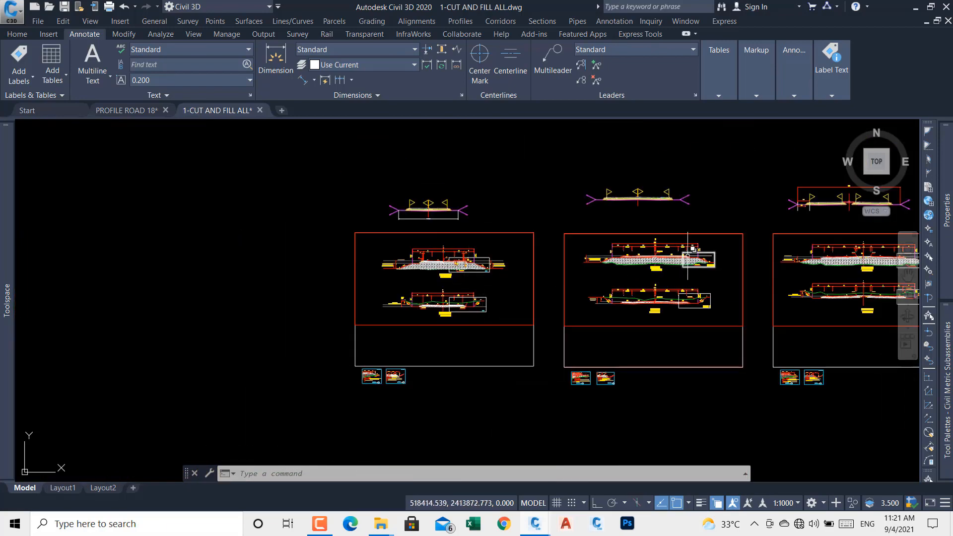
scroll(688, 257, "up", 10)
scroll(772, 254, "up", 2)
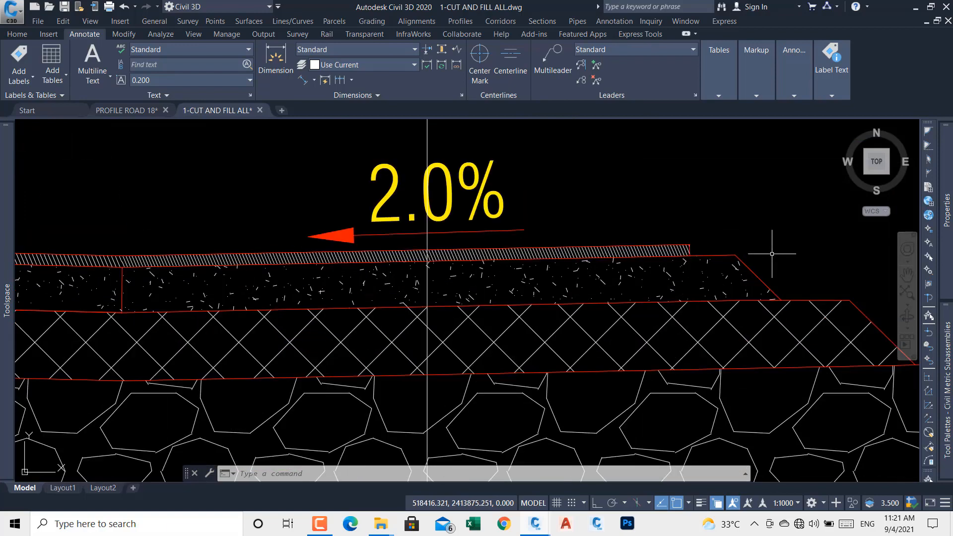
scroll(729, 258, "down", 8)
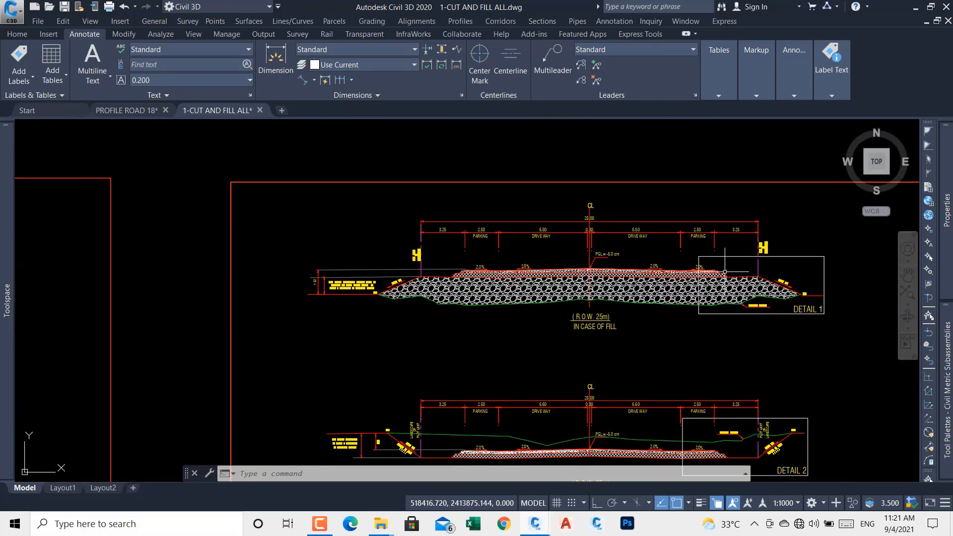
scroll(725, 271, "down", 6)
scroll(502, 255, "up", 8)
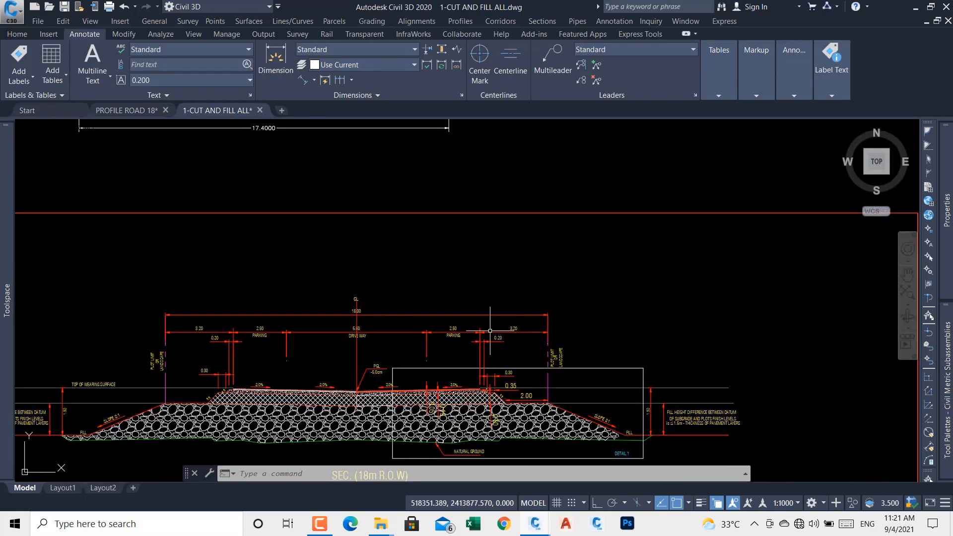
scroll(490, 330, "up", 4)
scroll(560, 300, "up", 3)
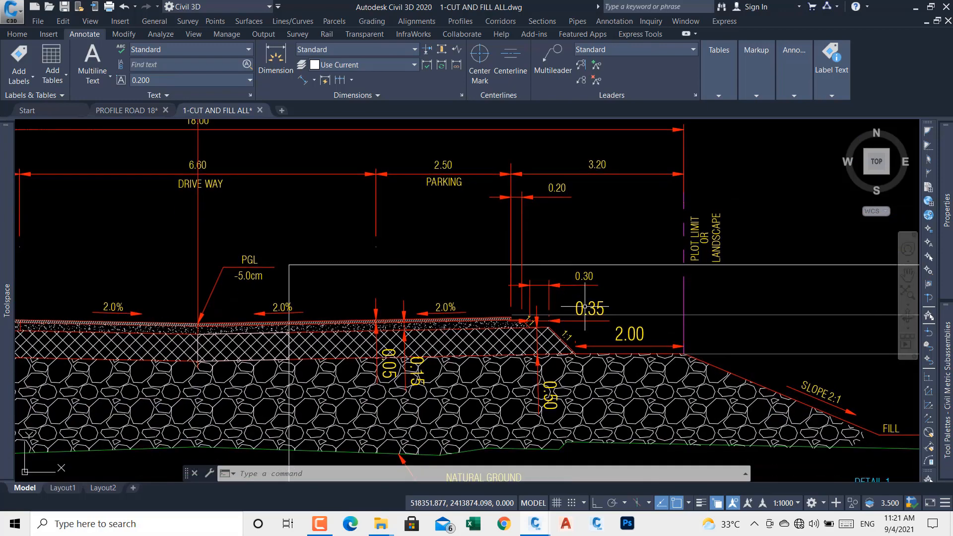
scroll(579, 322, "up", 4)
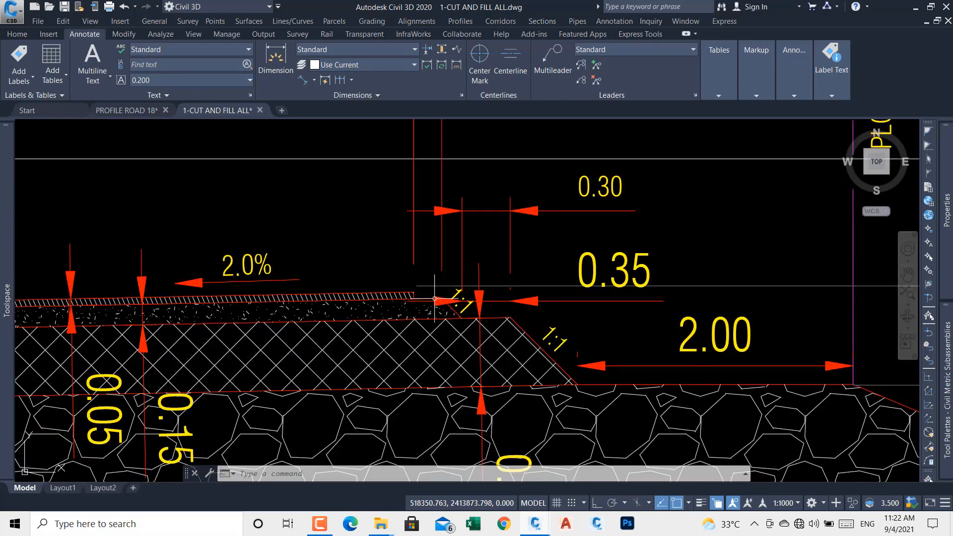
scroll(435, 298, "down", 10)
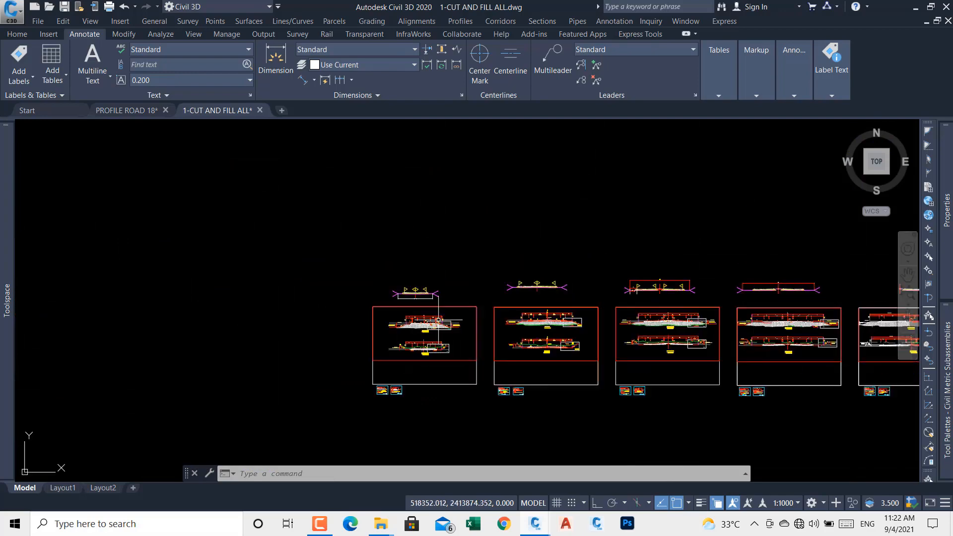
Step: Delete the overall width dimension beneath the 18 m road assembly
scroll(441, 295, "up", 10)
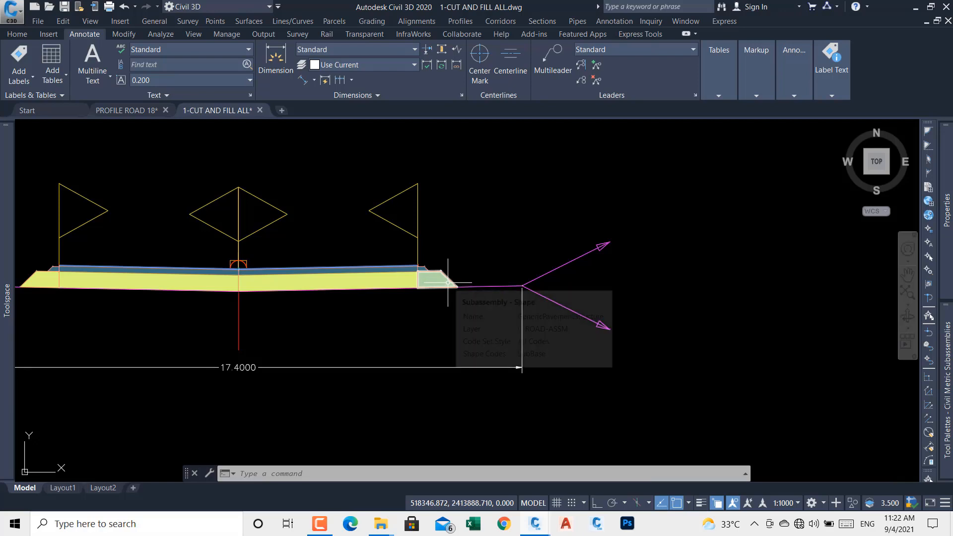
scroll(448, 282, "up", 4)
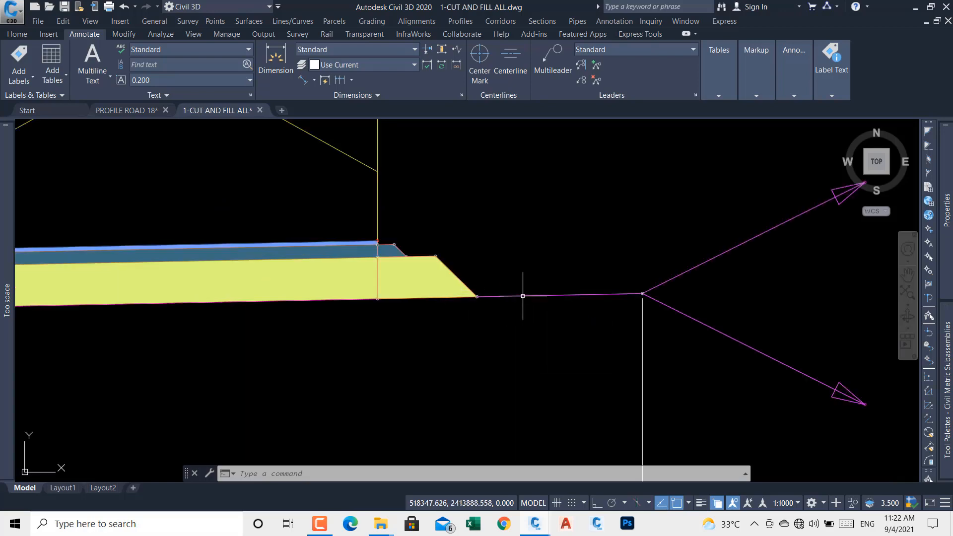
scroll(549, 264, "down", 3)
left_click(617, 336)
left_click(527, 369)
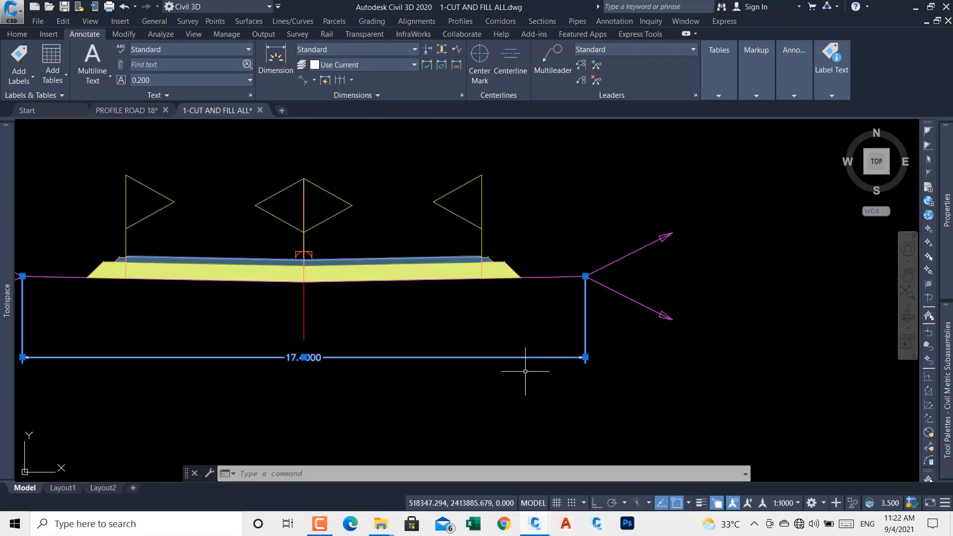
key("Delete")
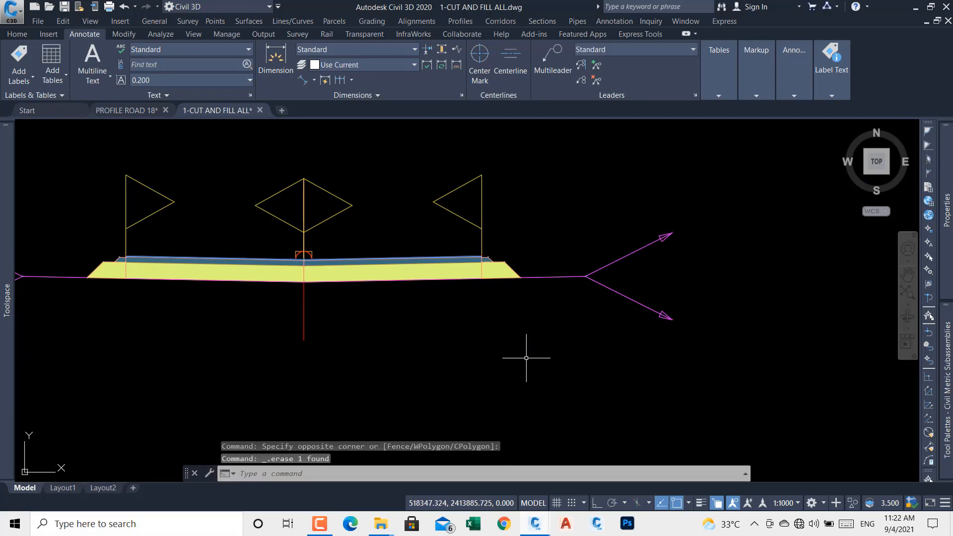
Step: Delete the link and daylight slope subassemblies at the outer right end of the assembly
left_click(600, 227)
left_click(574, 290)
key("Delete")
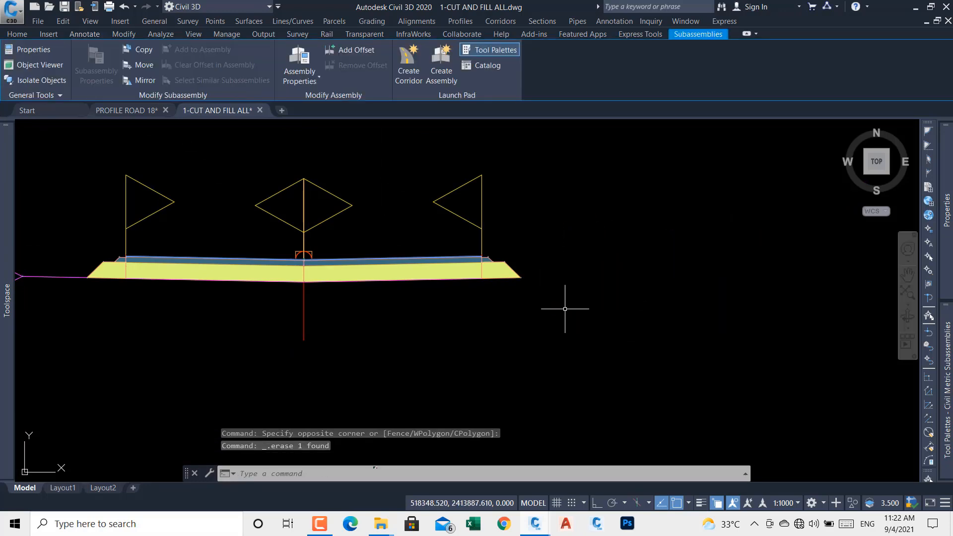
Step: Delete the sloped sub-base and base edge subassemblies attached to the outer edge of the right lane
left_click(535, 212)
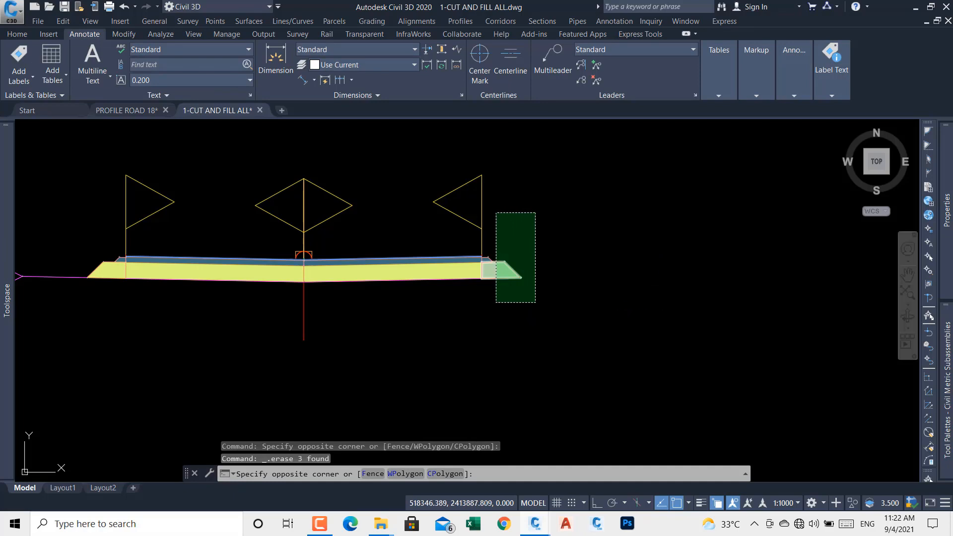
left_click(479, 303)
key("Delete")
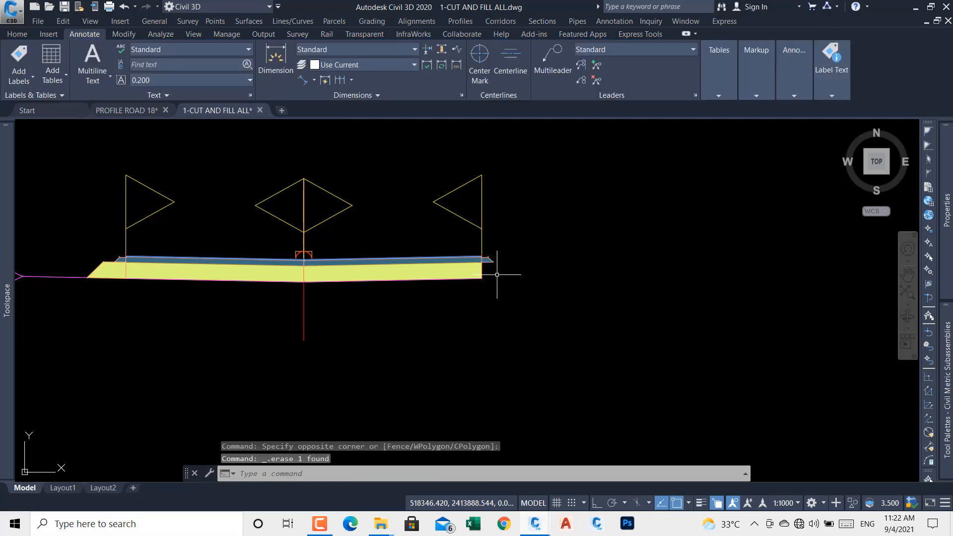
scroll(497, 278, "up", 5)
left_click(509, 184)
left_click(474, 233)
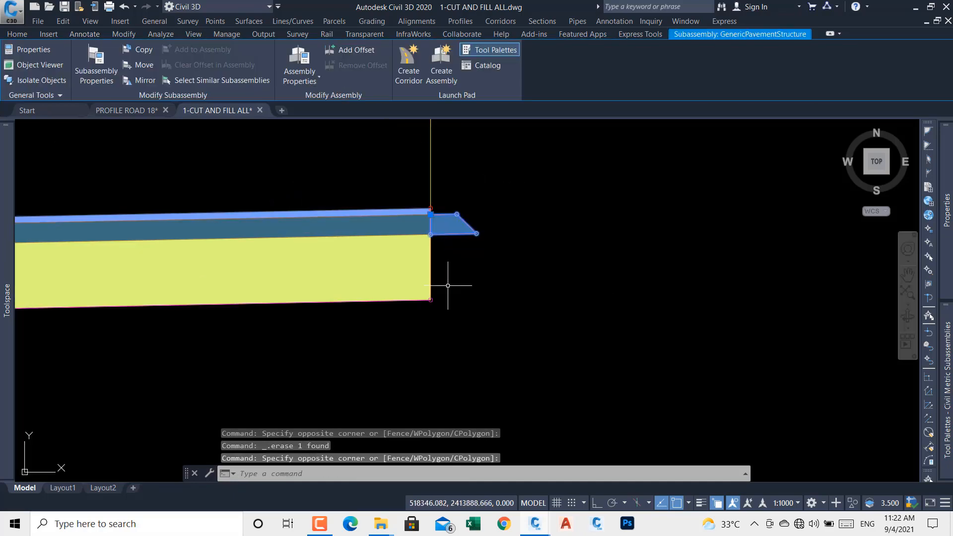
key("Delete")
Step: Try twice to delete the left half of the assembly with a crossing selection, and undo each deletion
scroll(563, 266, "down", 2)
scroll(564, 266, "down", 5)
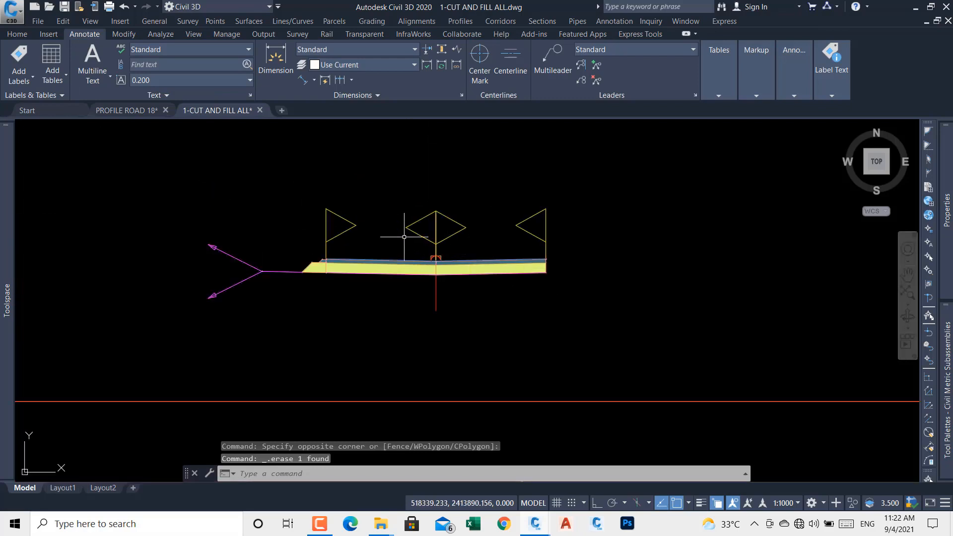
left_click(377, 188)
left_click(209, 350)
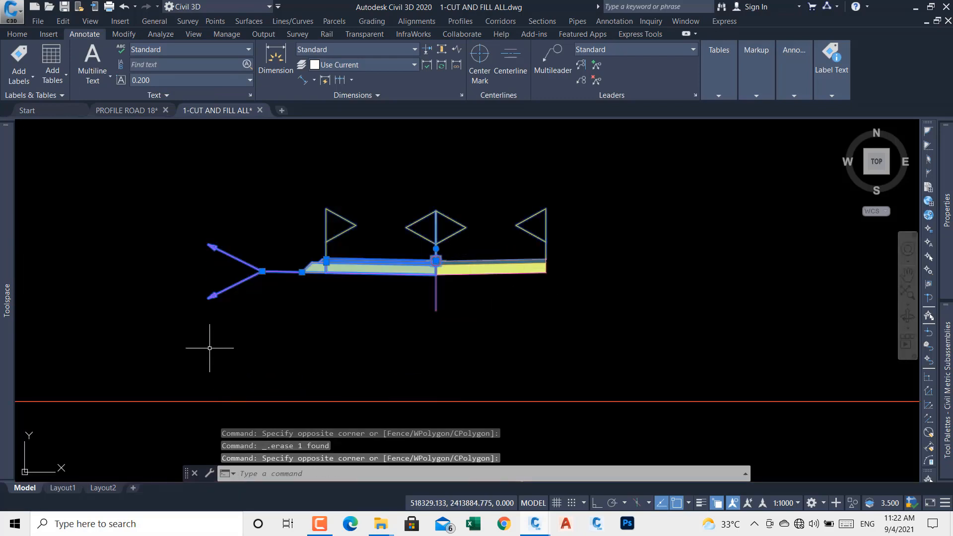
key("Return")
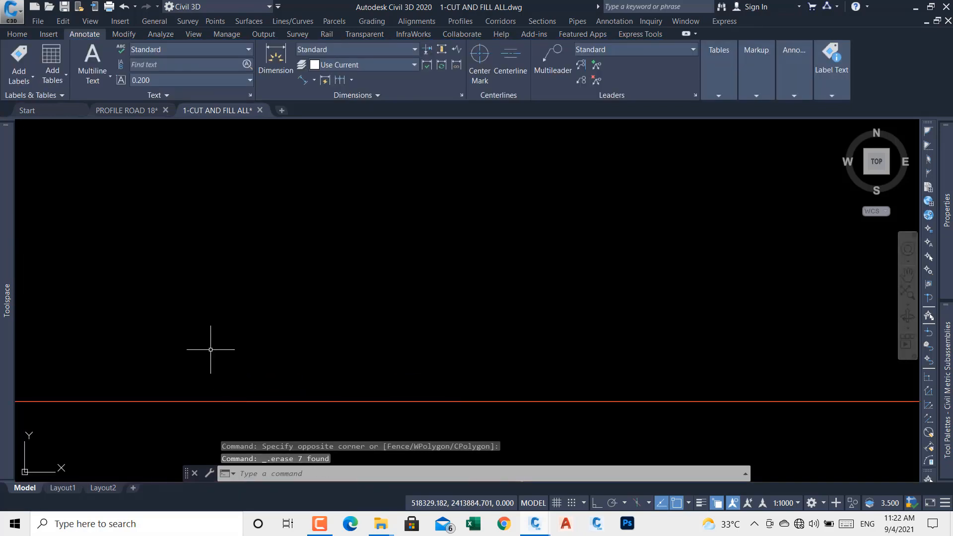
key("ctrl+z")
left_click(363, 244)
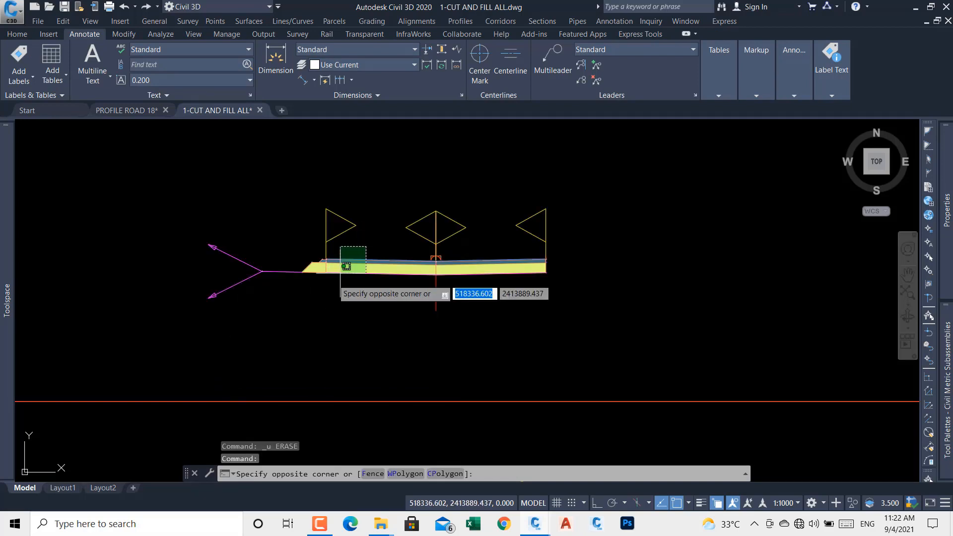
left_click(271, 313)
key("Delete")
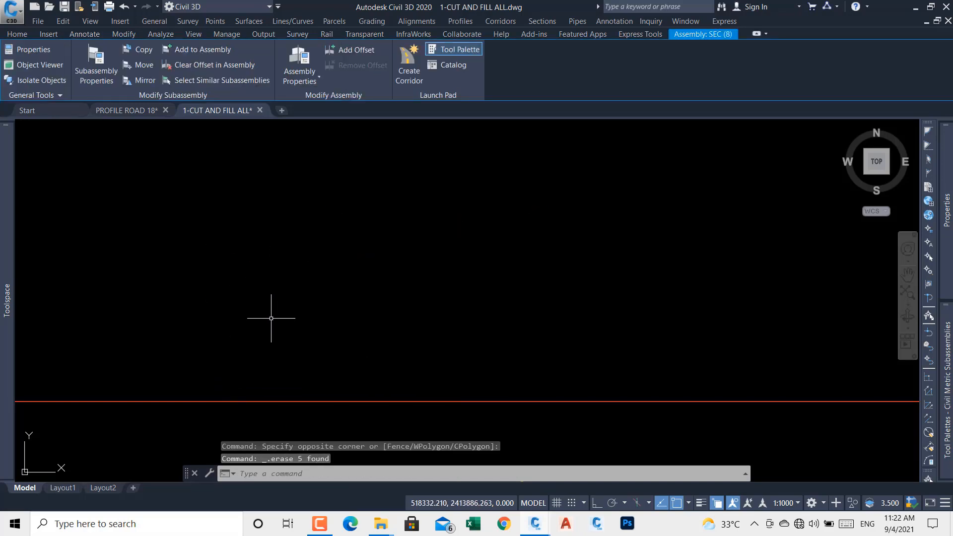
key("ctrl+z")
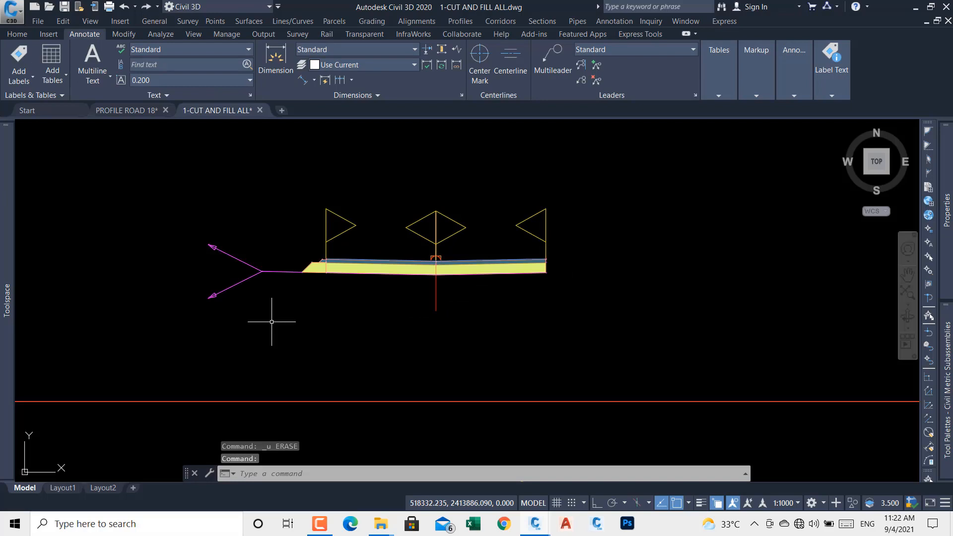
Step: Delete the left lane and all remaining edge, link and daylight subassemblies on the assembly's left side
left_click(379, 260)
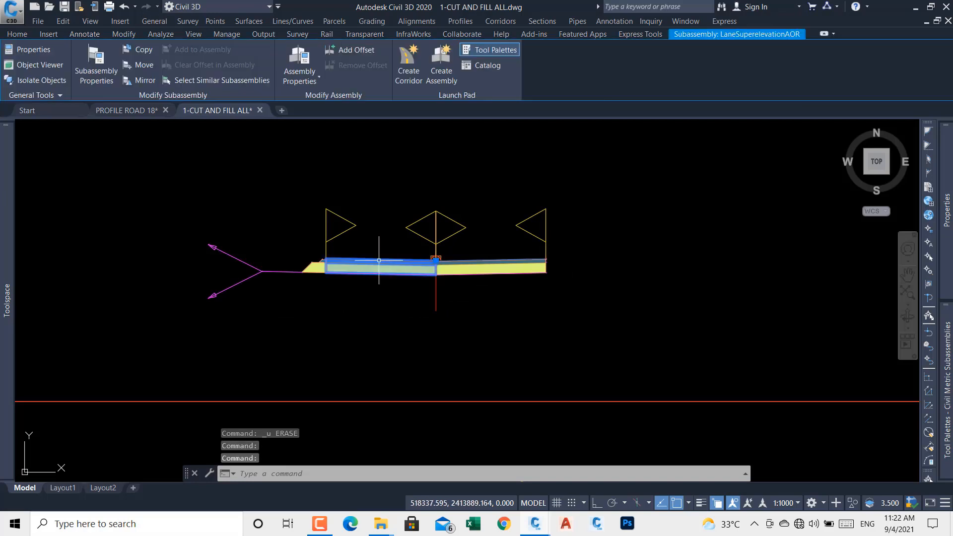
key("Delete")
left_click(362, 241)
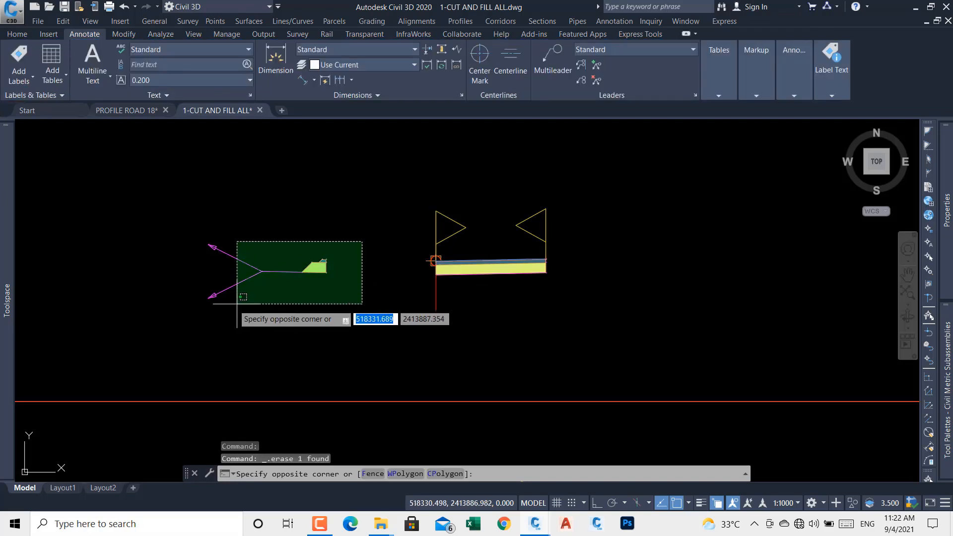
left_click(219, 308)
key("Delete")
Step: Inspect the properties of the SEC (8) assembly without changes and clear the selection
scroll(494, 257, "up", 4)
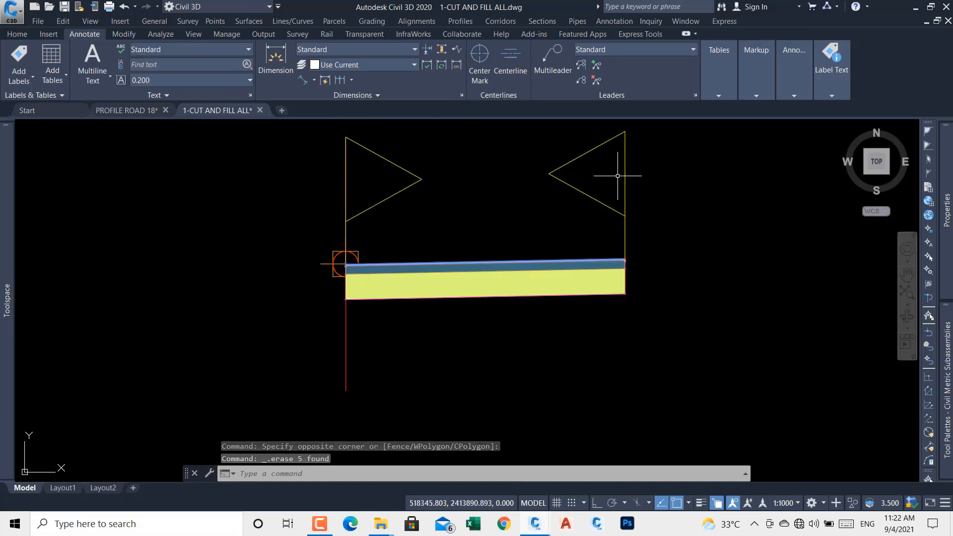
left_click(625, 217)
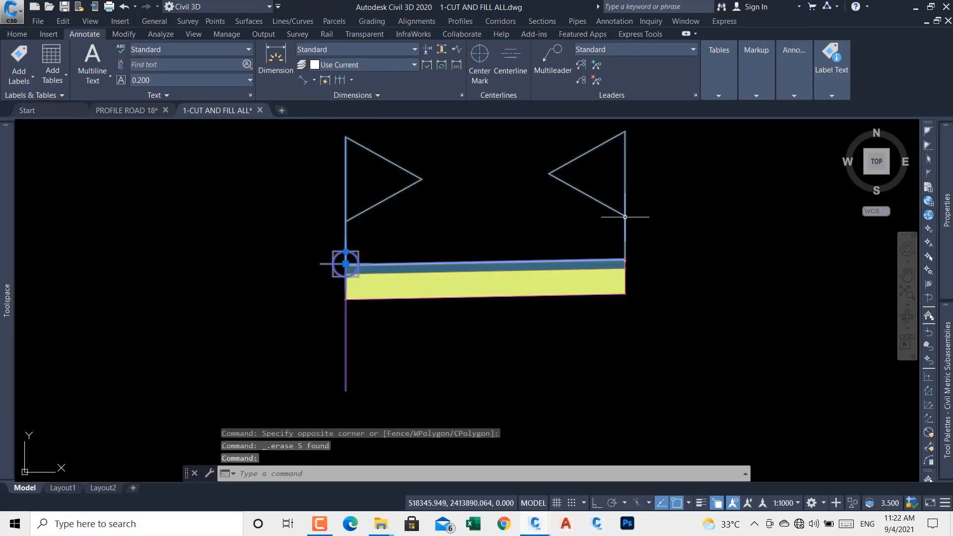
right_click(663, 224)
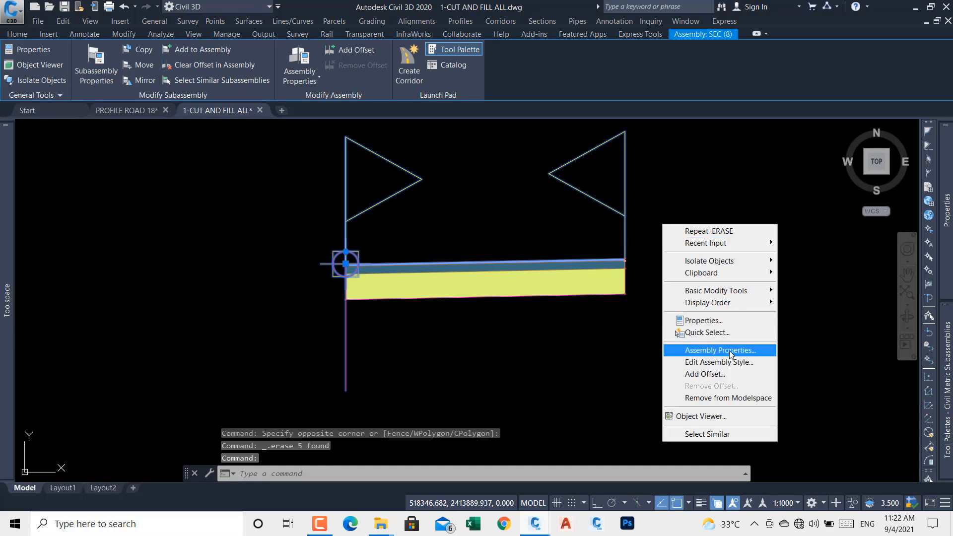
left_click(720, 351)
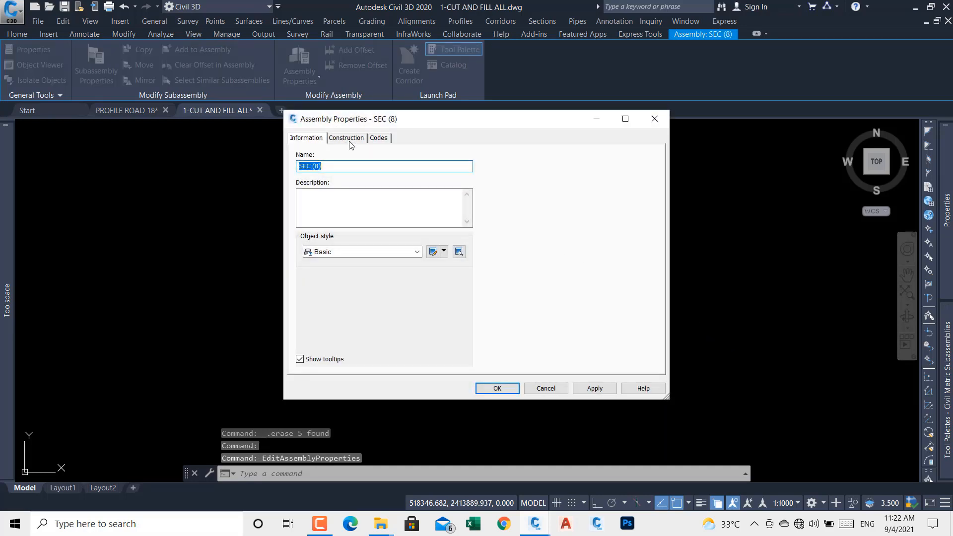
left_click(656, 119)
mouse_move(944, 226)
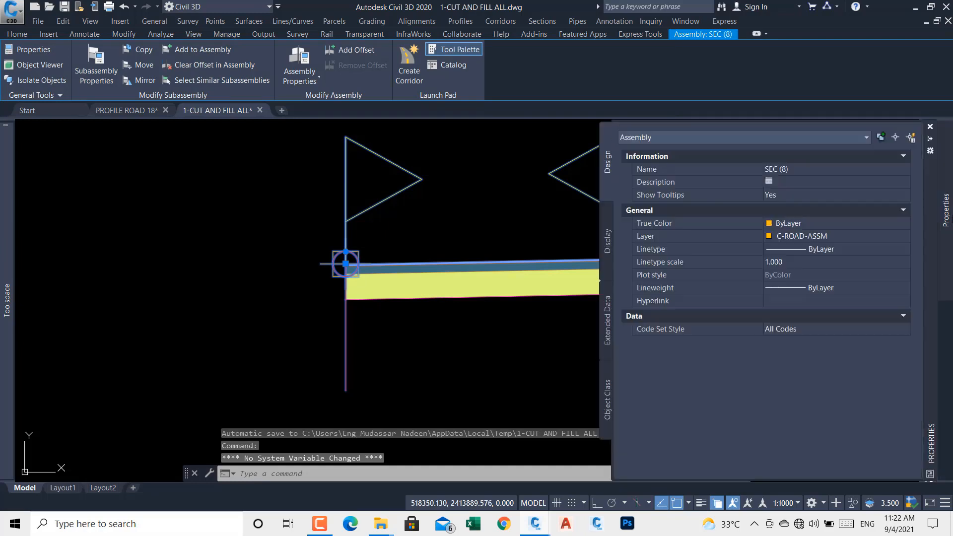
key("Escape")
Step: Set Potential Pivot to No for the right LaneSuperelevationAOR subassembly and clear the selection
left_click(491, 267)
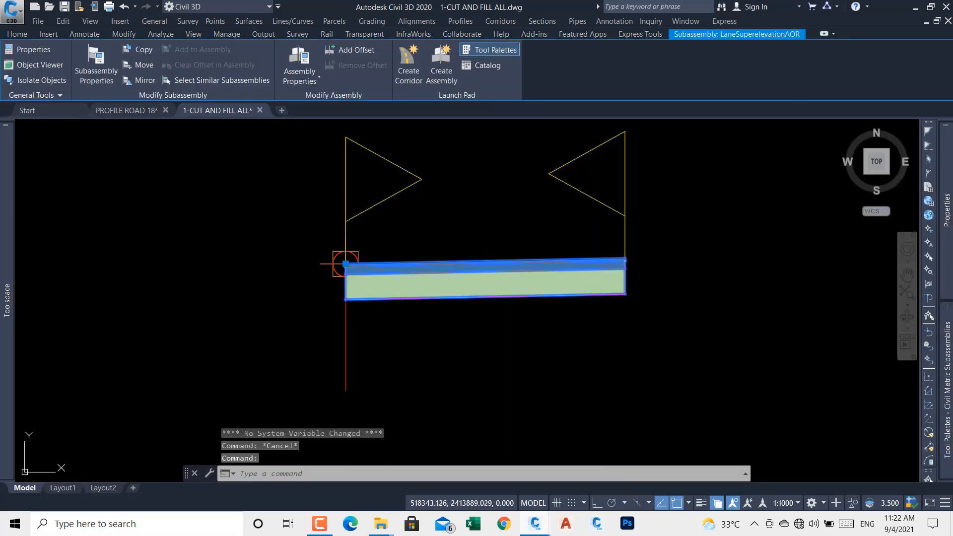
mouse_move(948, 297)
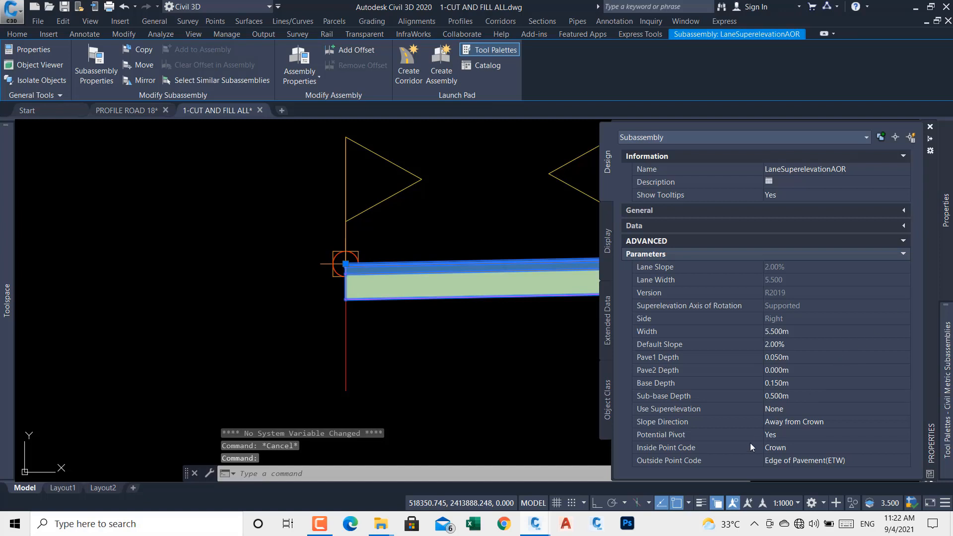
left_click(788, 431)
left_click(788, 430)
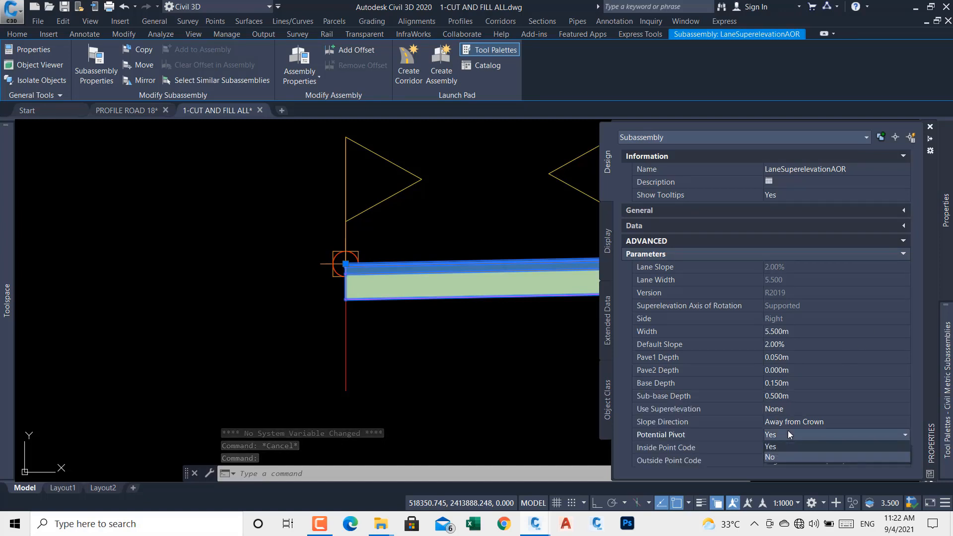
left_click(777, 457)
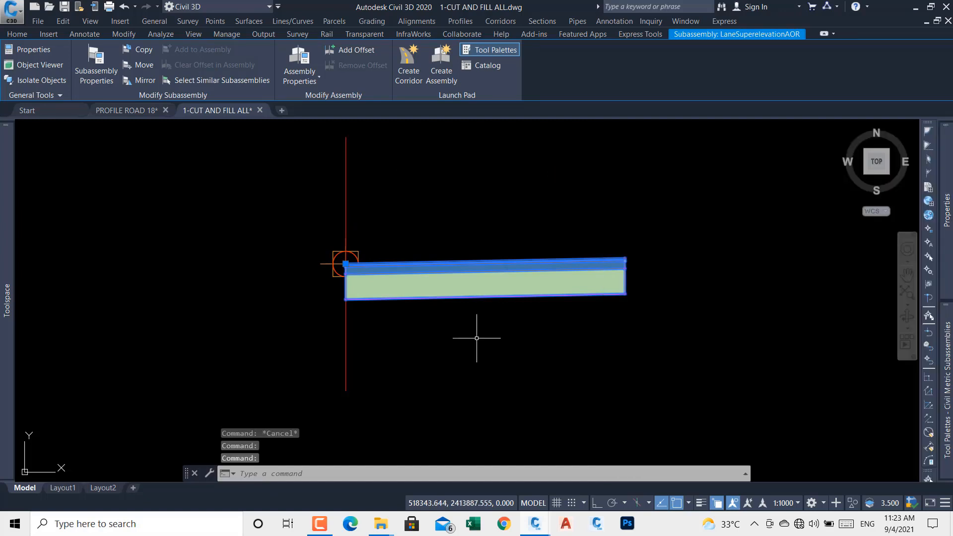
key("Escape")
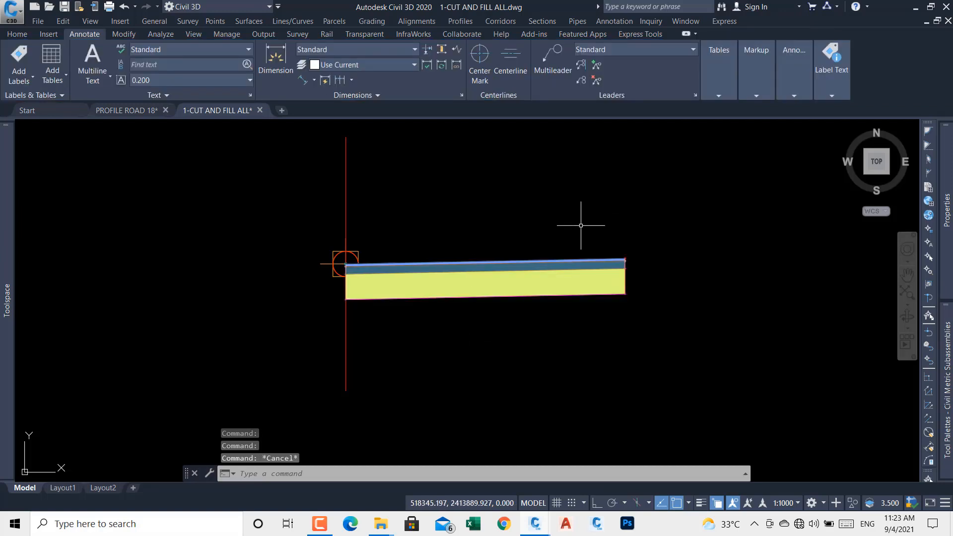
Step: Set the Sub-base Depth of the right LaneSuperelevationAOR subassembly to 0.3 m
scroll(509, 274, "up", 4)
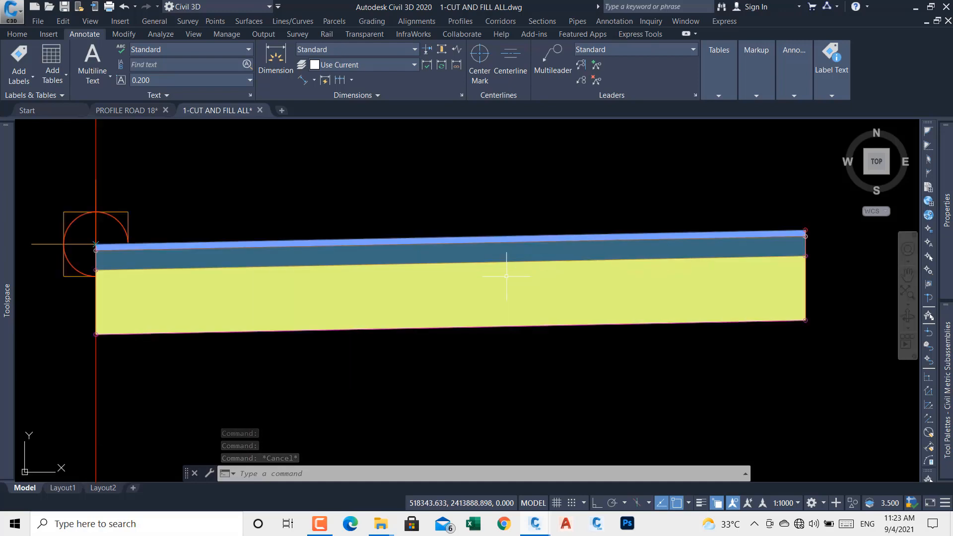
left_click(504, 236)
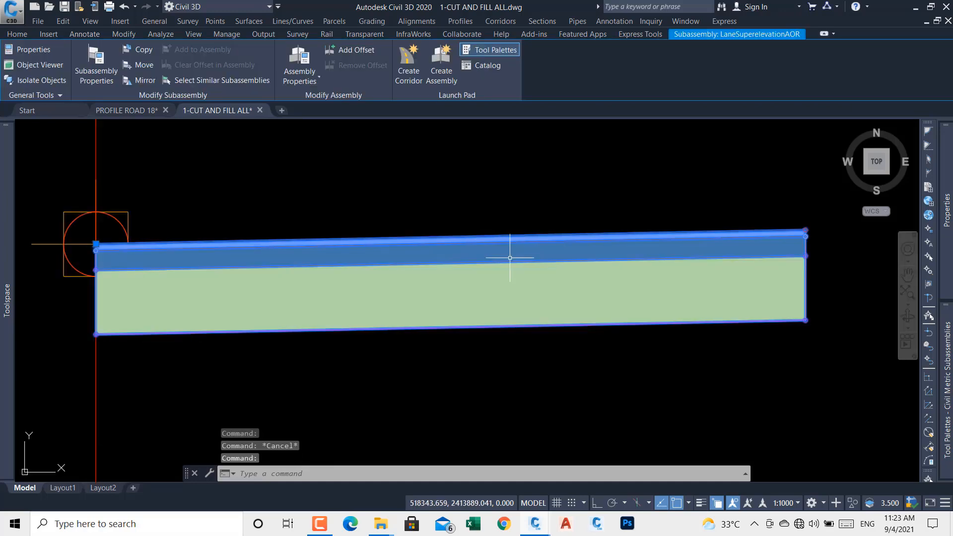
mouse_move(946, 283)
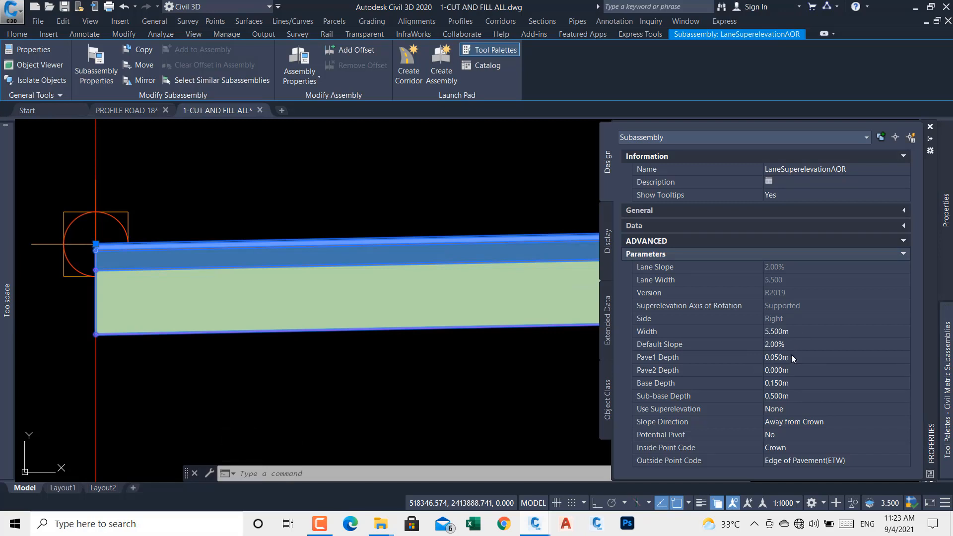
left_click(794, 368)
left_click(795, 384)
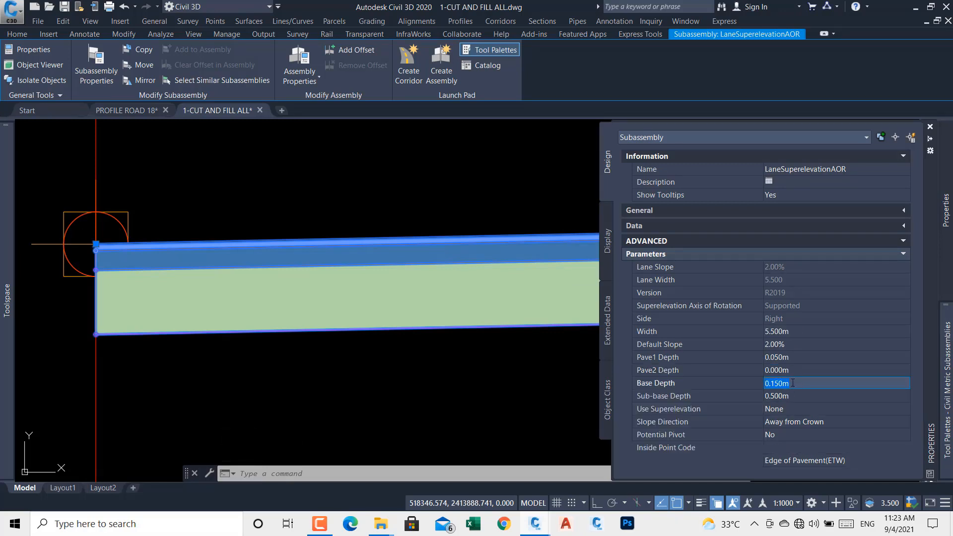
left_click(799, 397)
type("0.3")
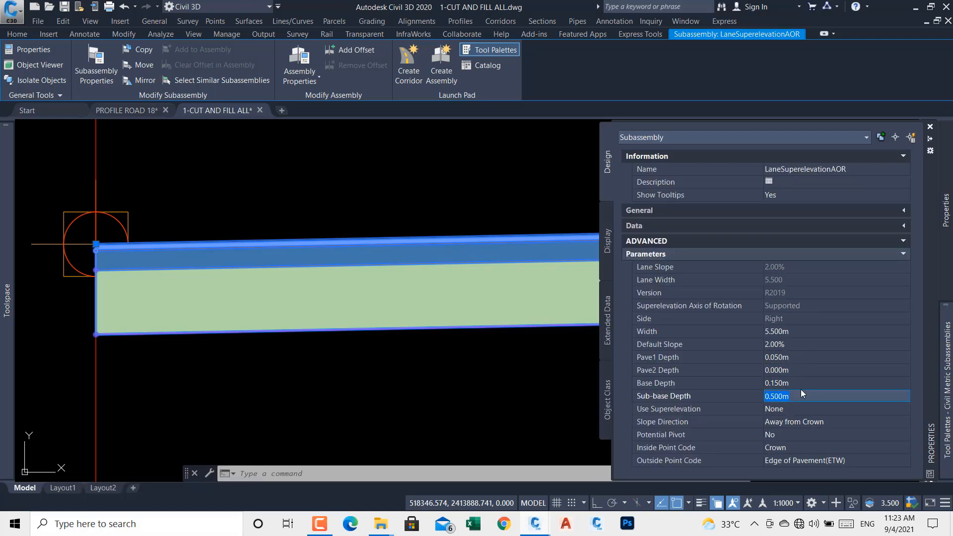
key("Tab")
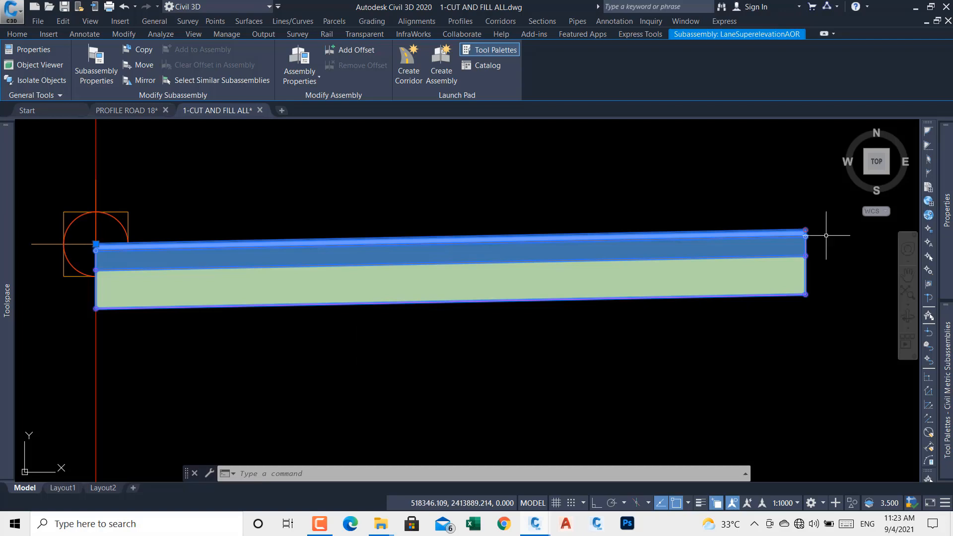
Step: Open the right lane's Subassembly Properties and review its input and output parameters
mouse_move(947, 213)
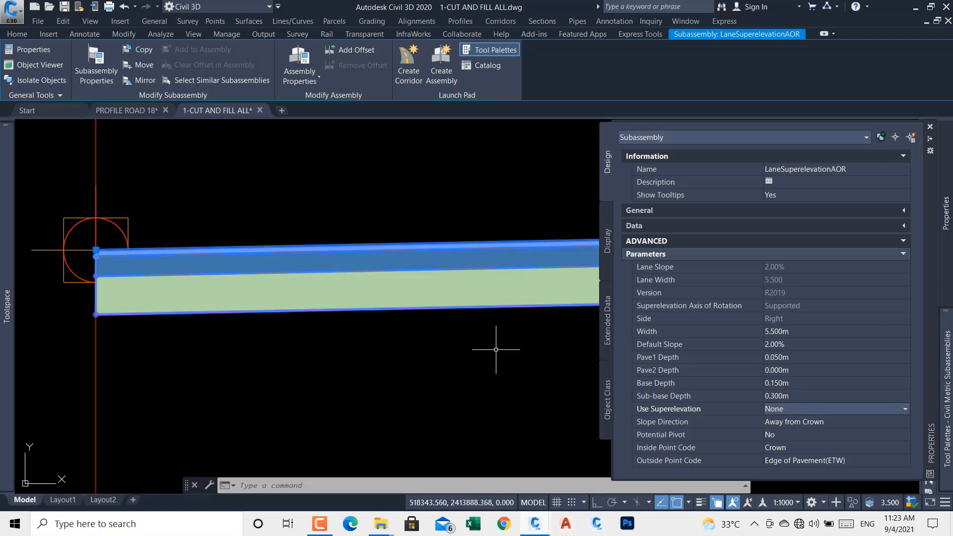
right_click(475, 247)
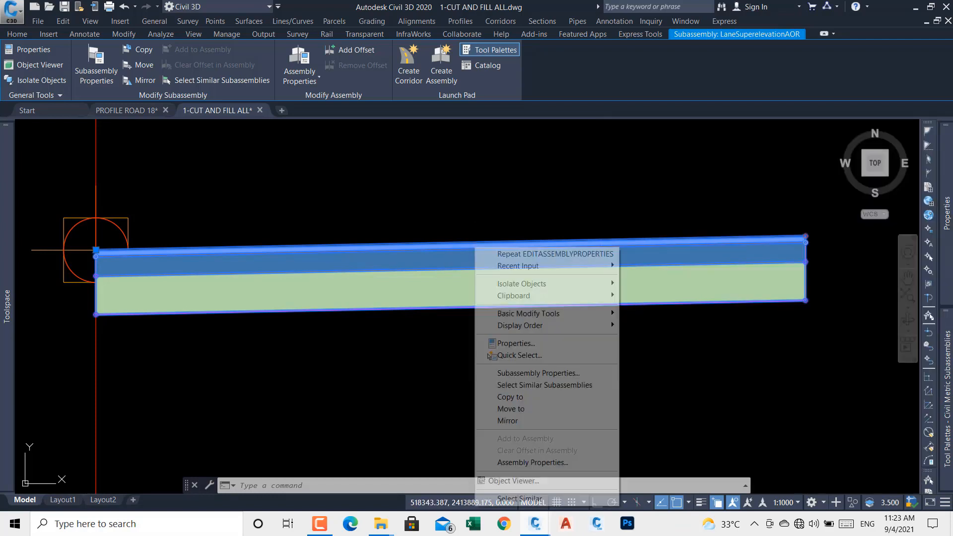
left_click(568, 378)
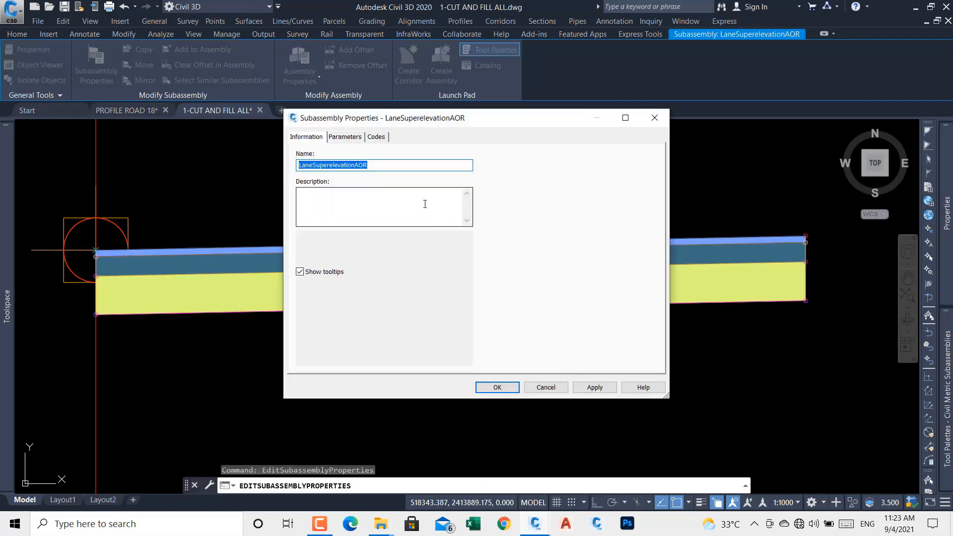
left_click(357, 141)
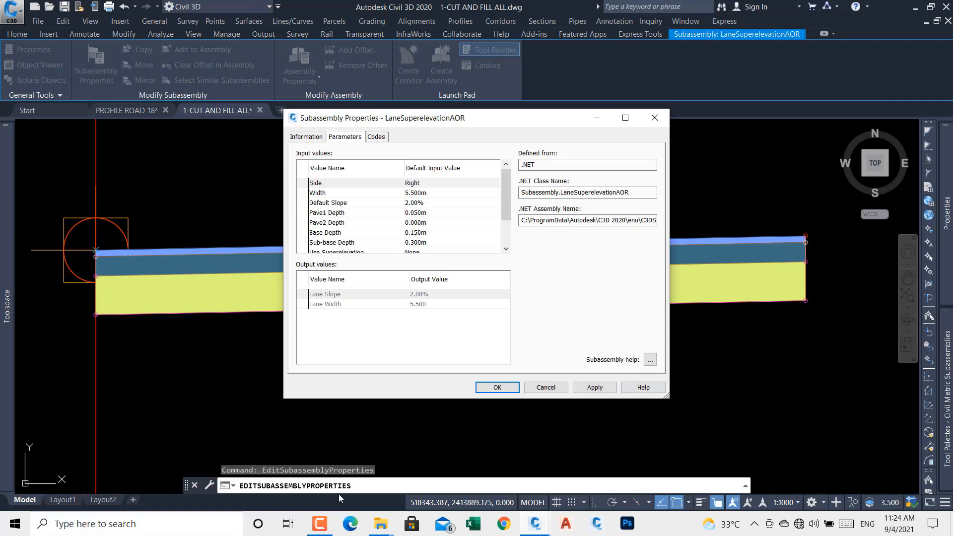
left_click(324, 530)
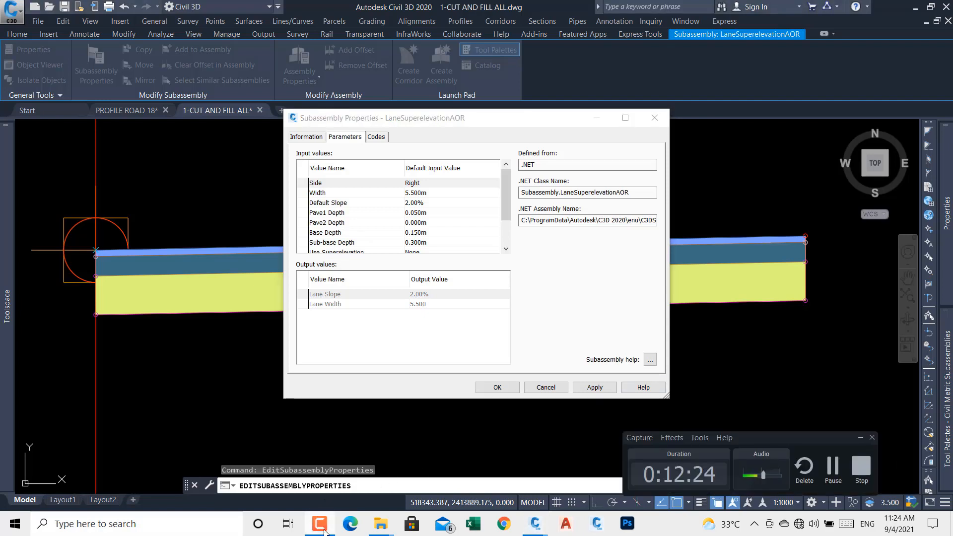
left_click(324, 530)
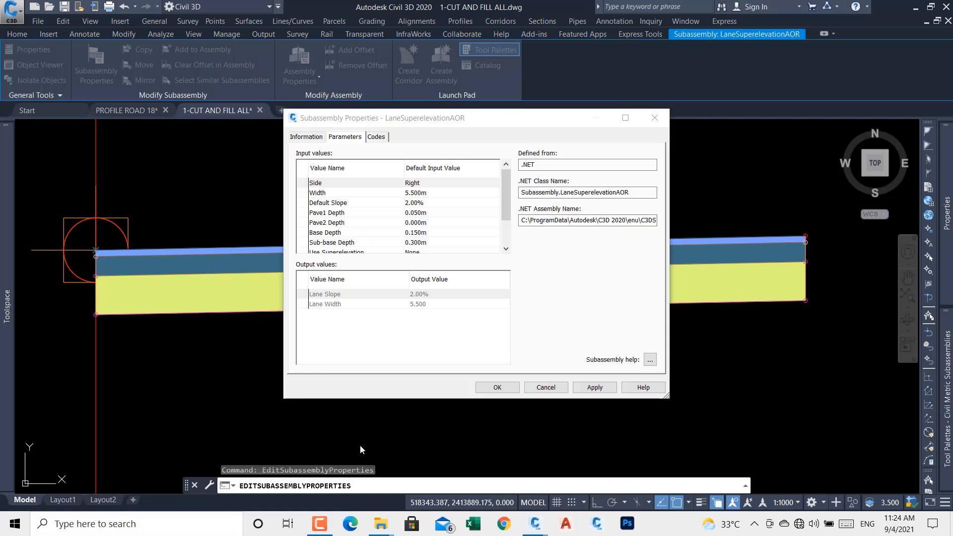
Step: View the LaneSuperelevationAOR help page at full size, minimize it, and close the Subassembly Properties without changes
left_click(650, 360)
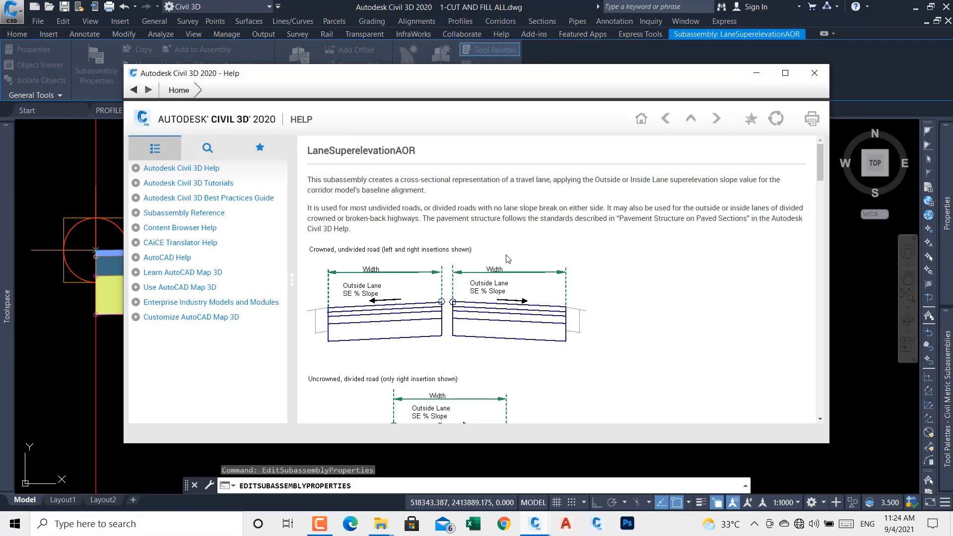
left_click(787, 74)
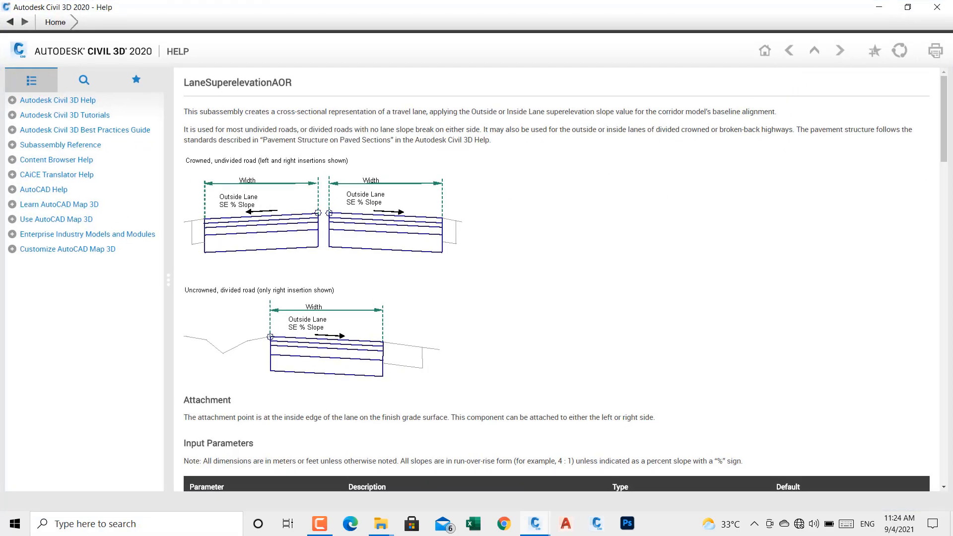
left_click(880, 7)
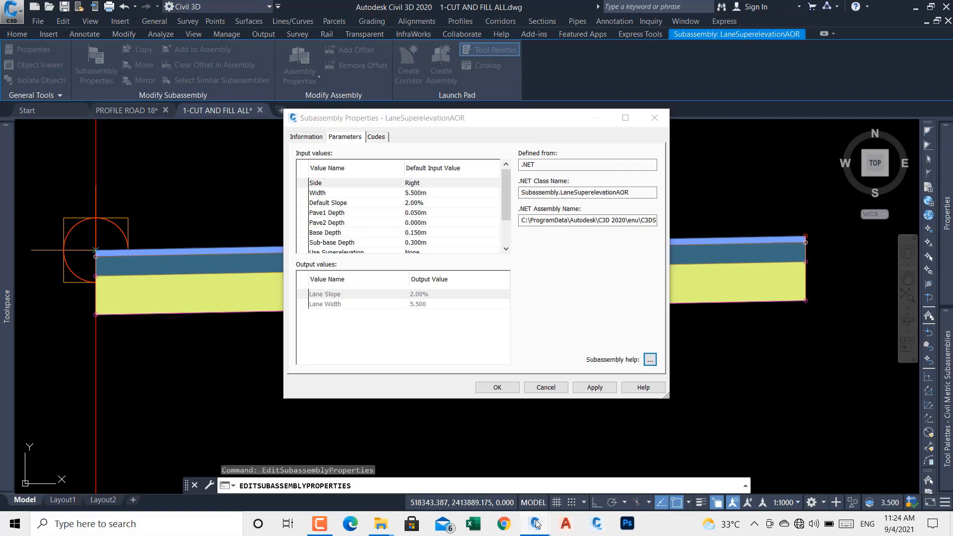
mouse_move(538, 524)
left_click(630, 478)
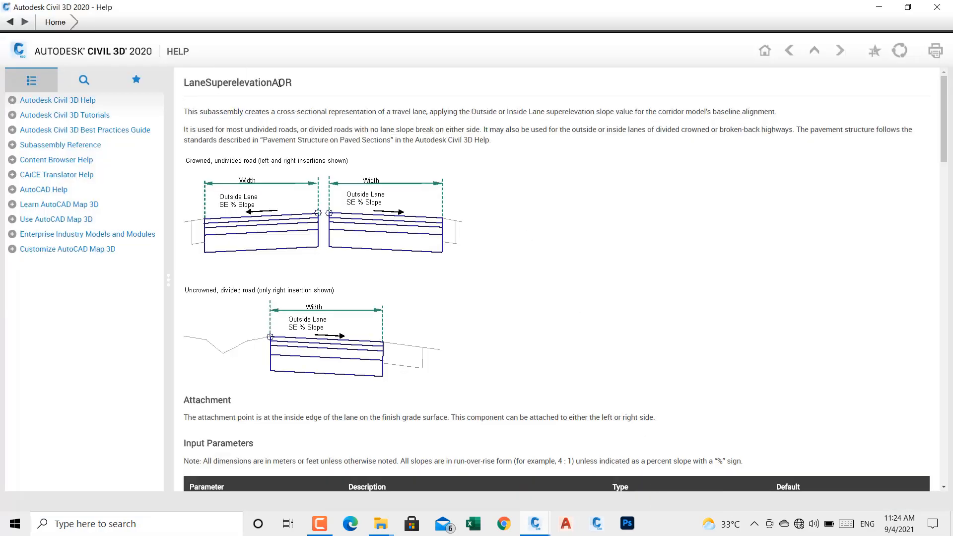
left_click(879, 7)
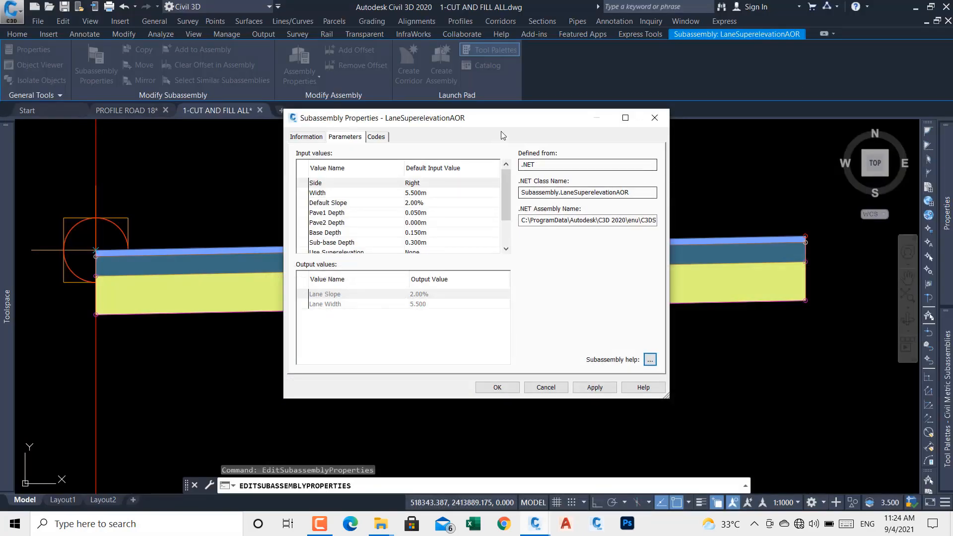
left_click(655, 117)
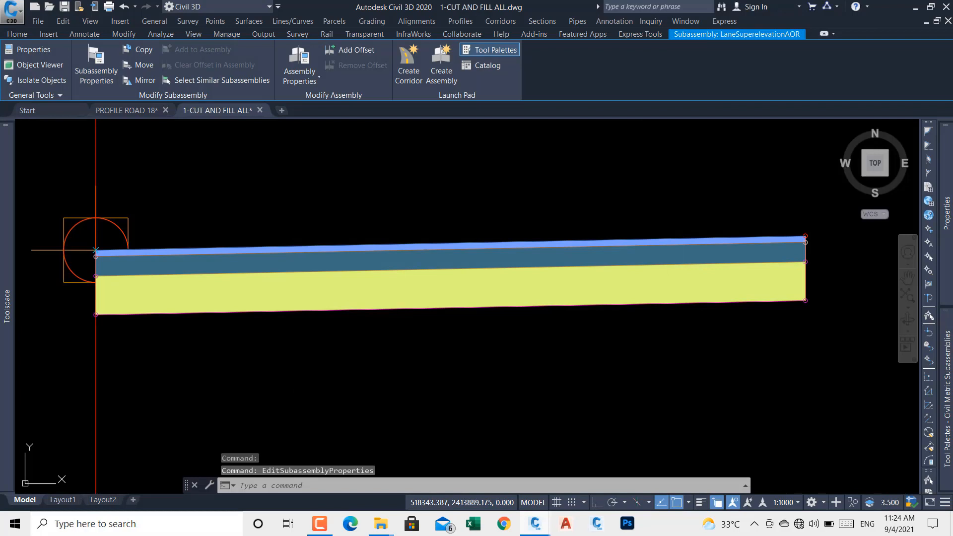
Step: Select the right lane with a crossing window and show the Lanes group of the Civil Metric Subassemblies palette
left_click(560, 196)
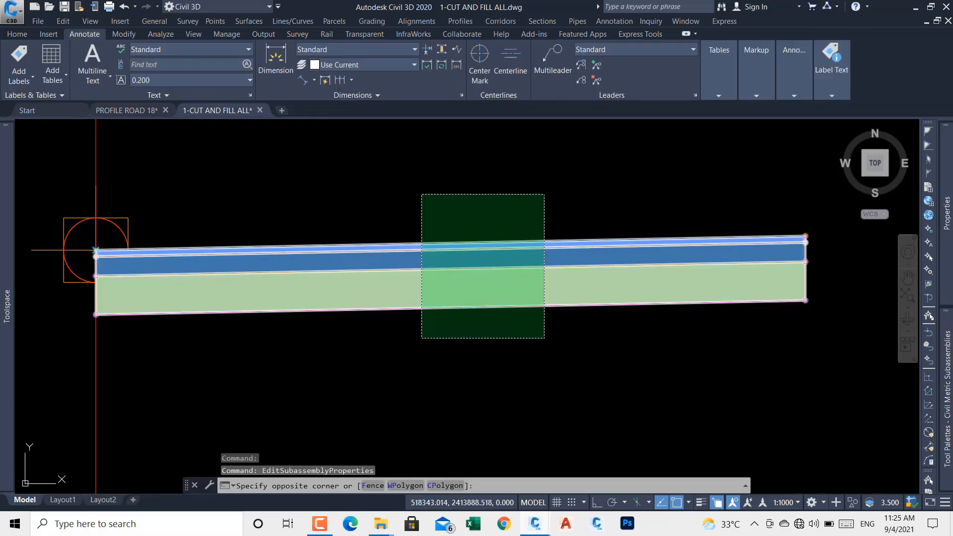
left_click(426, 334)
mouse_move(944, 187)
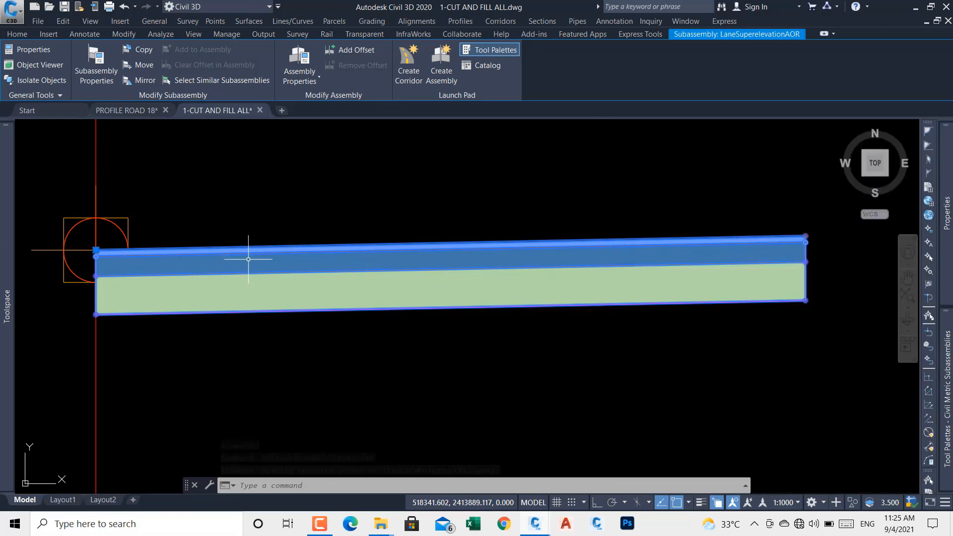
mouse_move(947, 392)
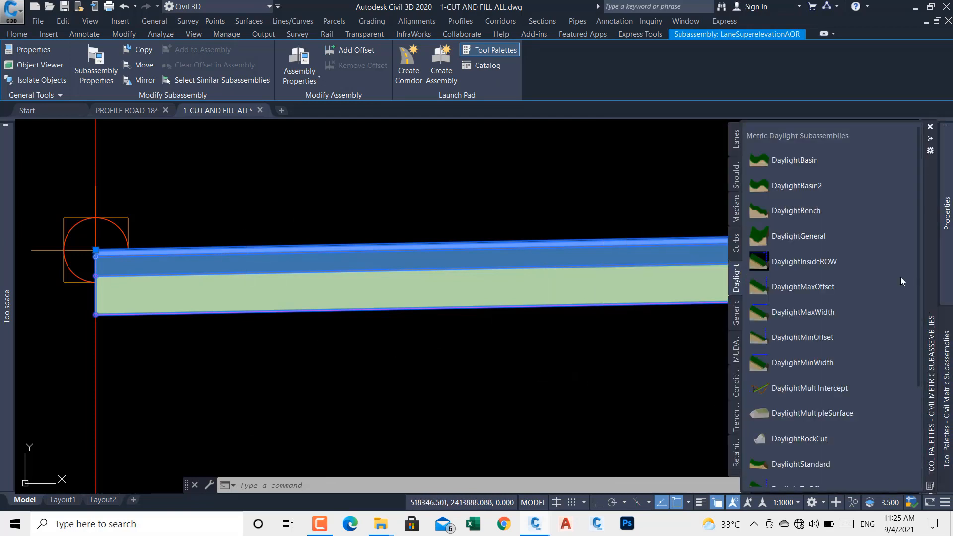
left_click(731, 140)
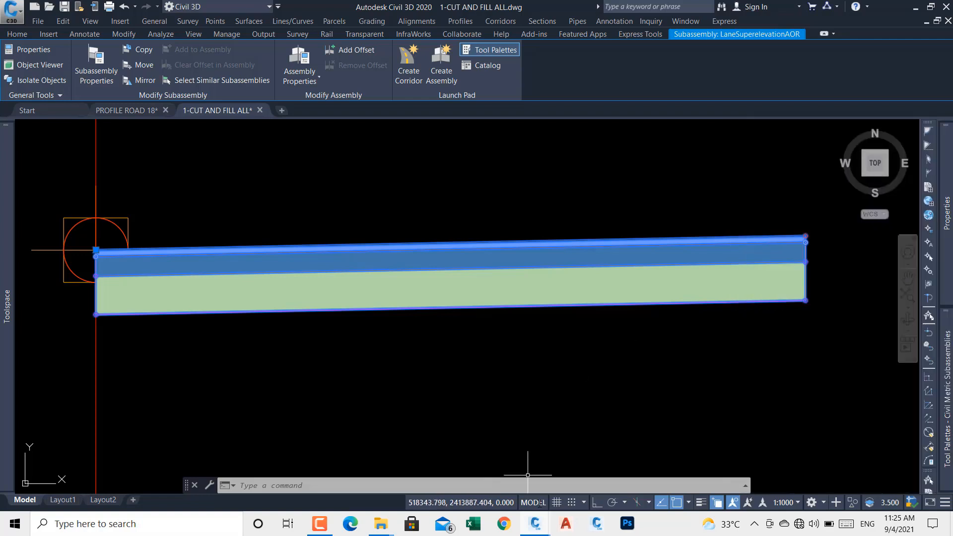
Step: Read the LaneSuperelevationAOR help page from the lane diagrams through the input parameters and code table to the coding diagram
mouse_move(542, 522)
left_click(653, 491)
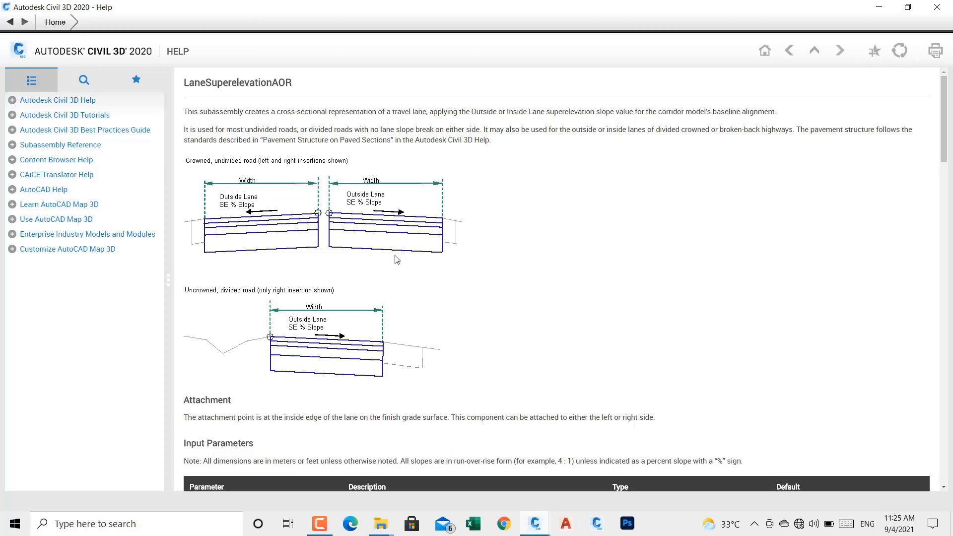
scroll(320, 312, "down", 3)
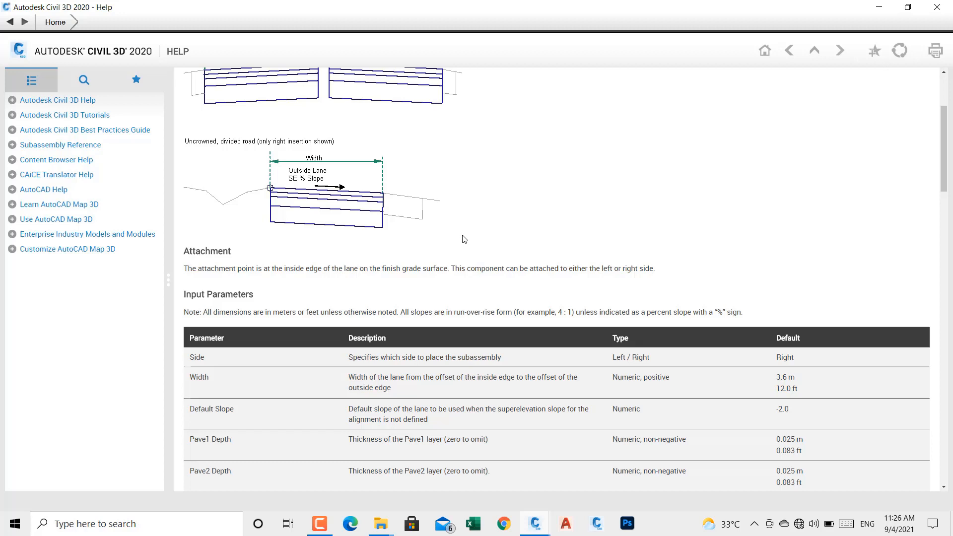
scroll(464, 239, "down", 2)
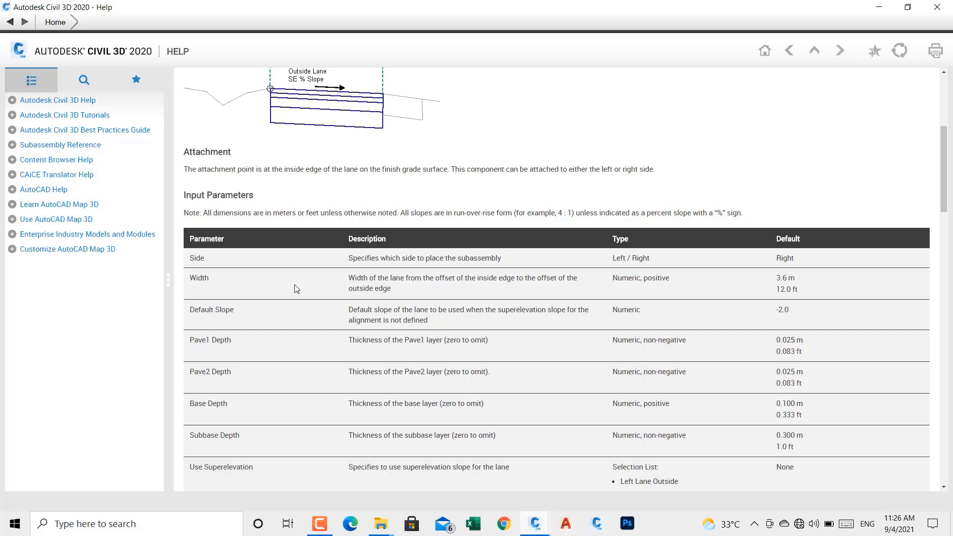
scroll(297, 289, "down", 2)
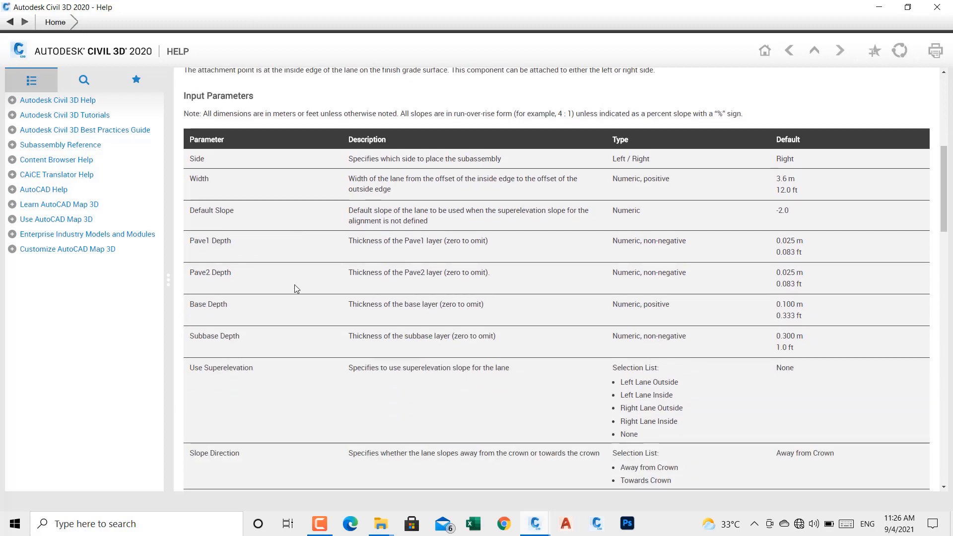
scroll(504, 283, "down", 6)
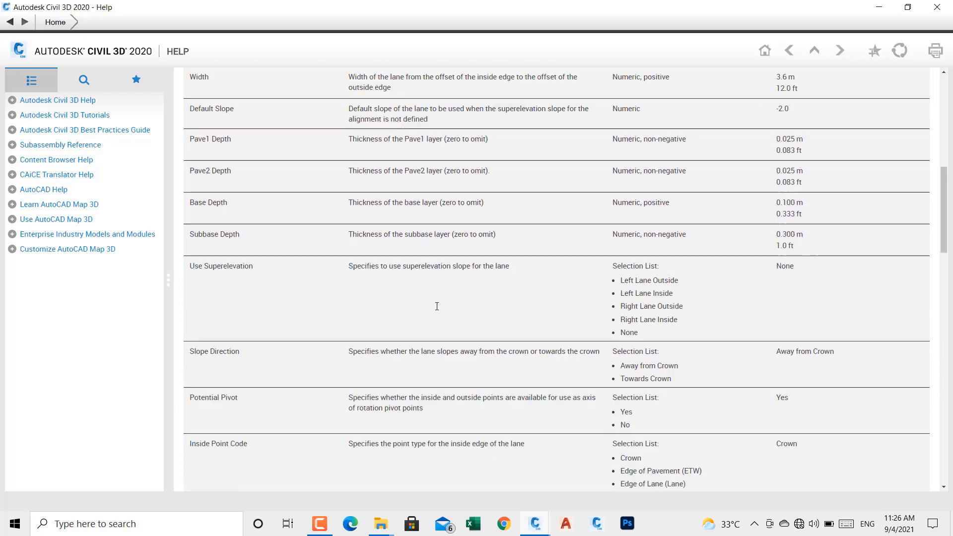
scroll(197, 250, "down", 3)
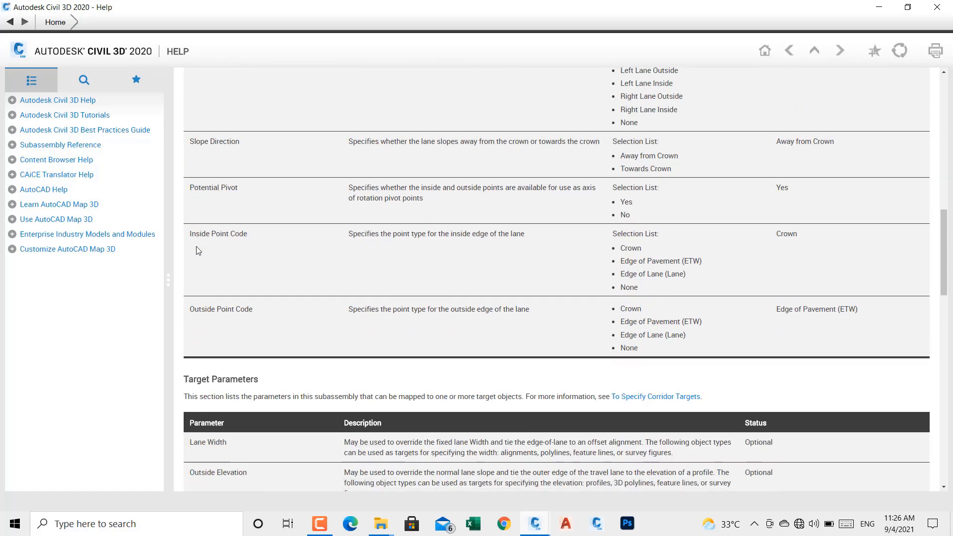
scroll(214, 281, "down", 10)
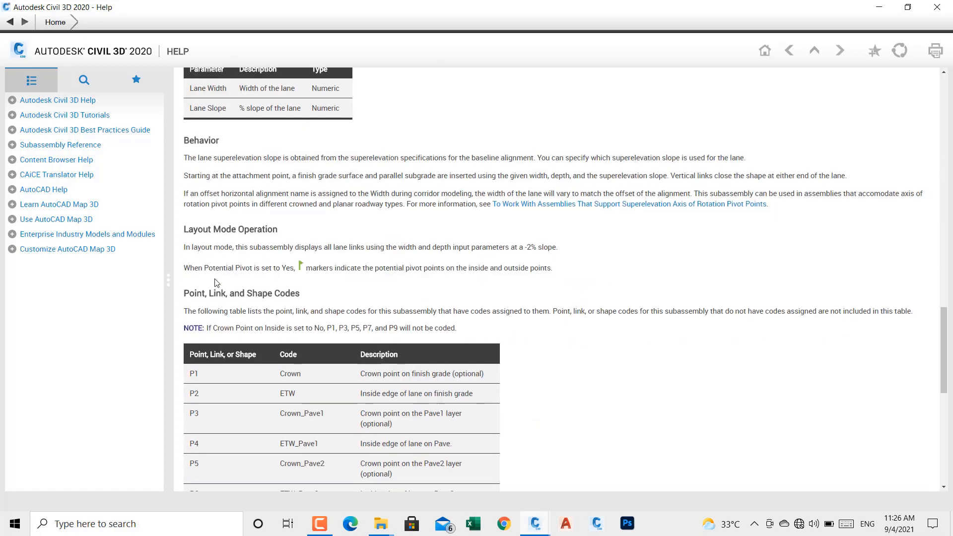
scroll(216, 283, "down", 1)
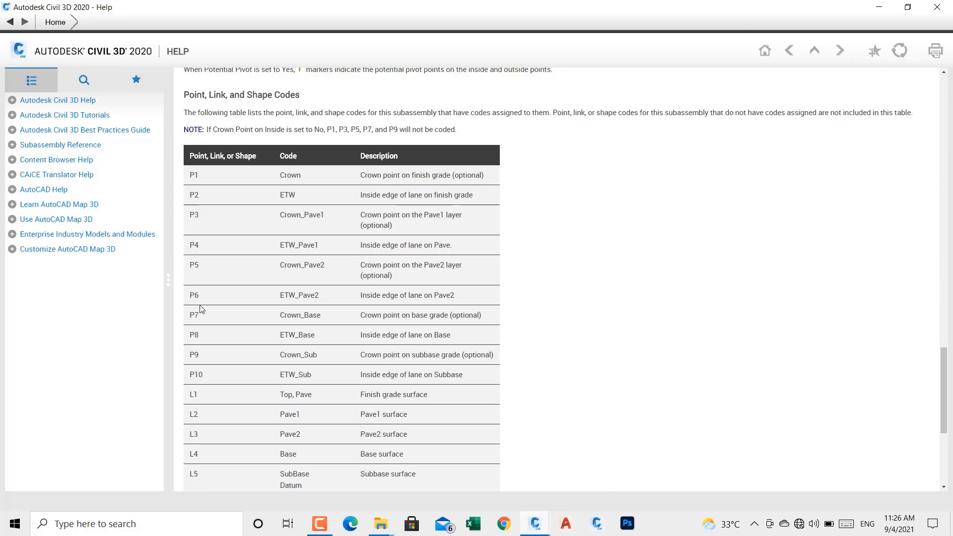
scroll(201, 308, "down", 1)
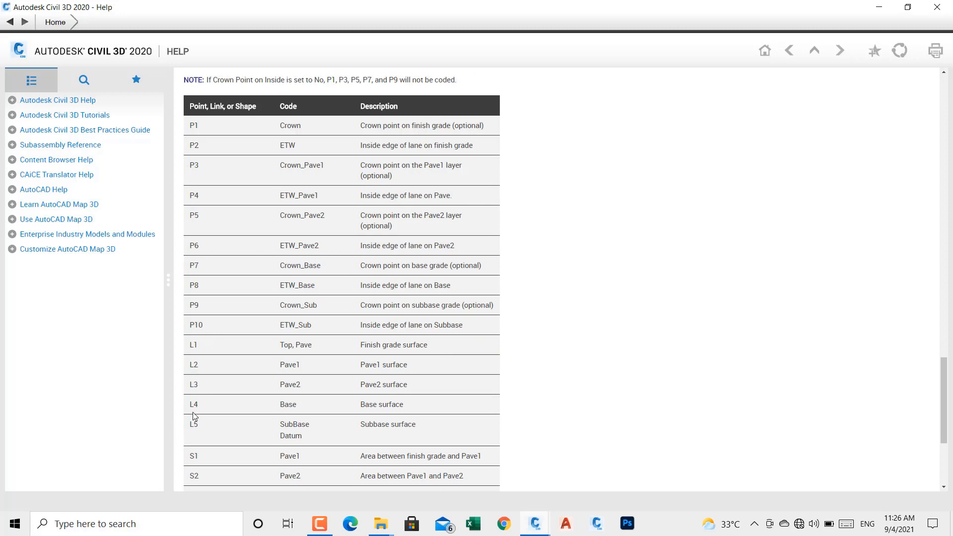
scroll(201, 427, "down", 4)
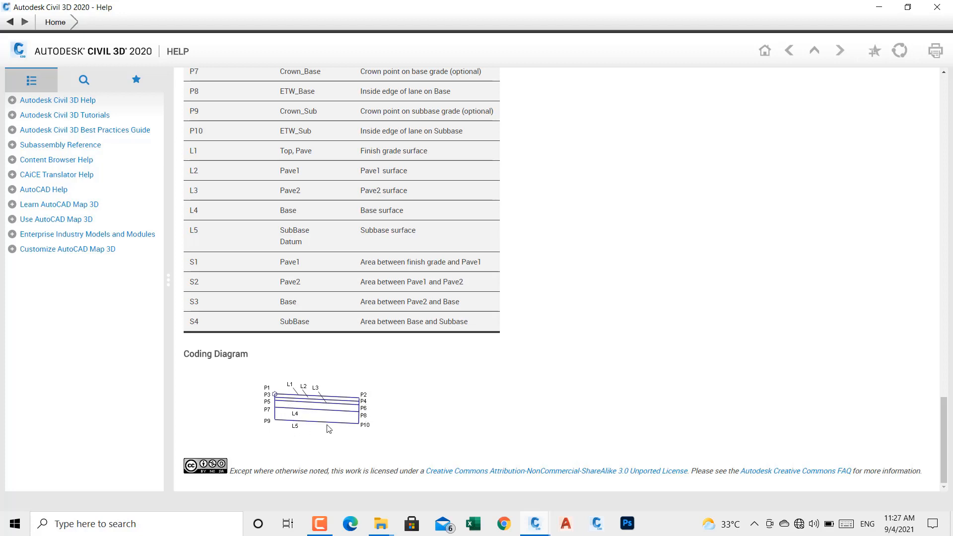
left_click(880, 8)
Step: Examine the lane's inside points at the assembly baseline up close and clear the selection
scroll(97, 226, "up", 3)
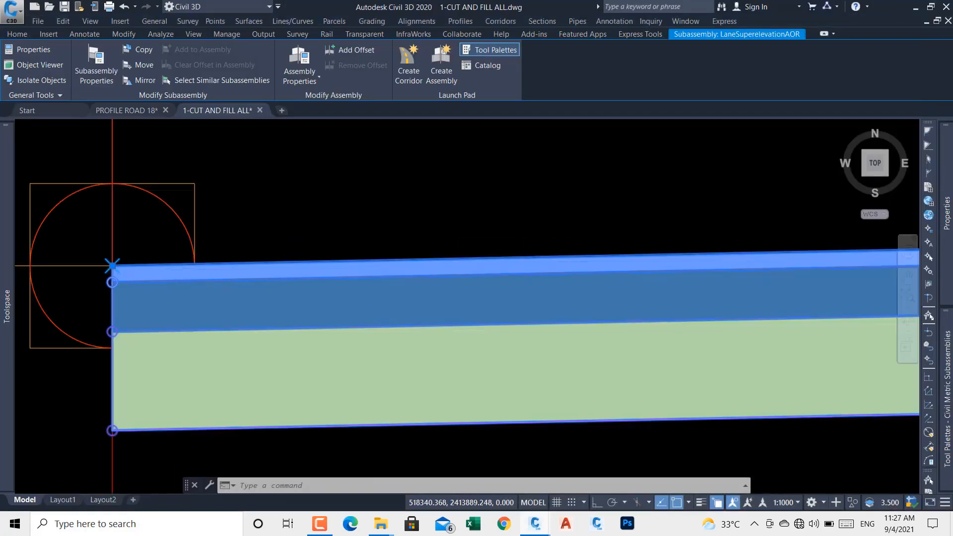
left_click(104, 269)
key("Escape")
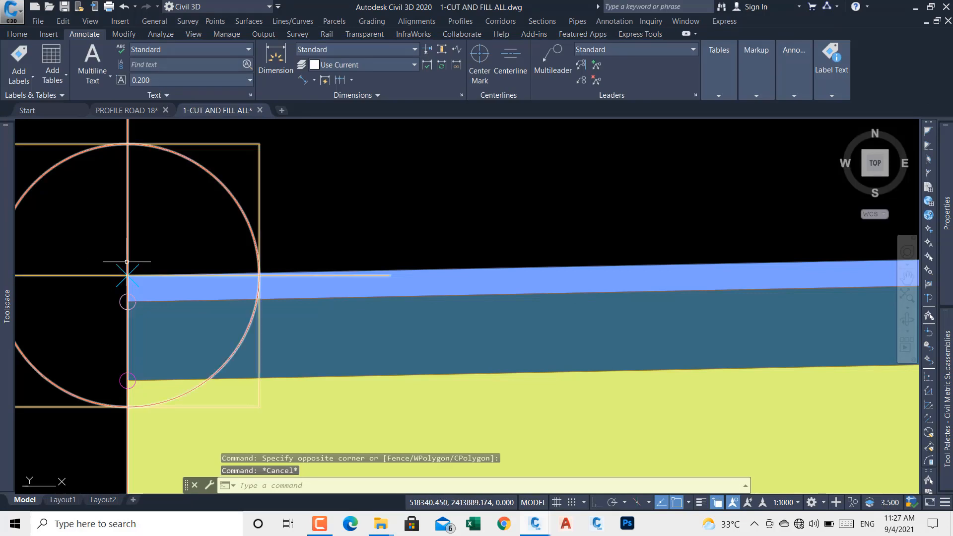
scroll(98, 259, "down", 6)
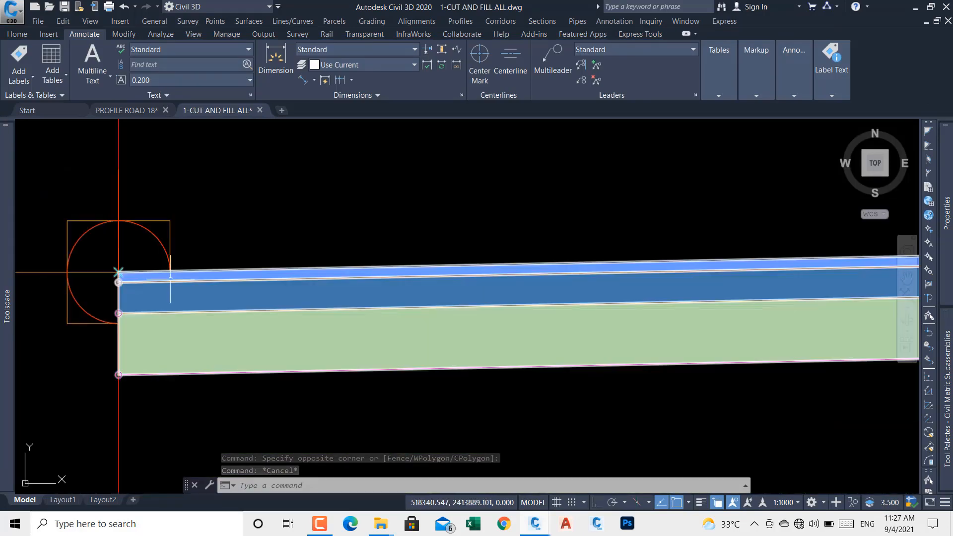
Step: Compare the lane's inside points at the assembly baseline with its outside edge points and read the top outside point's code
scroll(656, 264, "up", 8)
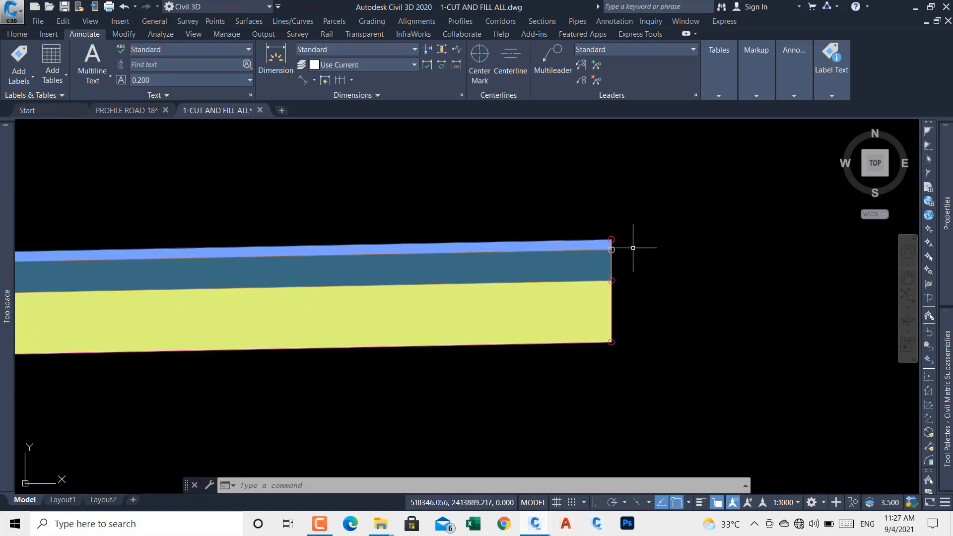
scroll(593, 226, "down", 10)
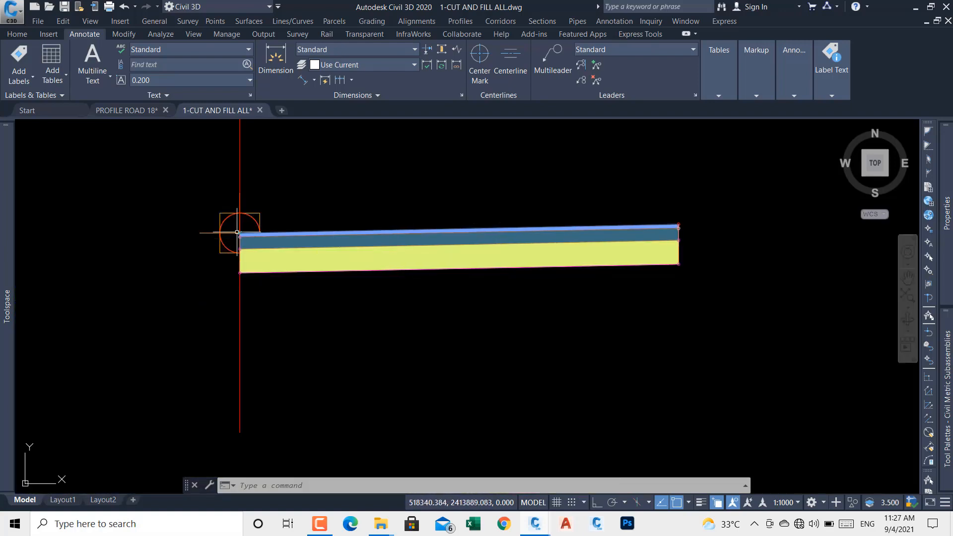
scroll(237, 224, "up", 12)
scroll(246, 274, "down", 6)
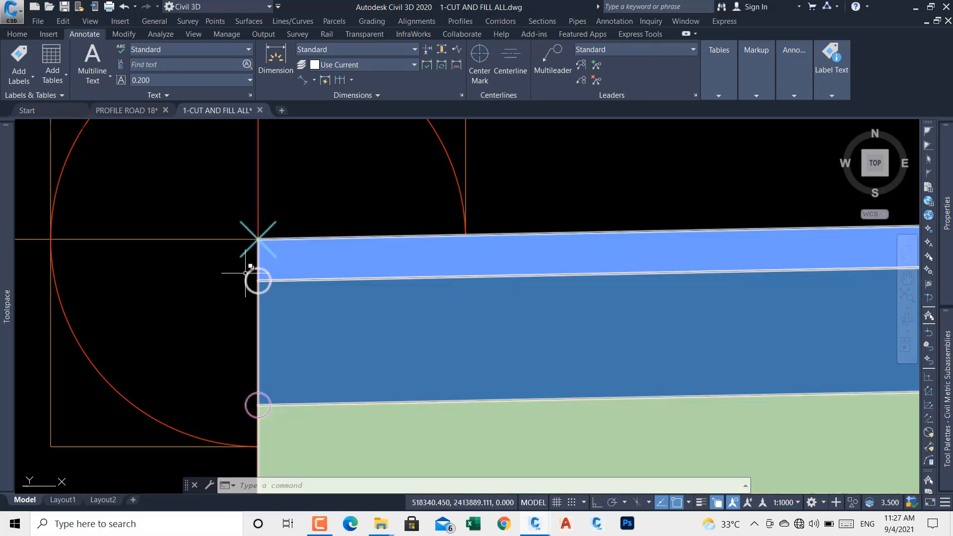
middle_click_drag(724, 255, 438, 211)
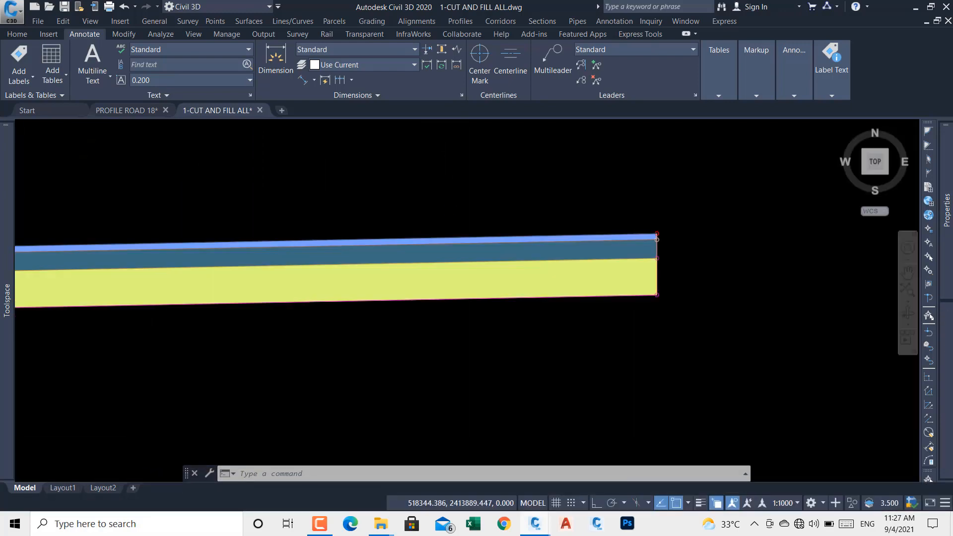
scroll(660, 246, "up", 2)
scroll(649, 228, "down", 6)
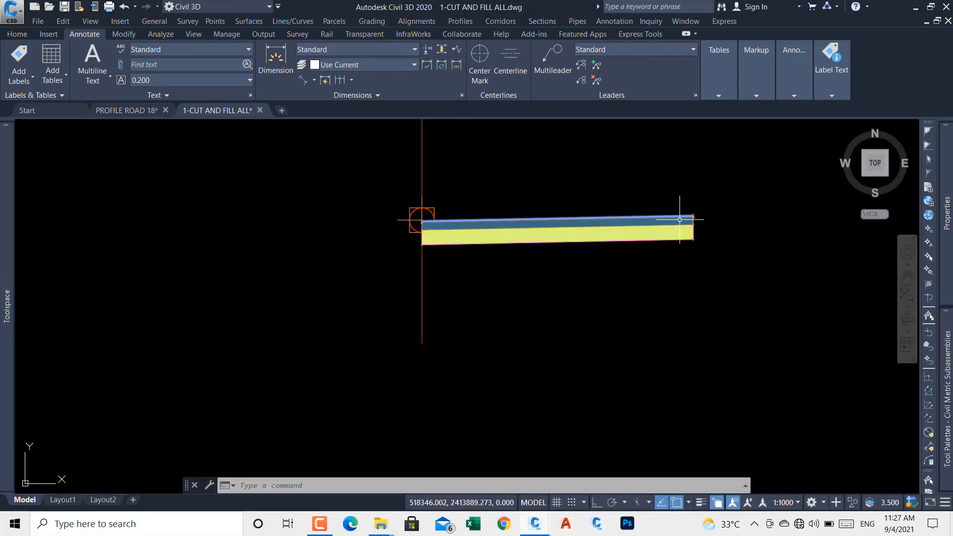
scroll(416, 244, "up", 2)
scroll(416, 244, "up", 2)
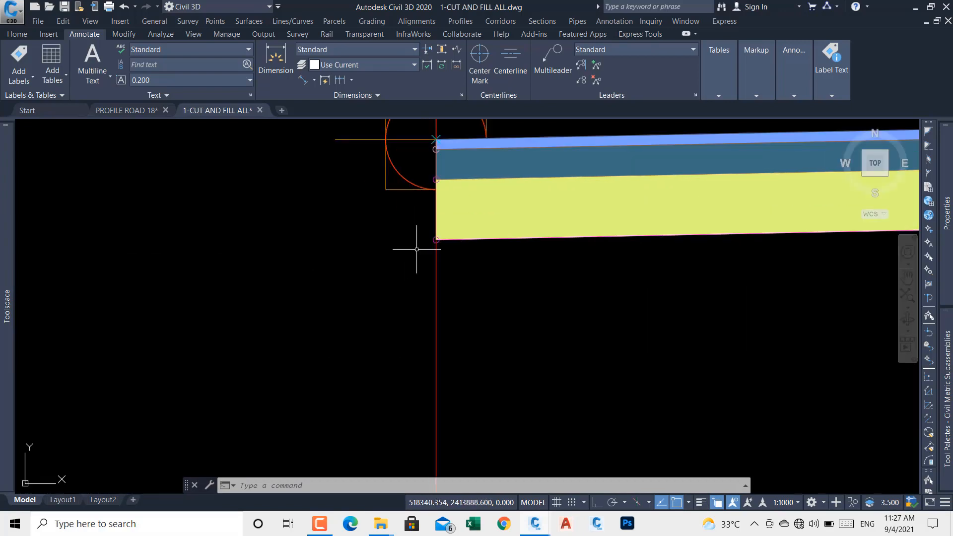
scroll(404, 251, "down", 4)
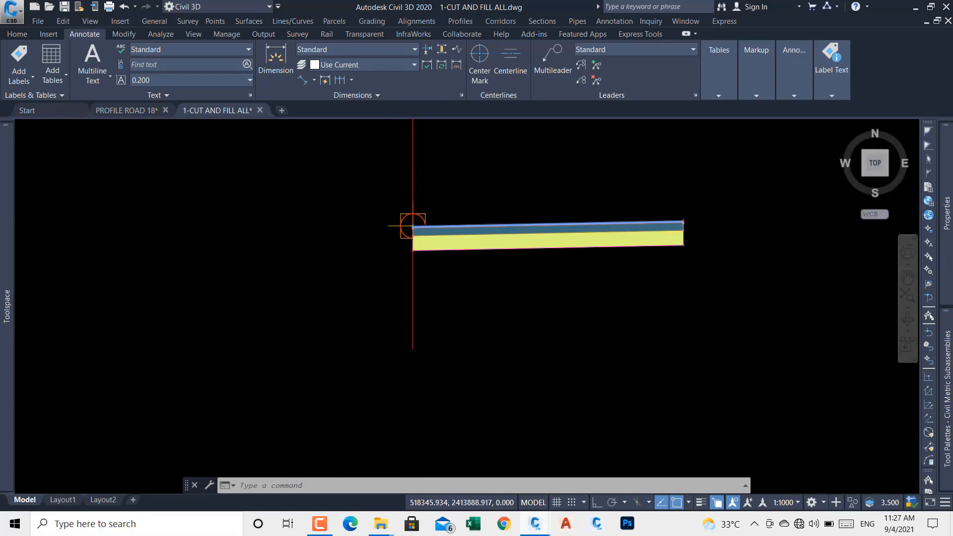
scroll(685, 240, "up", 5)
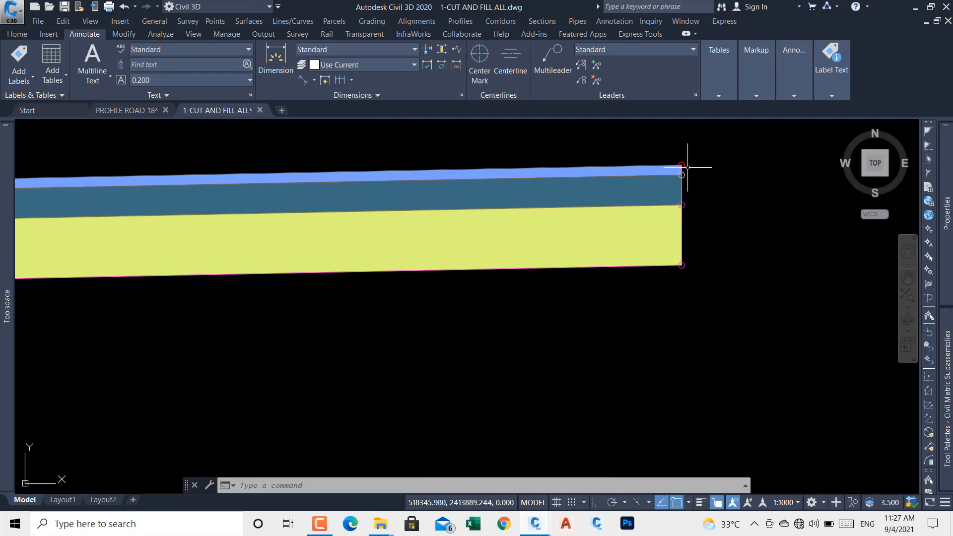
mouse_move(686, 164)
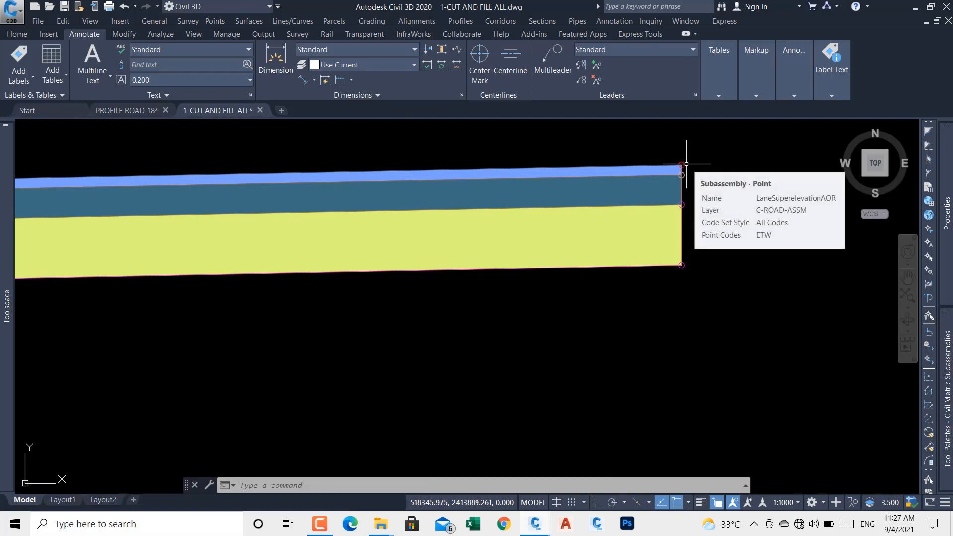
scroll(687, 164, "down", 2)
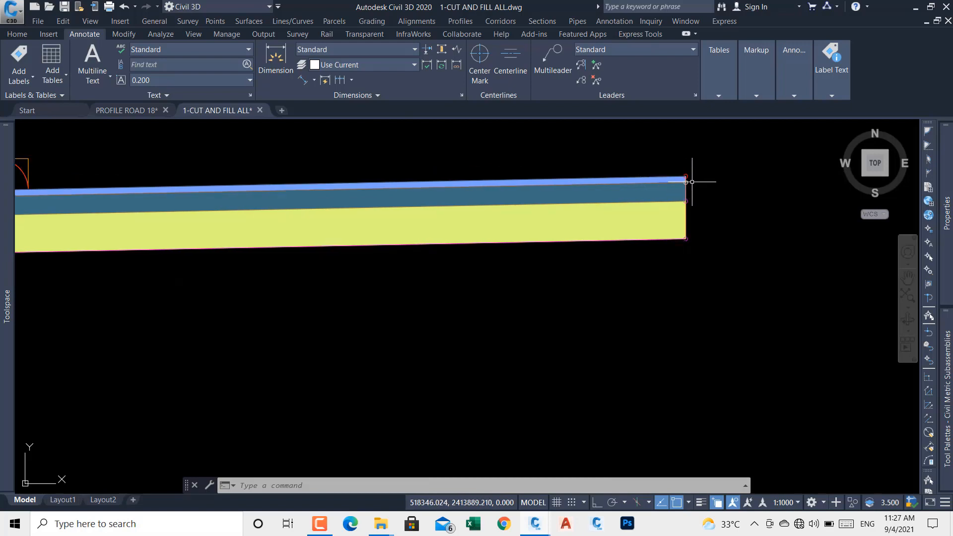
Step: Check the coding diagram on the LaneSuperelevationAOR help page and return to the drawing
left_click(649, 234)
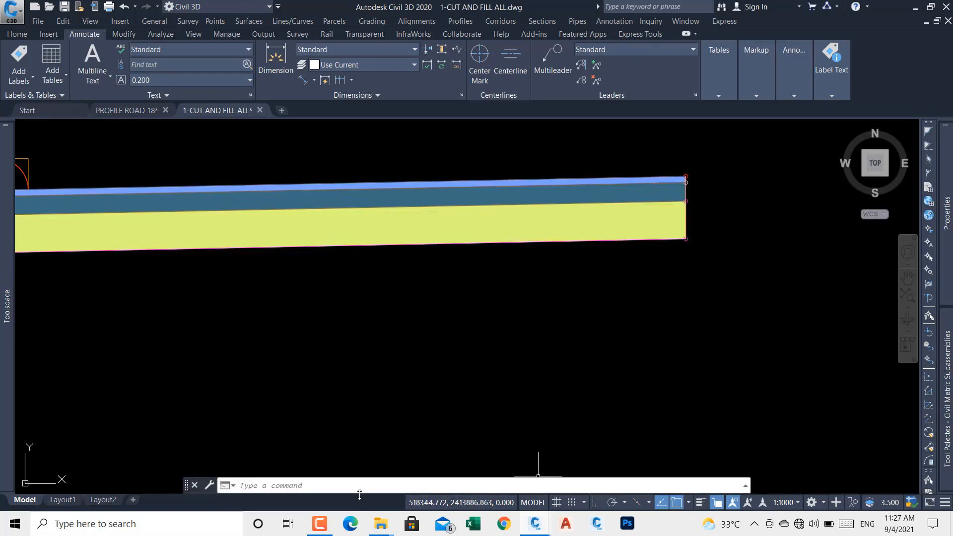
left_click(531, 533)
left_click(638, 475)
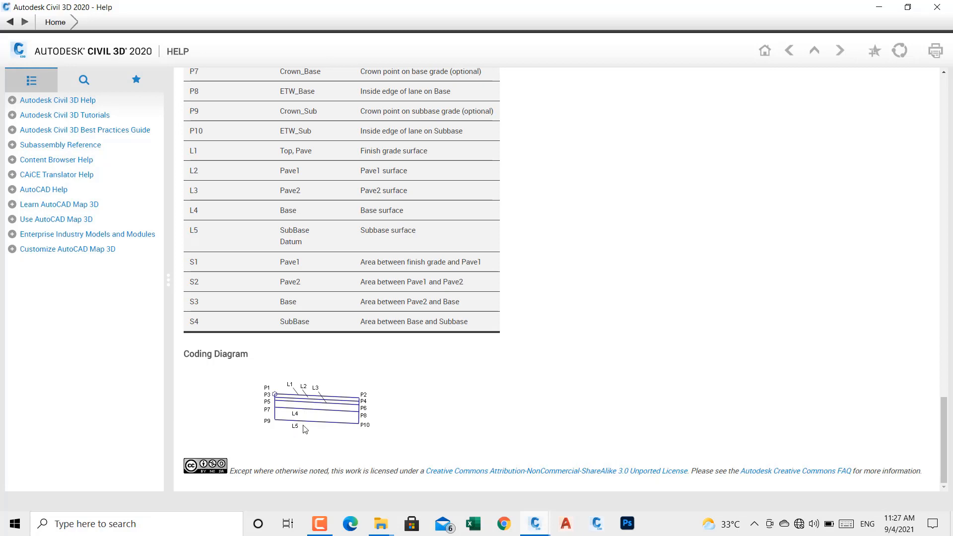
left_click(879, 7)
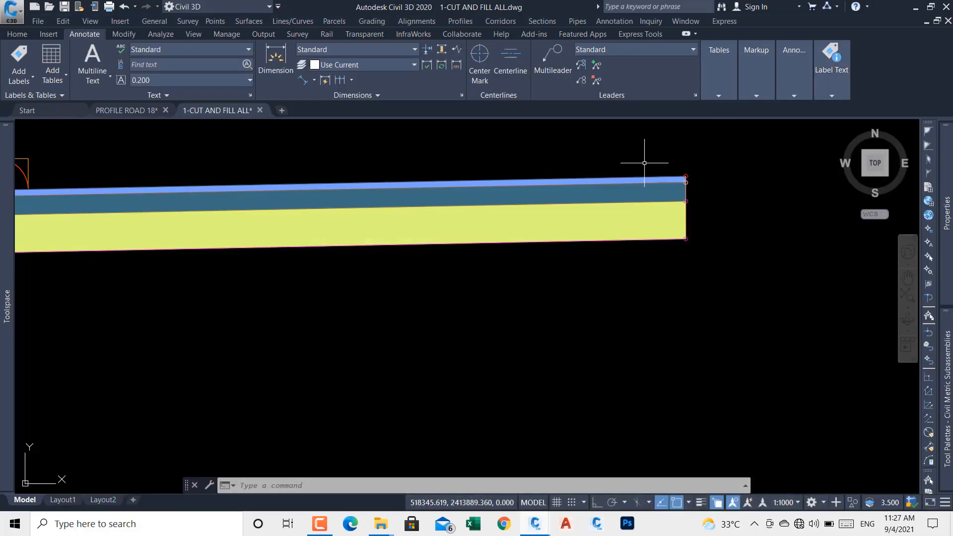
Step: Set the right lane's Pave2 Depth to 0.1 m and clear the selection
scroll(675, 300, "down", 4)
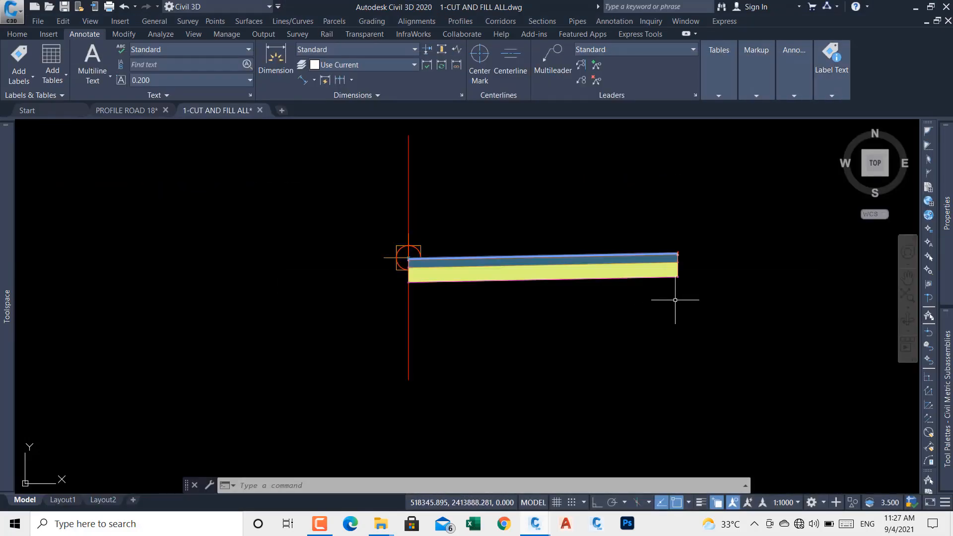
left_click(587, 237)
left_click(549, 273)
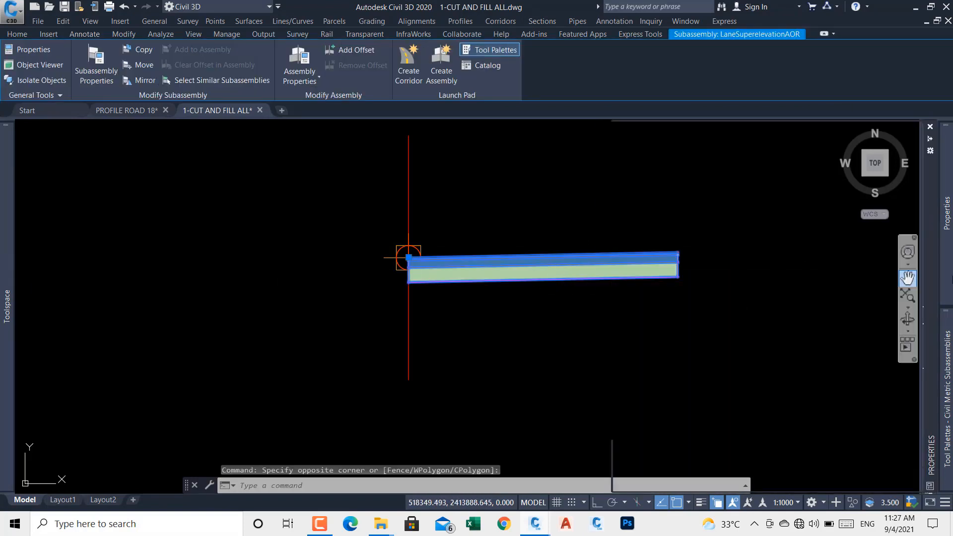
mouse_move(947, 278)
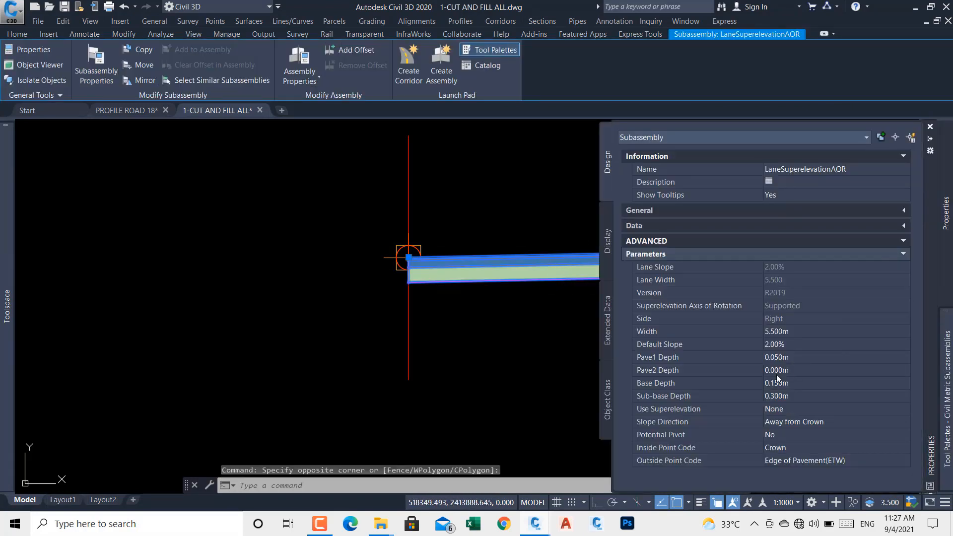
left_click(797, 371)
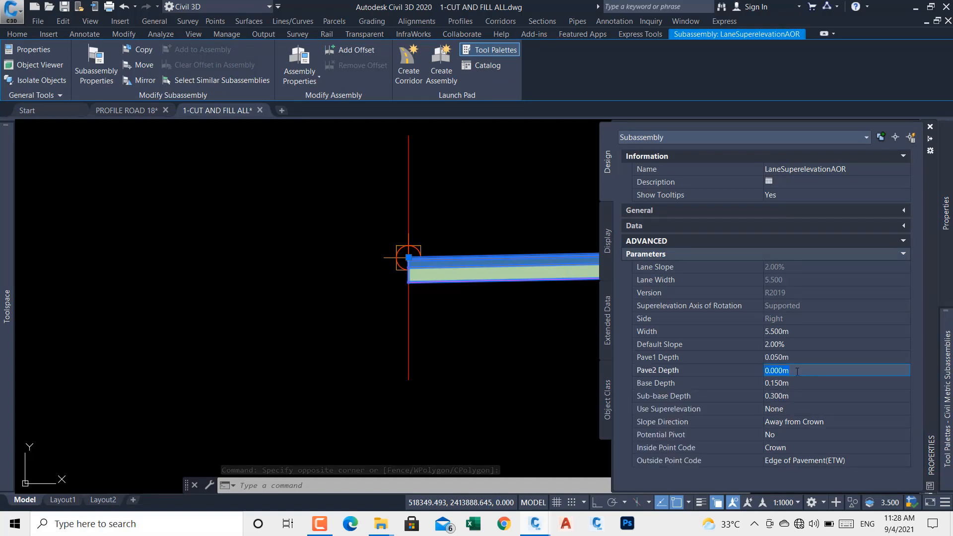
type(".")
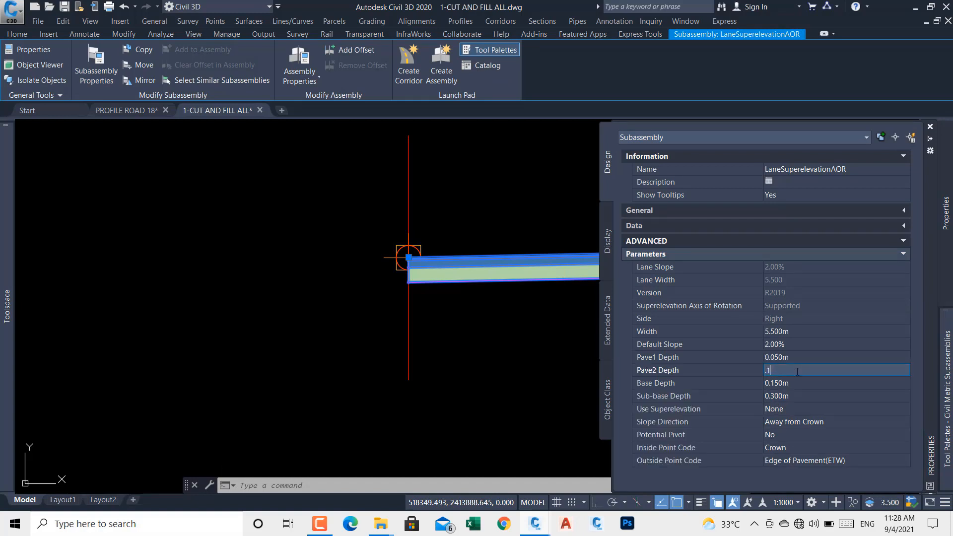
type("1")
key("Return")
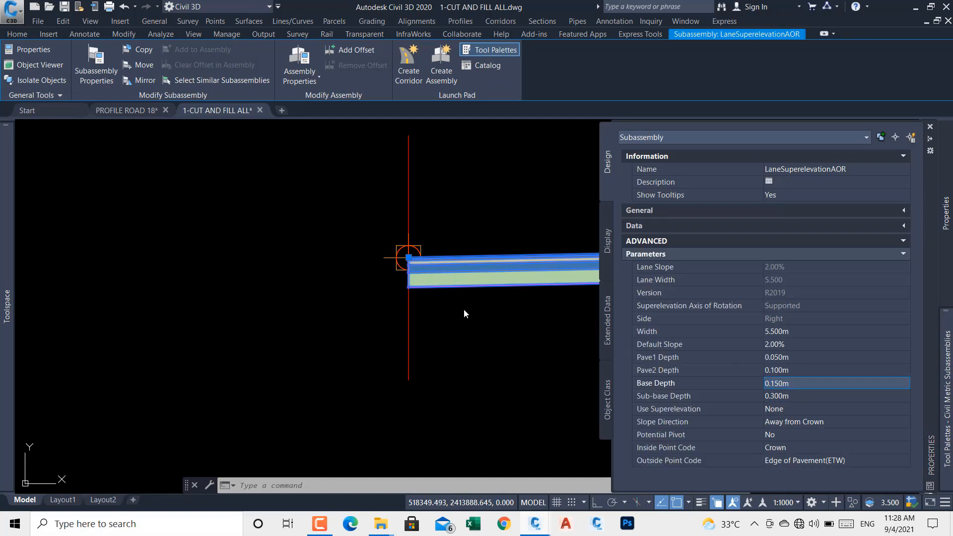
key("Escape")
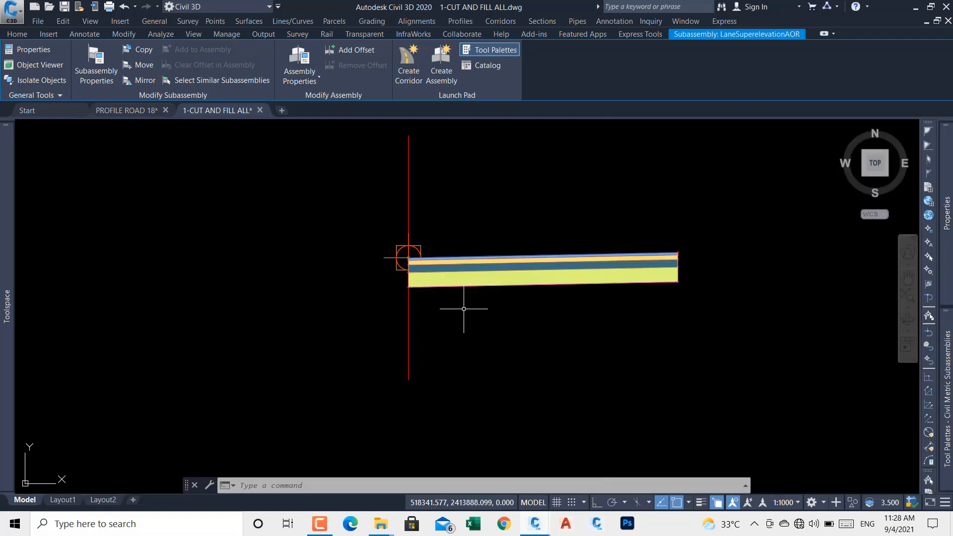
Step: Examine the lane's pavement, base and subbase layers up close and read their codes
scroll(534, 254, "up", 7)
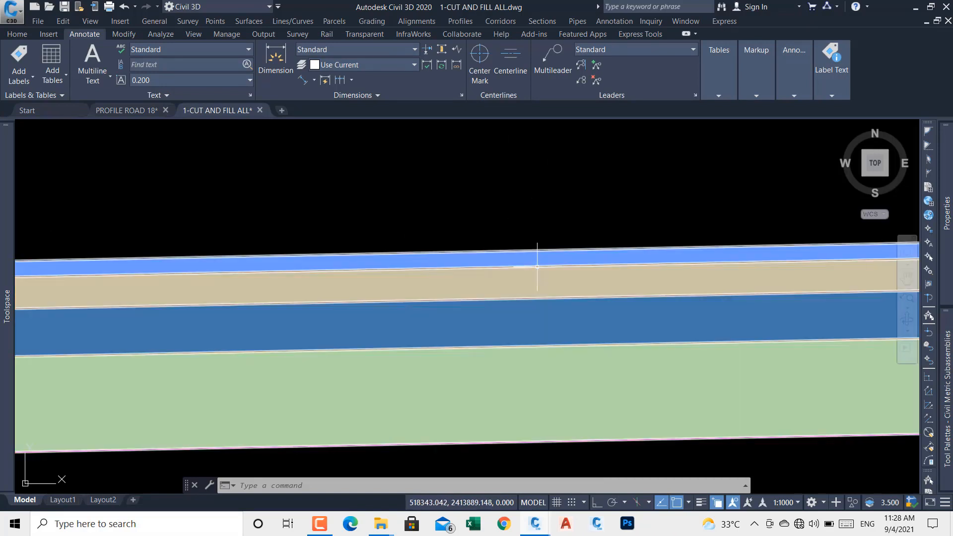
mouse_move(538, 267)
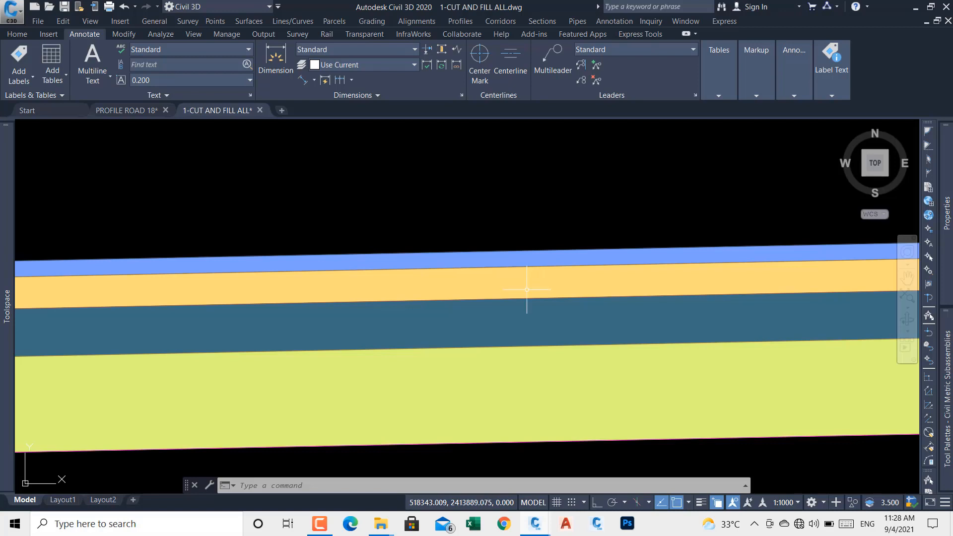
scroll(527, 289, "down", 8)
scroll(517, 273, "up", 5)
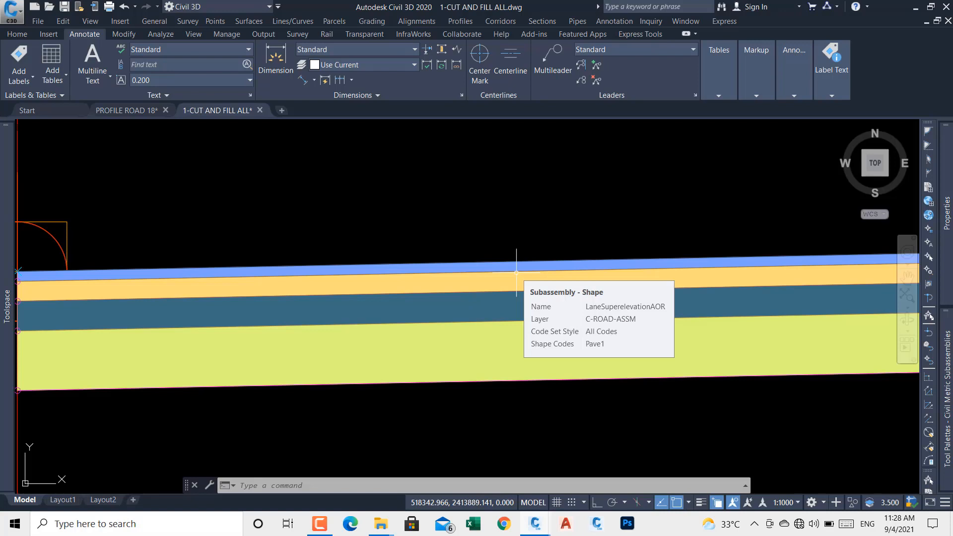
scroll(517, 272, "down", 2)
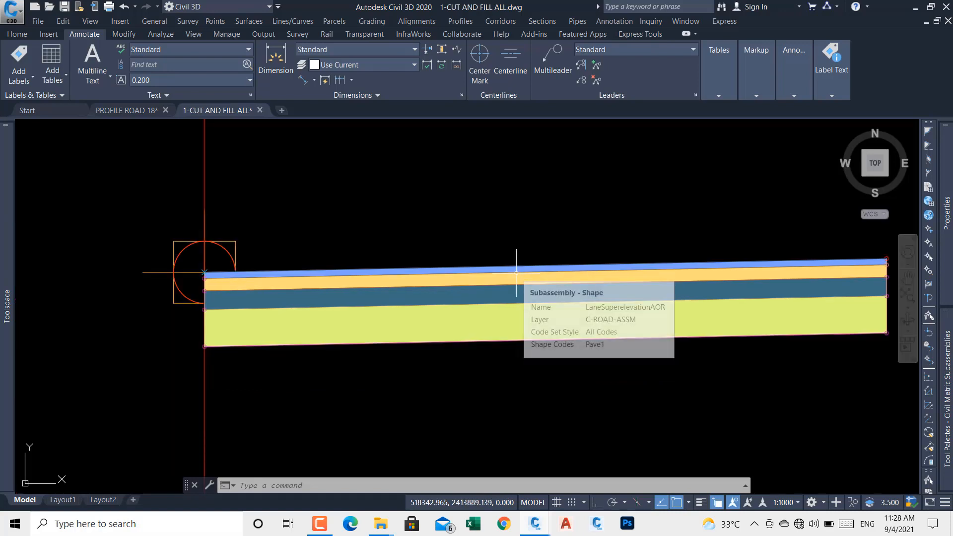
Step: Draw a line along the lane's top surface from the assembly baseline point to the top outside edge point
type("l")
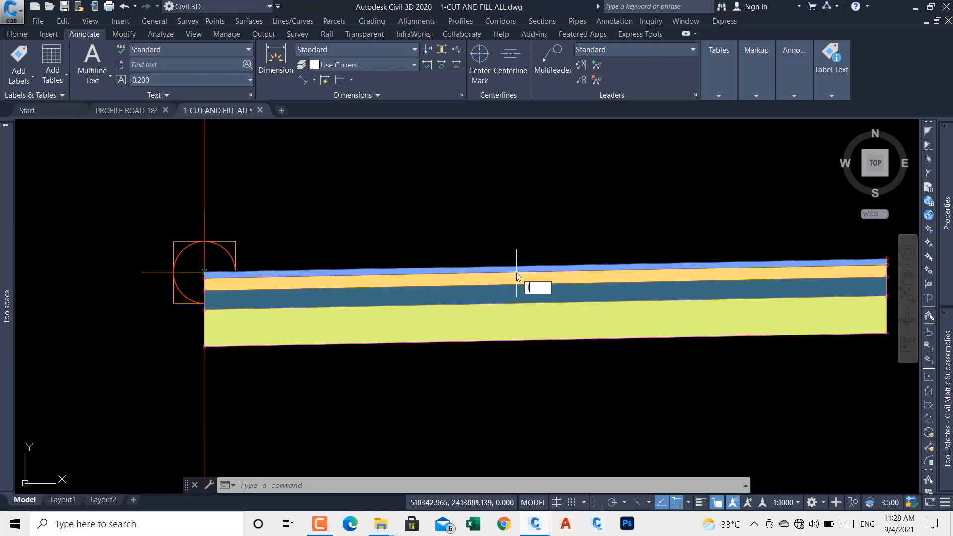
key("Return")
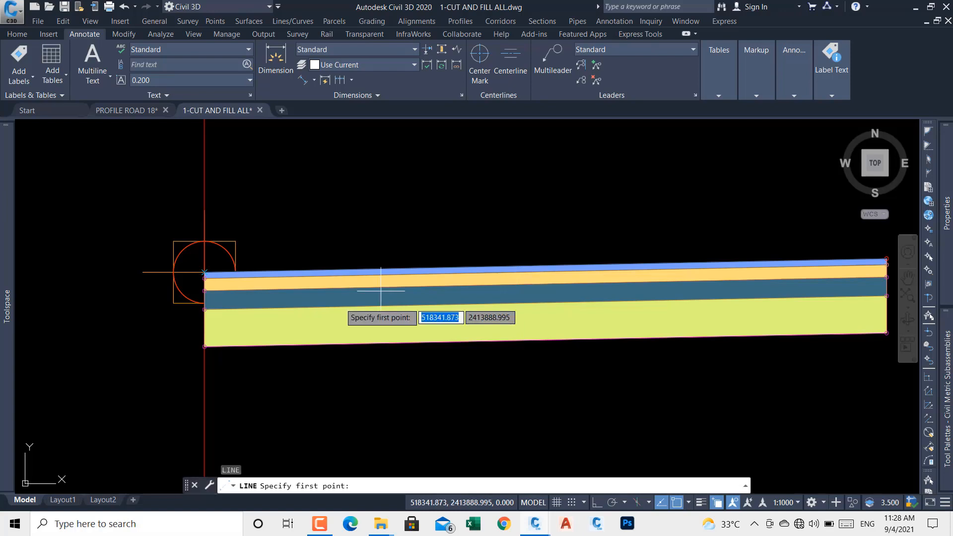
scroll(205, 272, "up", 3)
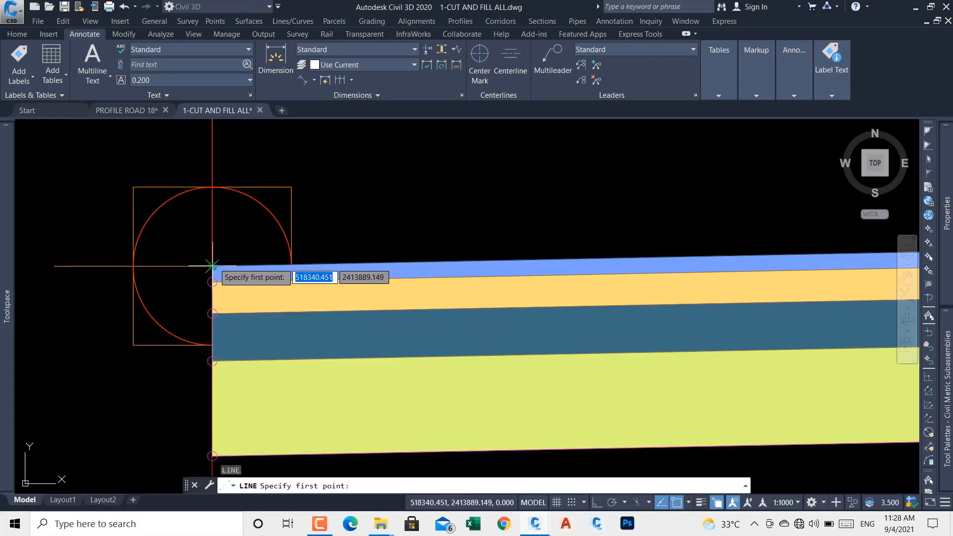
left_click(212, 266)
scroll(213, 265, "down", 4)
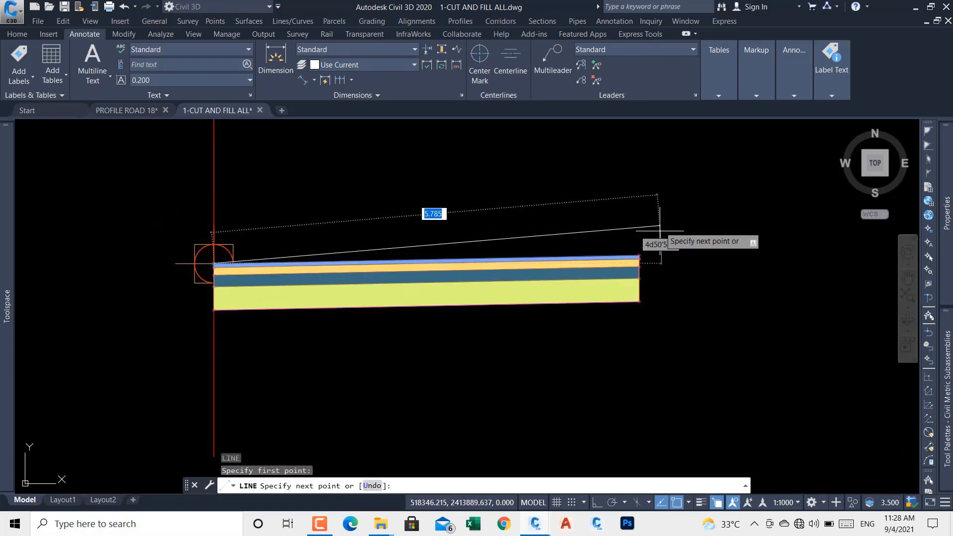
scroll(626, 256, "up", 5)
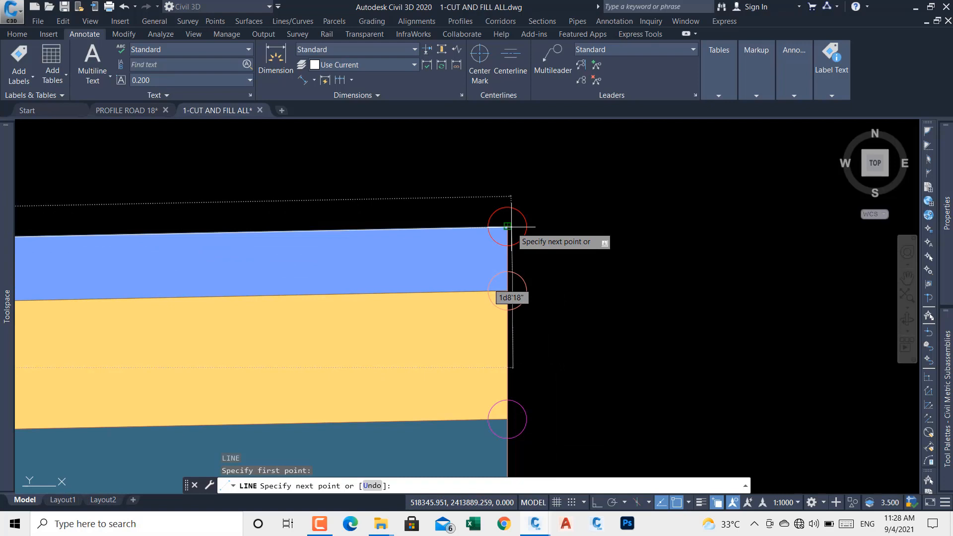
left_click(508, 227)
right_click(510, 228)
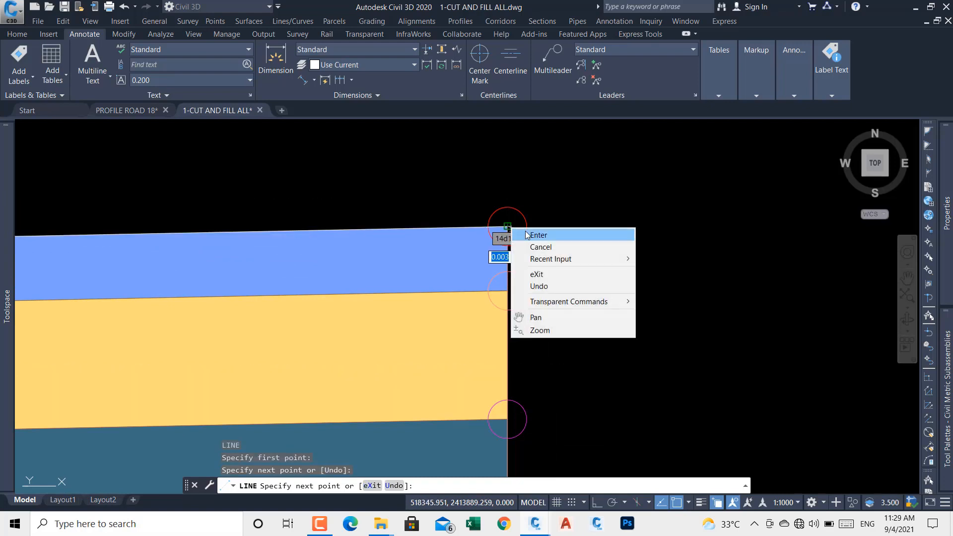
left_click(527, 234)
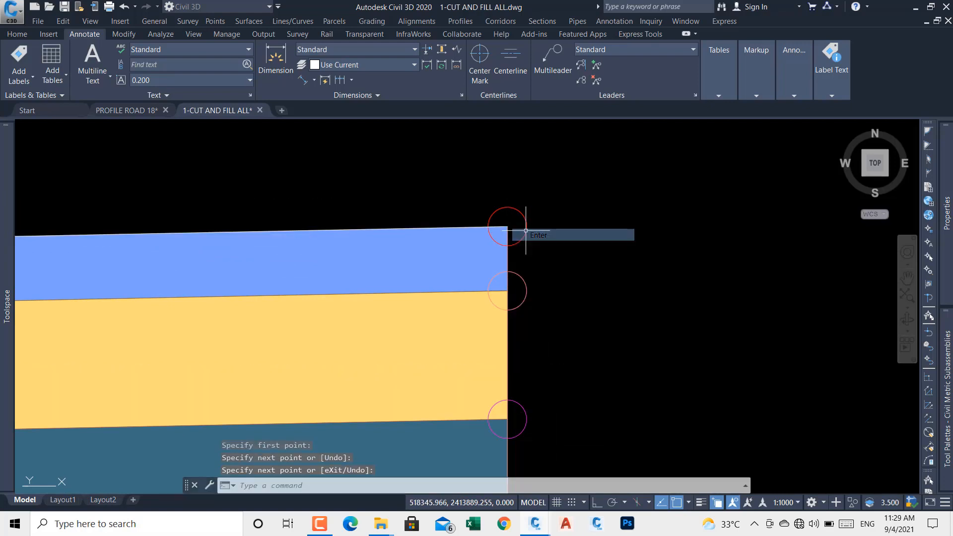
Step: Change the color of the line on the lane's top surface to Red and clear the selection
double_click(471, 227)
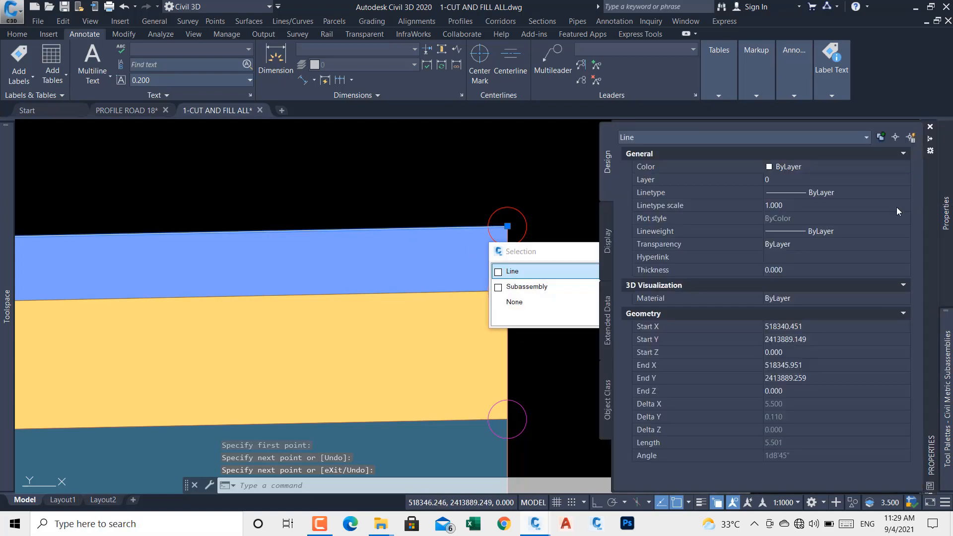
left_click(790, 167)
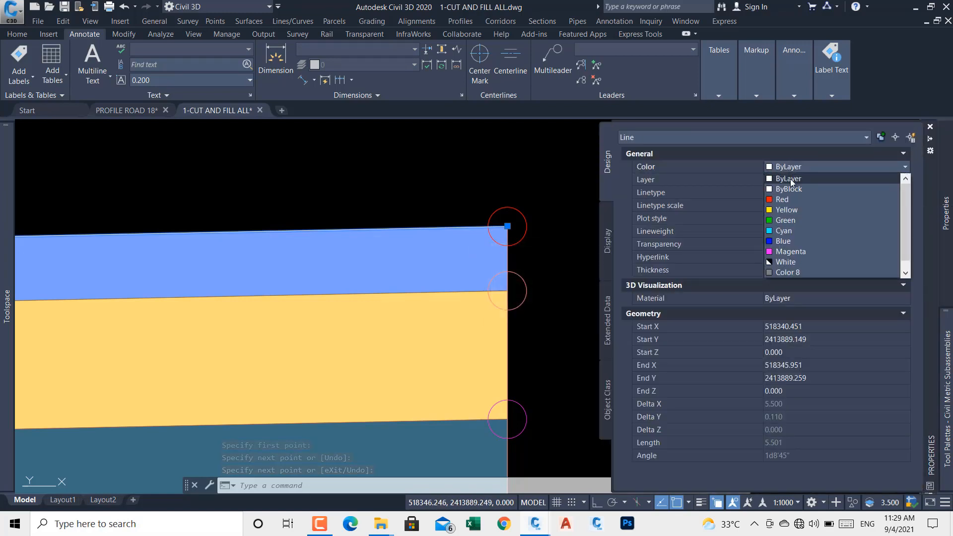
left_click(785, 200)
key("ctrl+1")
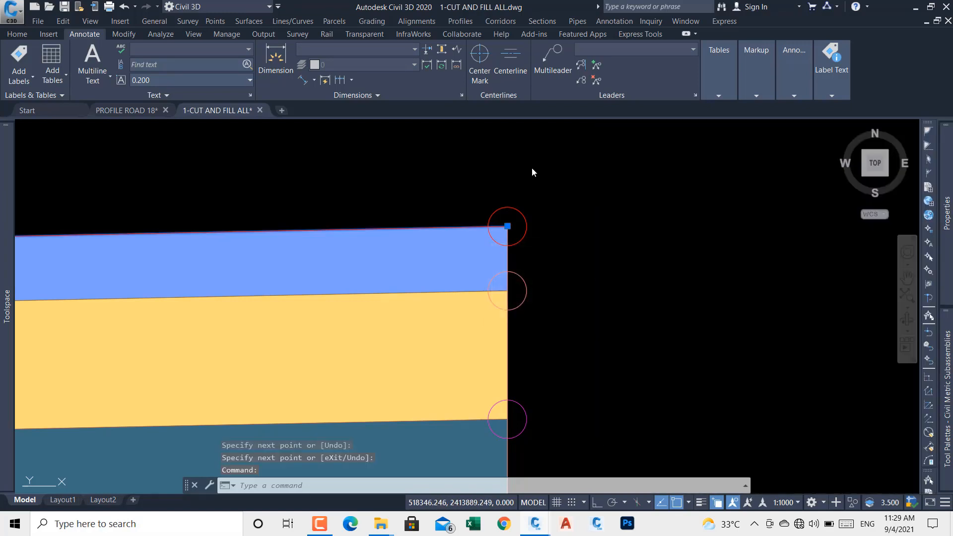
key("Escape")
type("l")
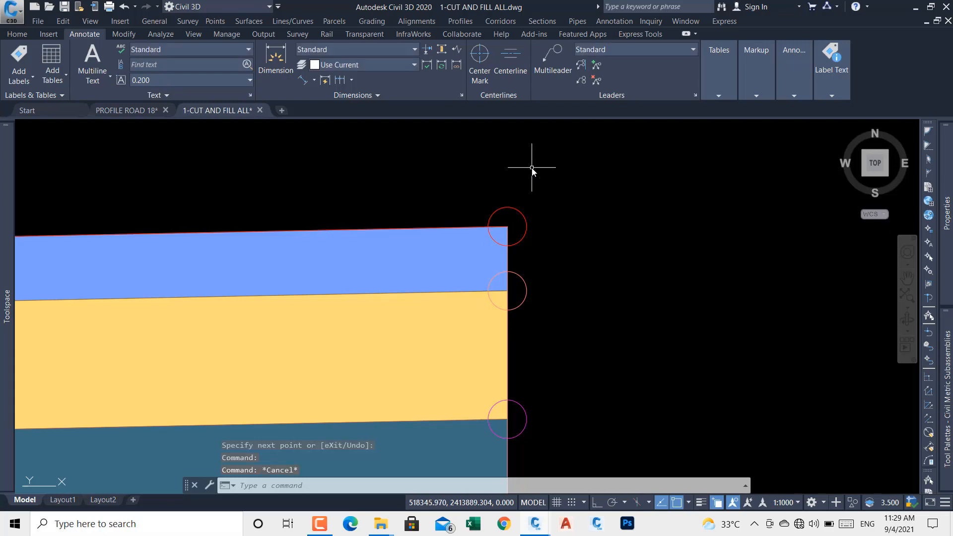
key("Return")
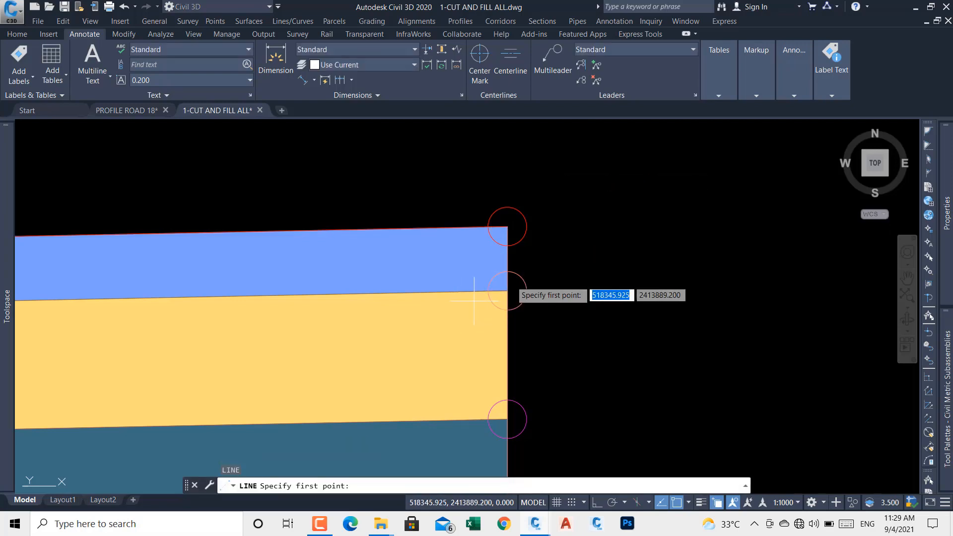
key("Escape")
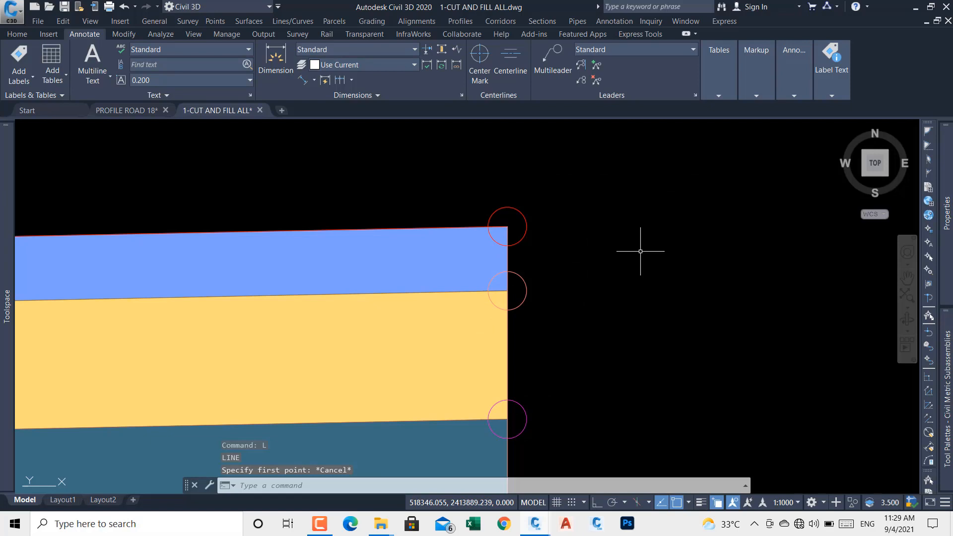
Step: Copy the red top surface line from its outer end down onto the bottom edges of the Pave1 and Pave2 layers
type("co")
key("Return")
left_click(400, 230)
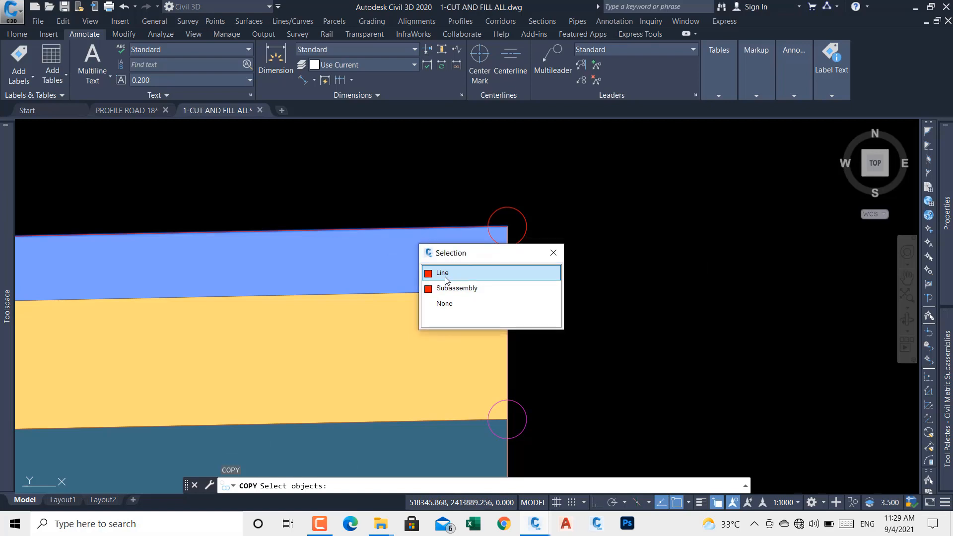
left_click(446, 274)
key("Return")
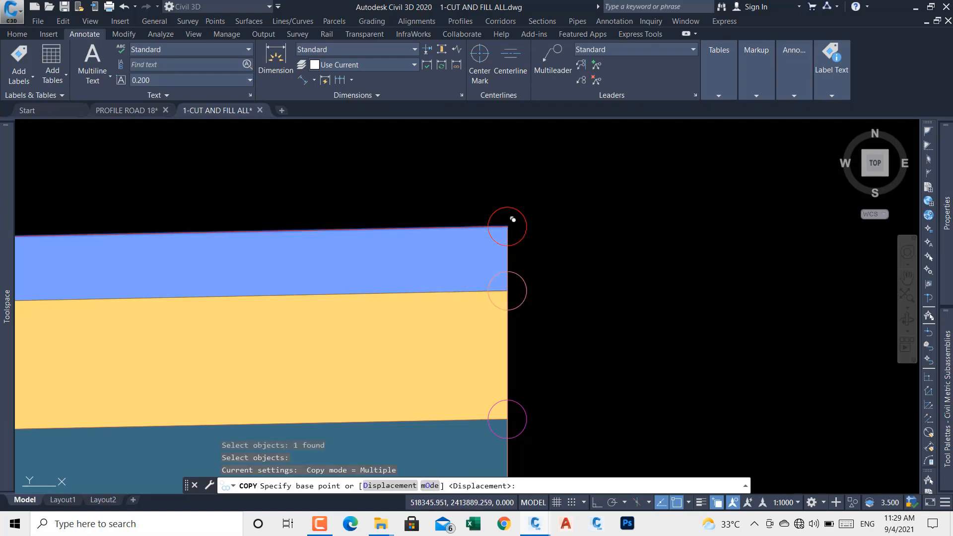
left_click(507, 227)
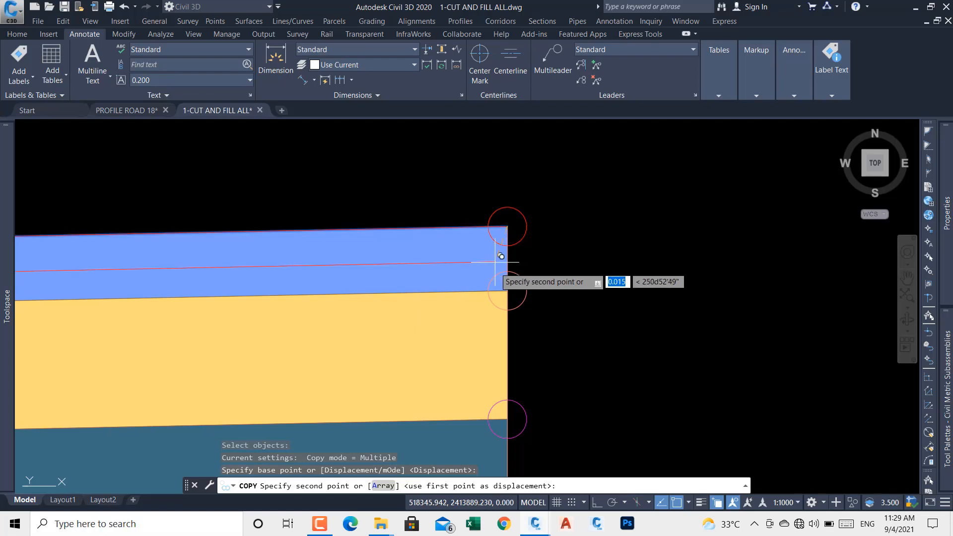
left_click(509, 292)
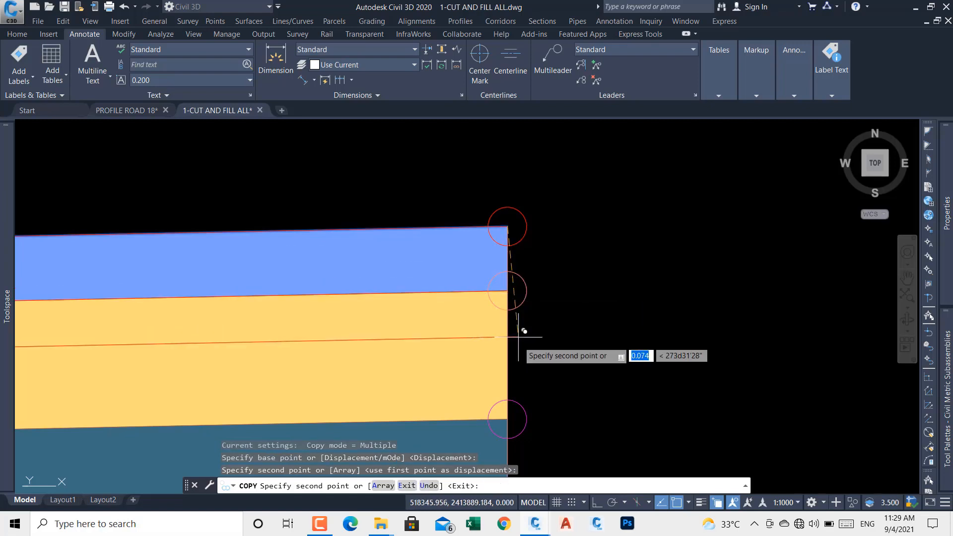
left_click(507, 419)
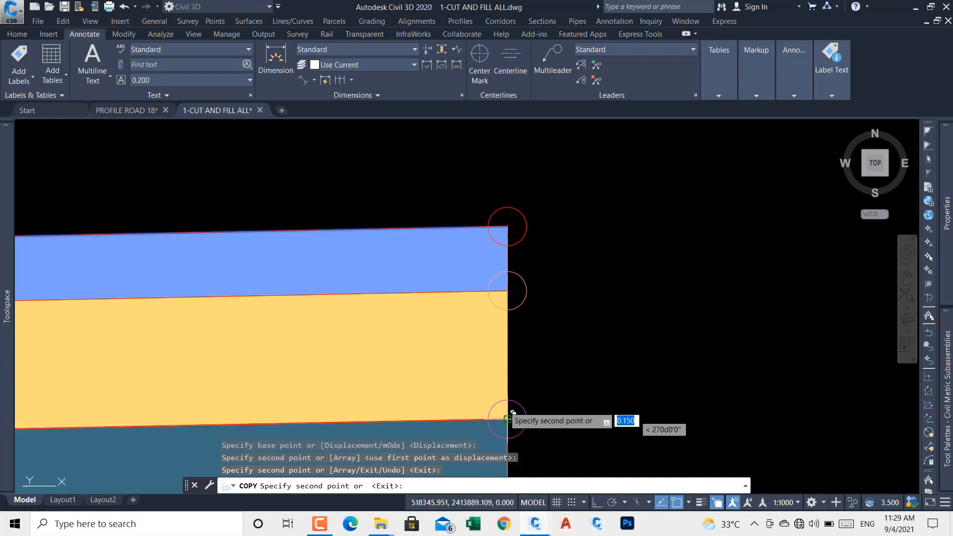
Step: Place further copies of the red line on the bottom edges of the base and subbase layers and finish copying
scroll(517, 297, "down", 2)
scroll(537, 296, "down", 2)
scroll(517, 434, "up", 2)
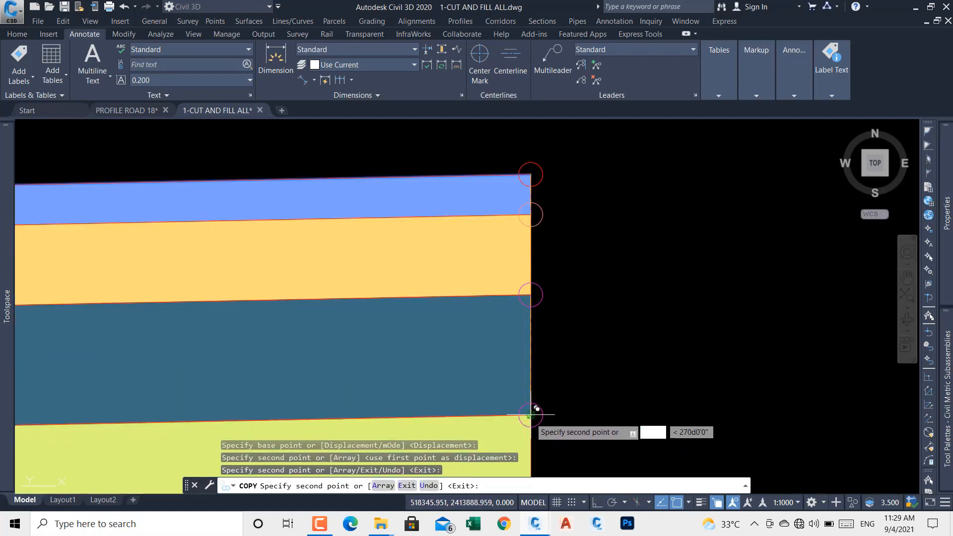
left_click(536, 411)
scroll(539, 297, "down", 4)
scroll(539, 345, "up", 4)
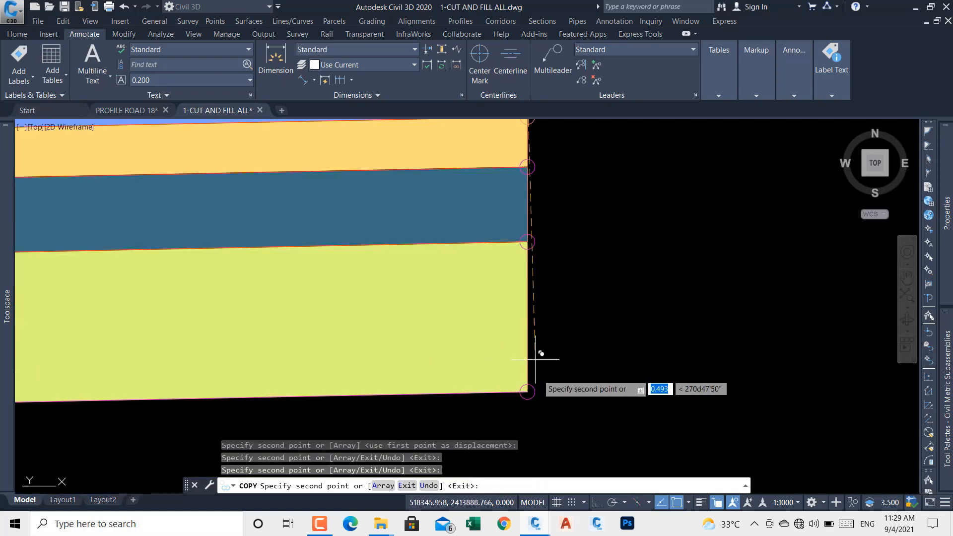
left_click(519, 403)
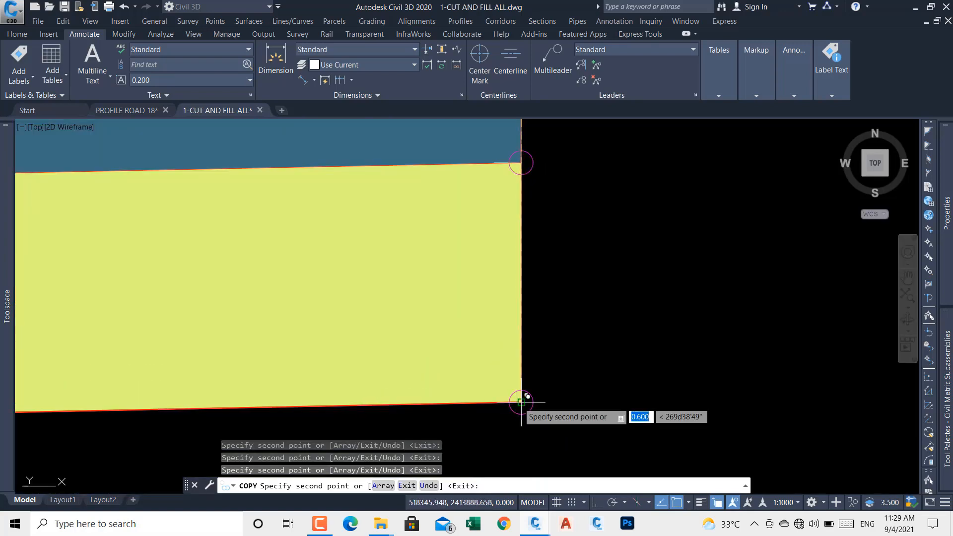
right_click(567, 346)
left_click(591, 354)
Step: Move the assembly together with its right lane straight down, clear of the five red lines
scroll(547, 371, "down", 3)
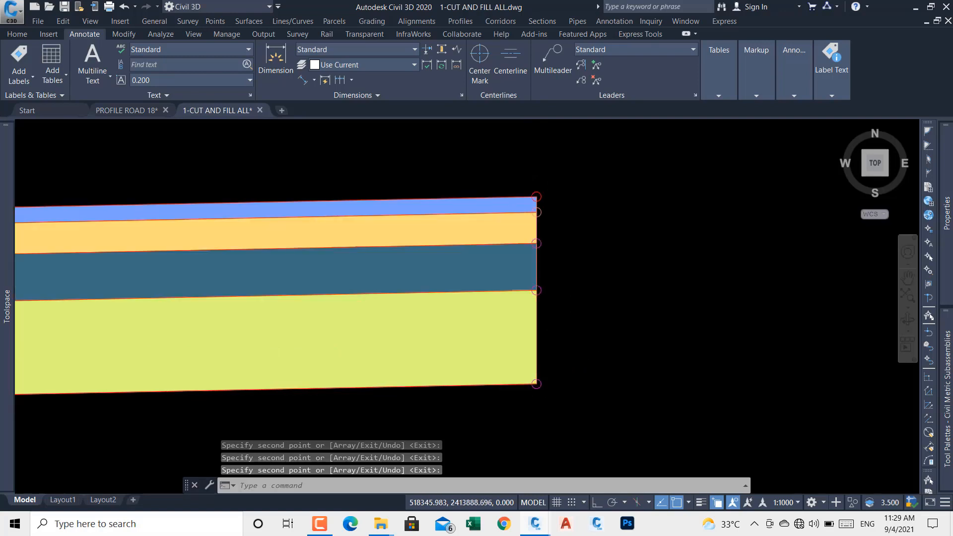
scroll(586, 291, "down", 4)
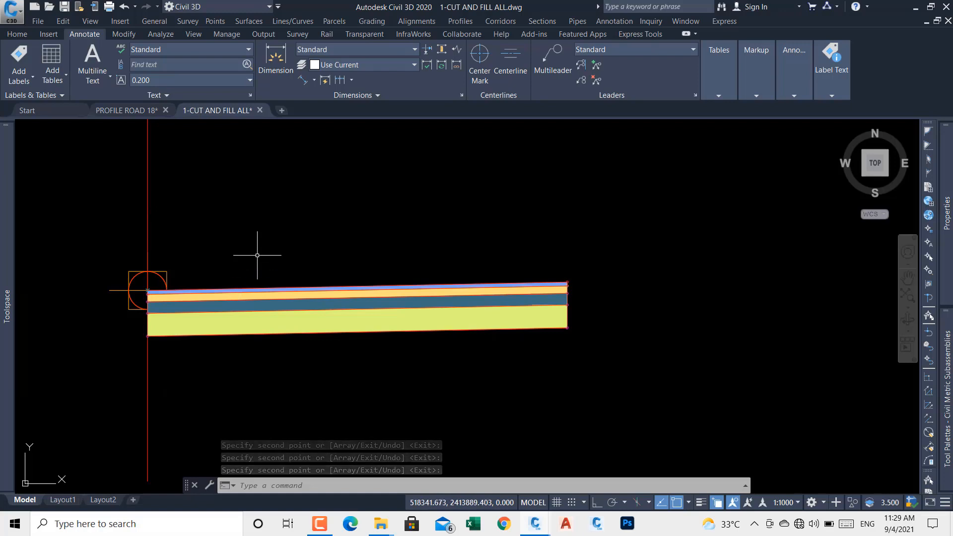
left_click(165, 330)
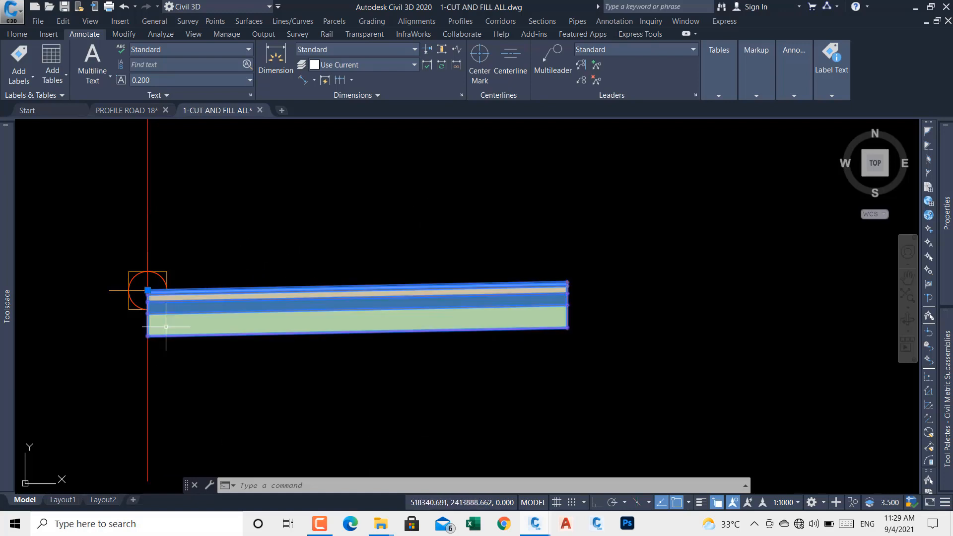
left_click(147, 383)
type("m")
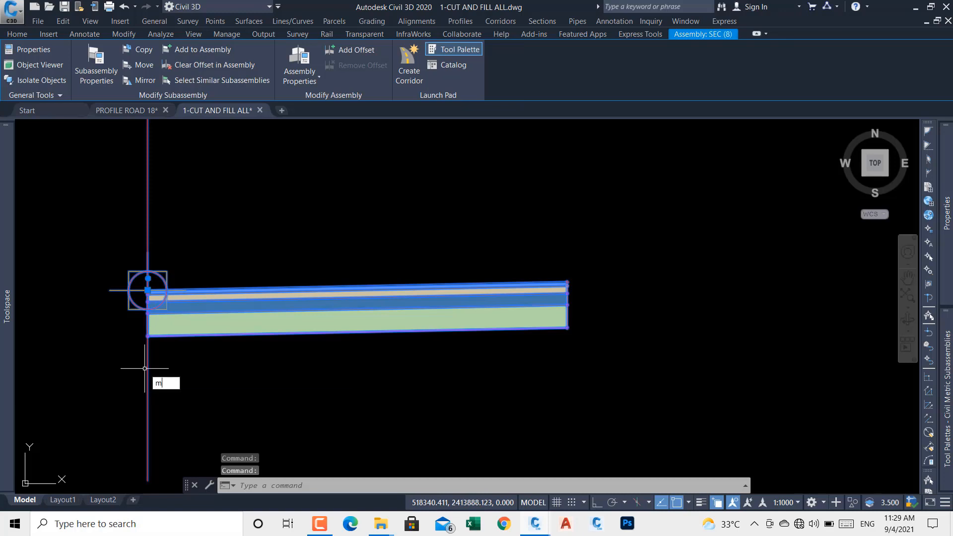
key("Return")
left_click(175, 372)
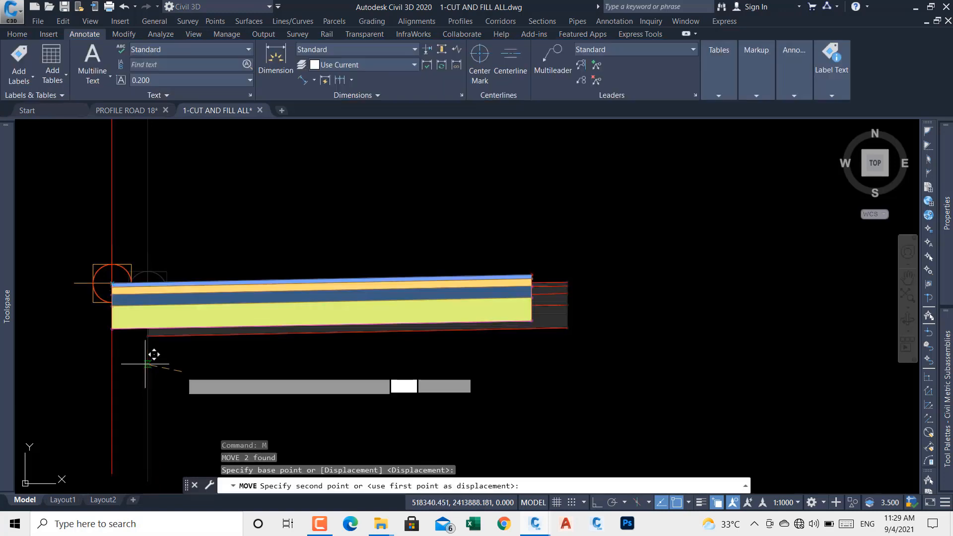
scroll(213, 319, "down", 4)
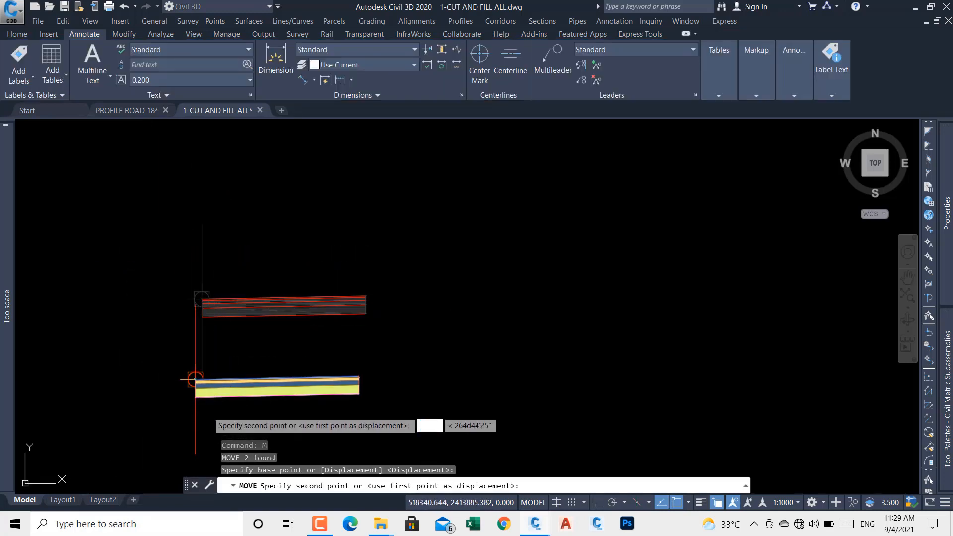
left_click(209, 412)
key("Escape")
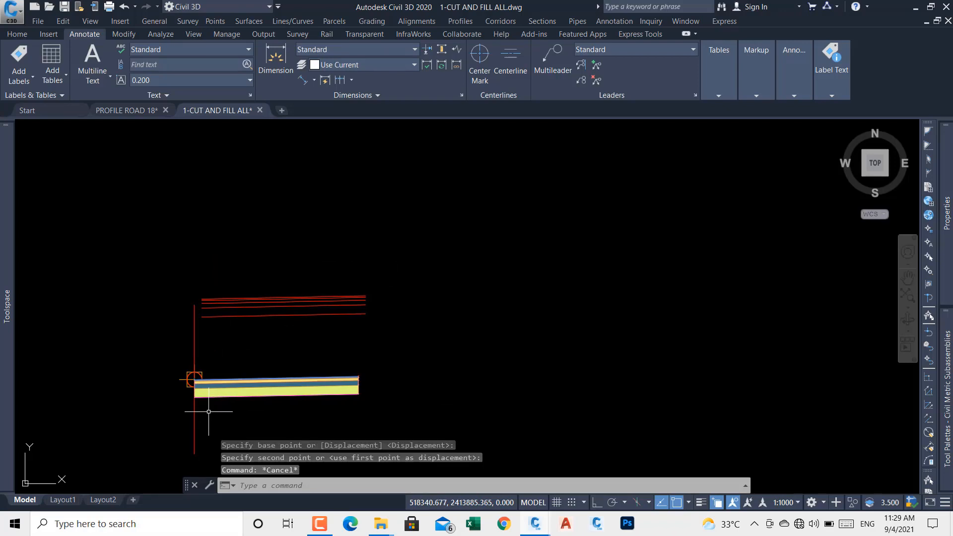
Step: Read the lane's coding diagram and its point, link and shape codes table in the Civil 3D Help, then return to the drawing
scroll(315, 288, "up", 8)
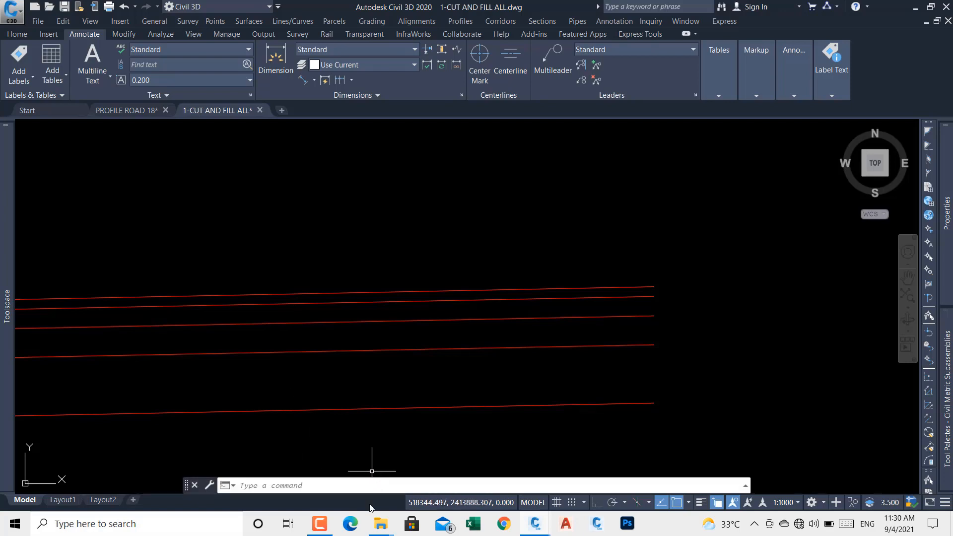
left_click(530, 530)
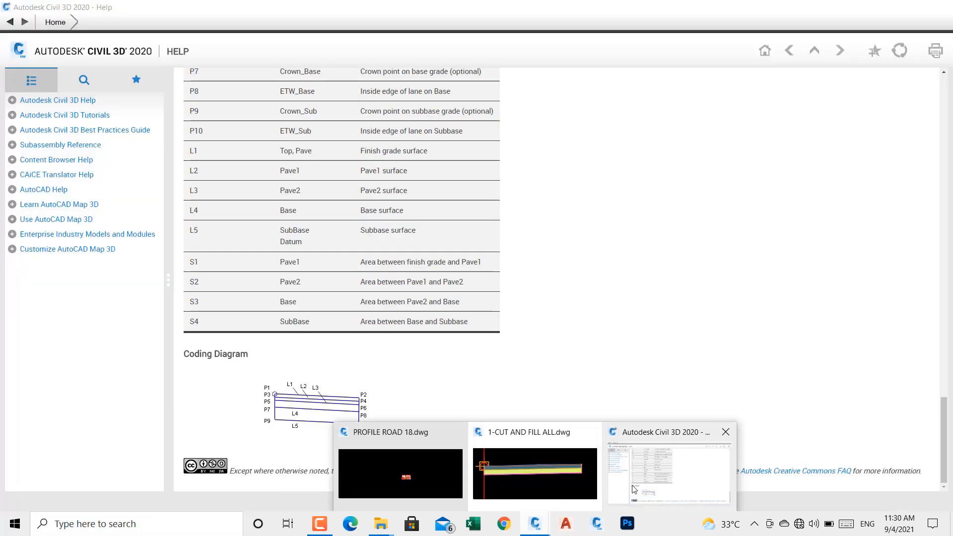
left_click(636, 490)
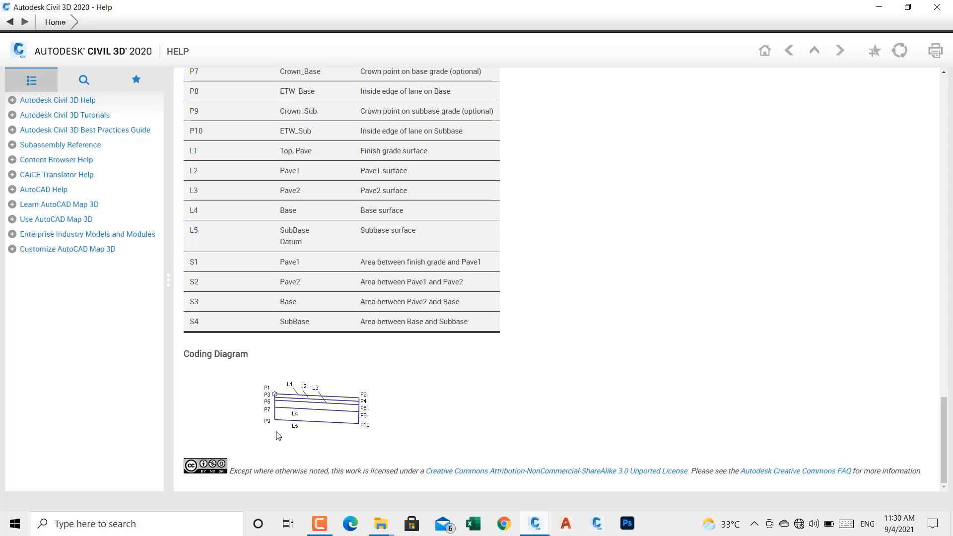
scroll(232, 316, "up", 5)
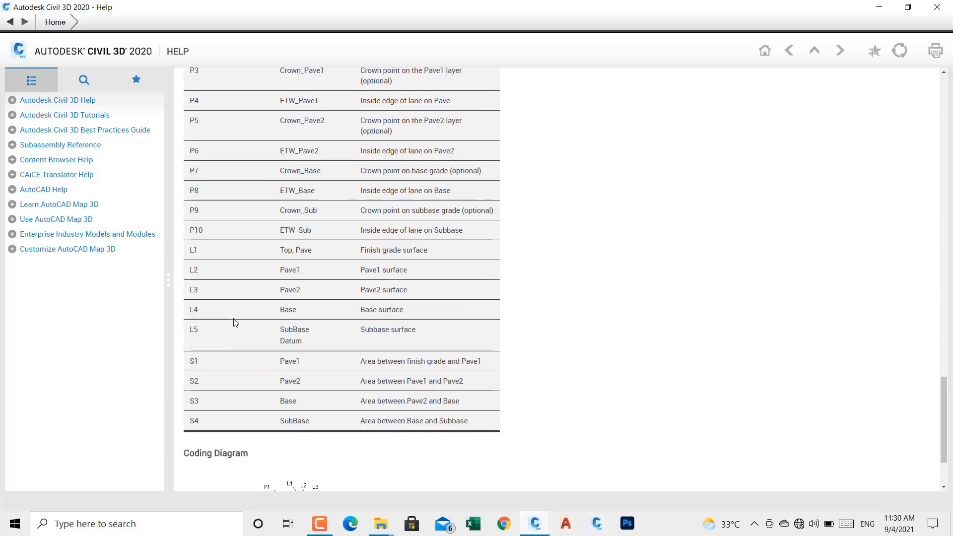
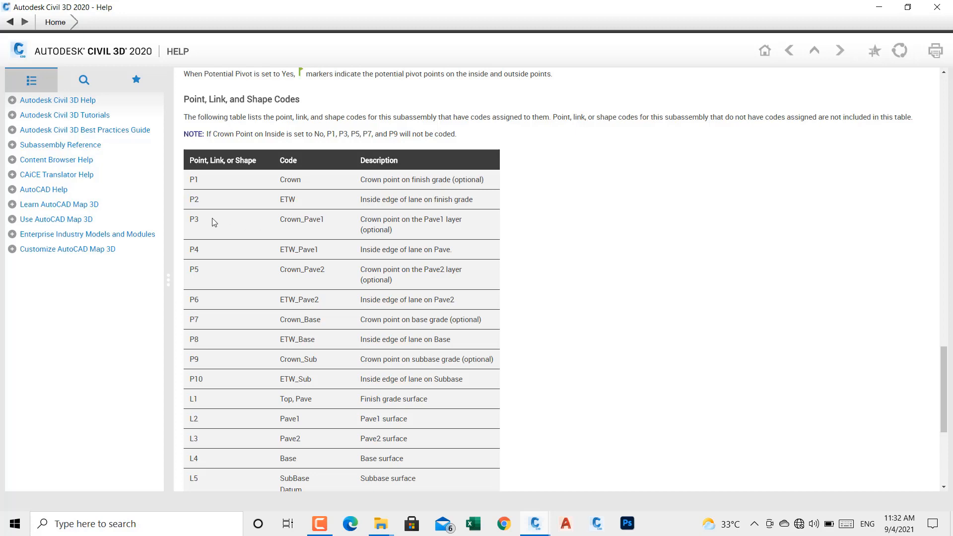
left_click(881, 11)
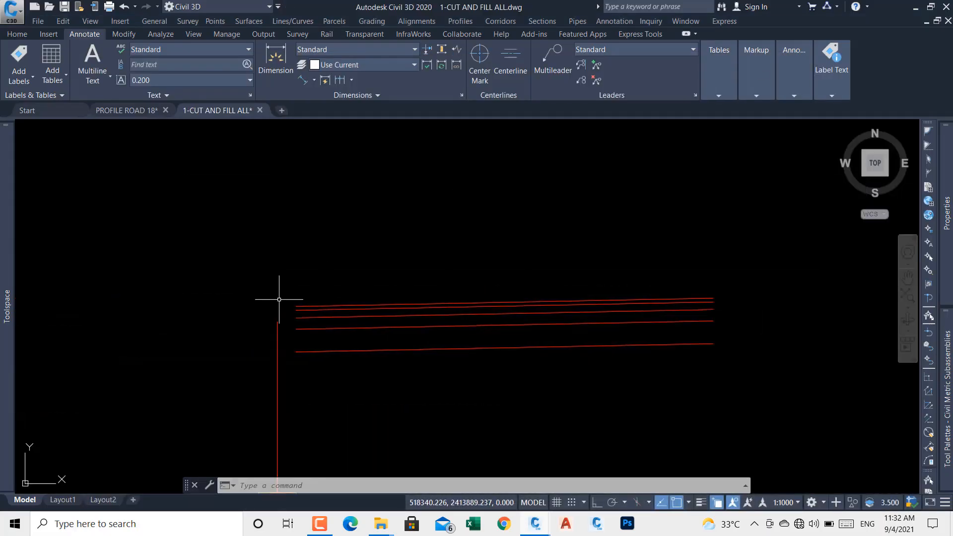
Step: Compare the ends of the red lines with the point and link codes listed in the Help window
scroll(279, 299, "up", 4)
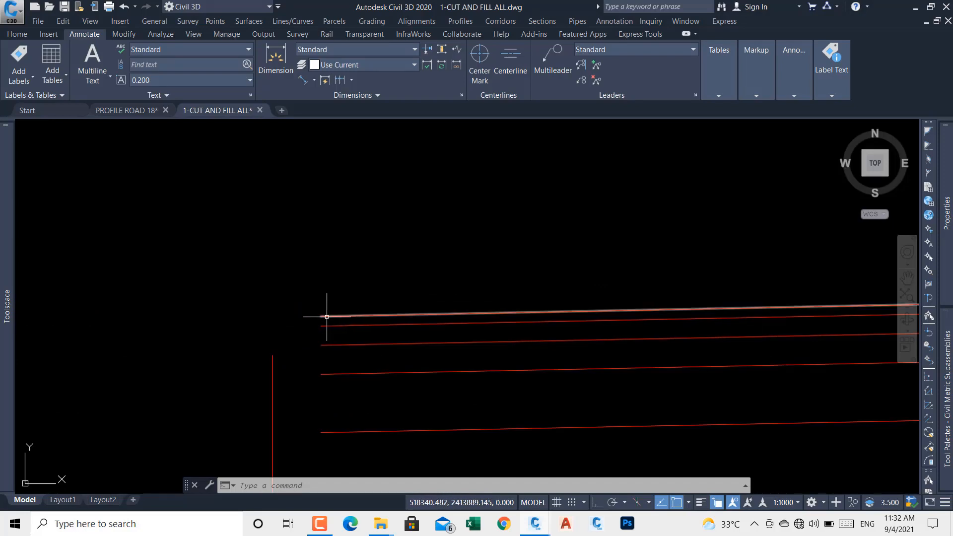
scroll(276, 315, "down", 4)
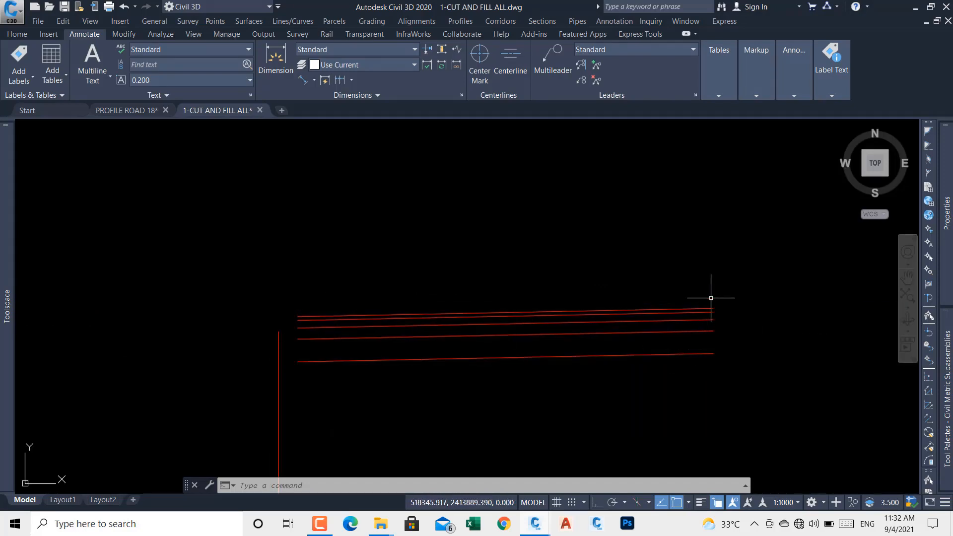
scroll(294, 310, "up", 3)
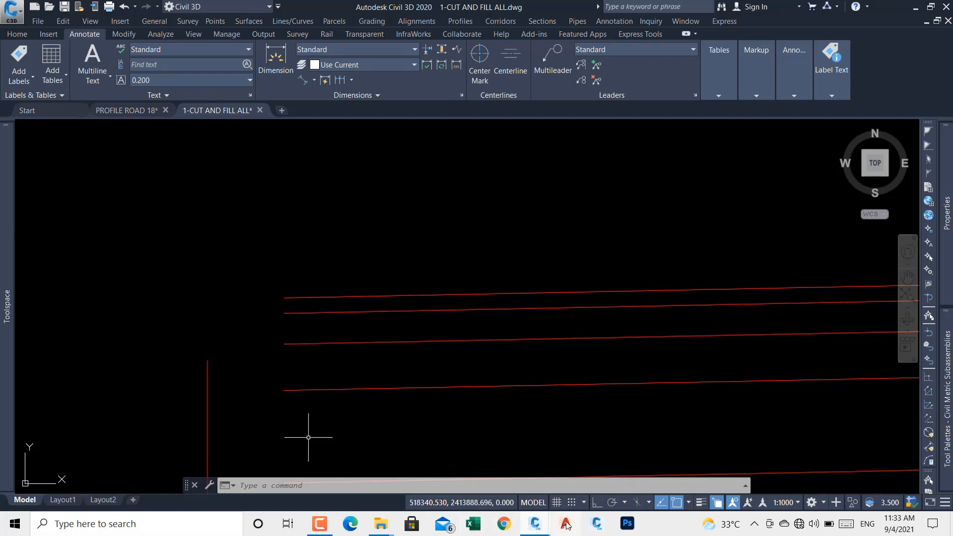
mouse_move(535, 523)
left_click(665, 462)
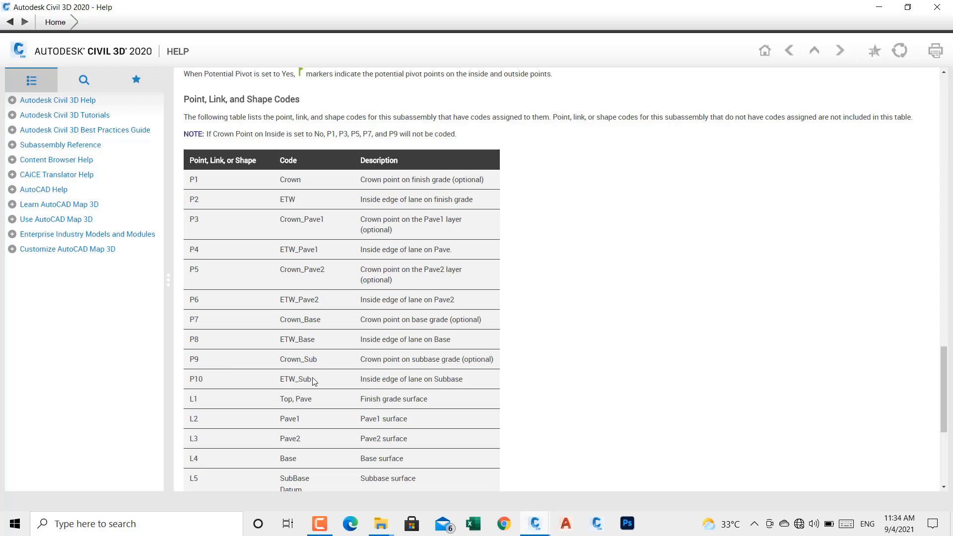
left_click(877, 8)
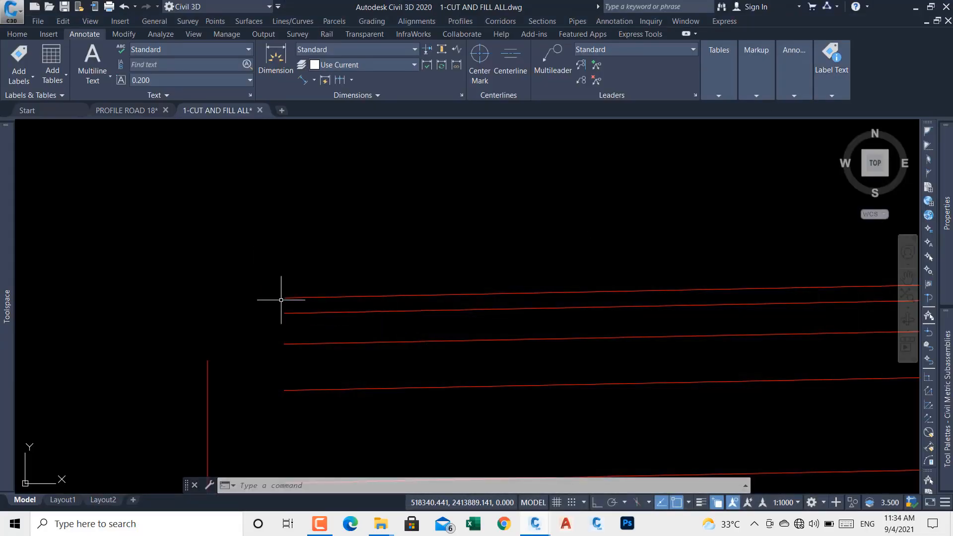
Step: Create a new assembly named with the given first name and place its baseline to the right of the existing right-lane assembly
scroll(305, 271, "down", 5)
scroll(307, 199, "down", 2)
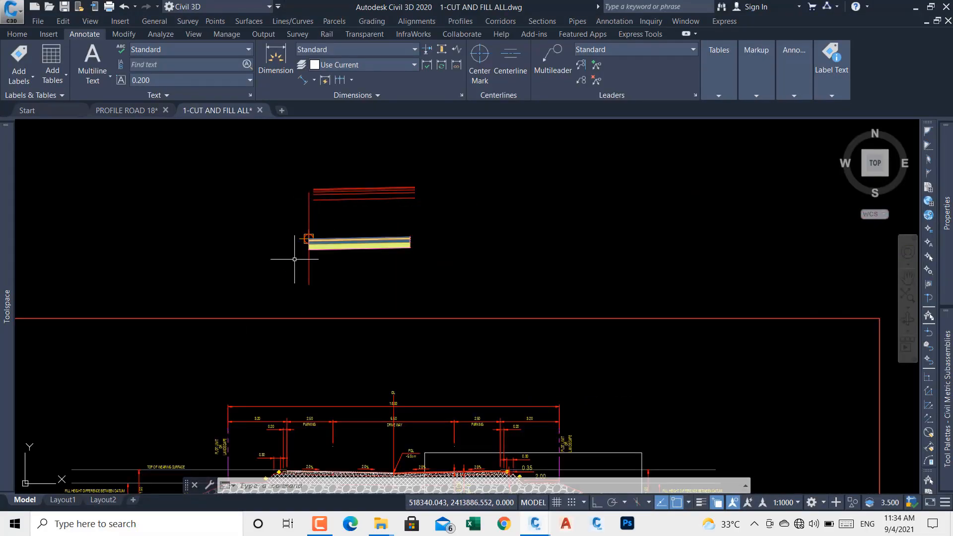
scroll(293, 260, "up", 6)
scroll(376, 235, "down", 6)
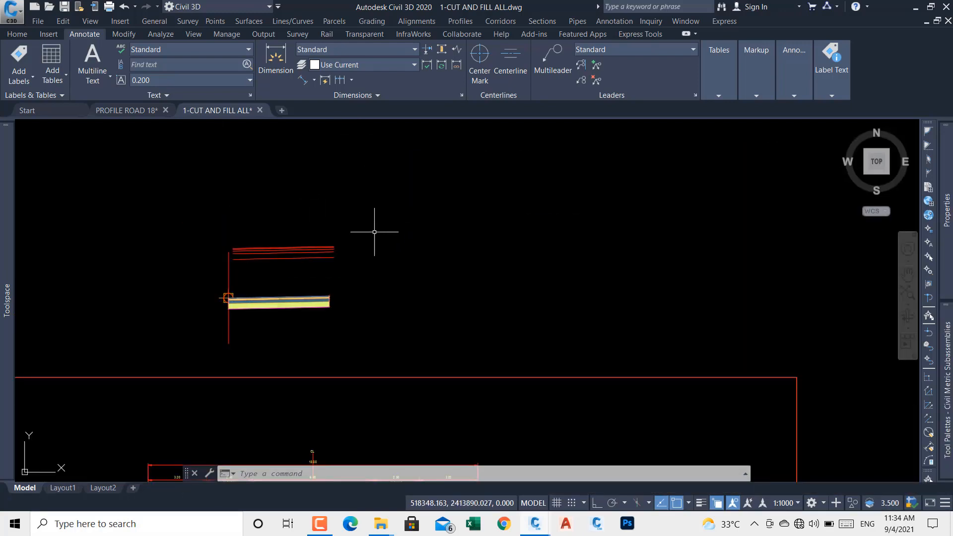
left_click(17, 34)
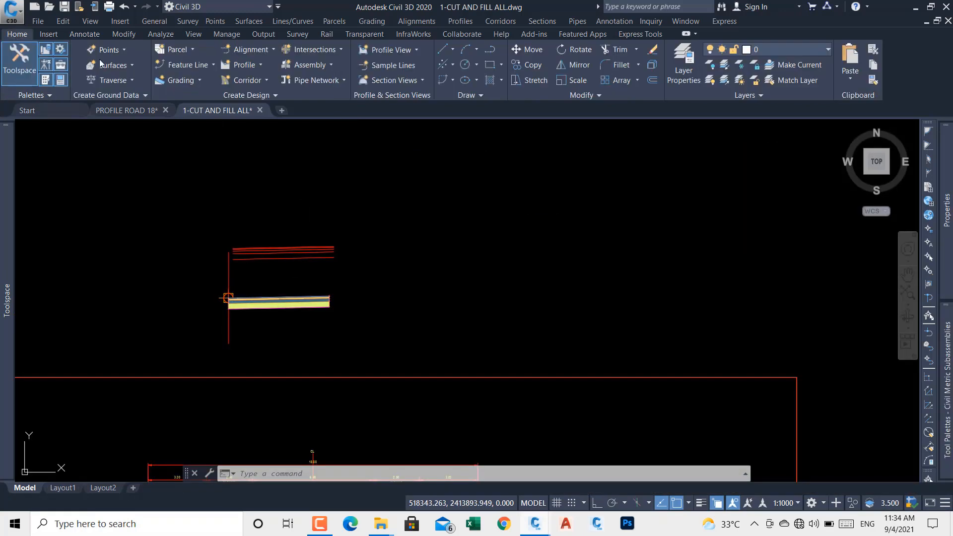
left_click(326, 69)
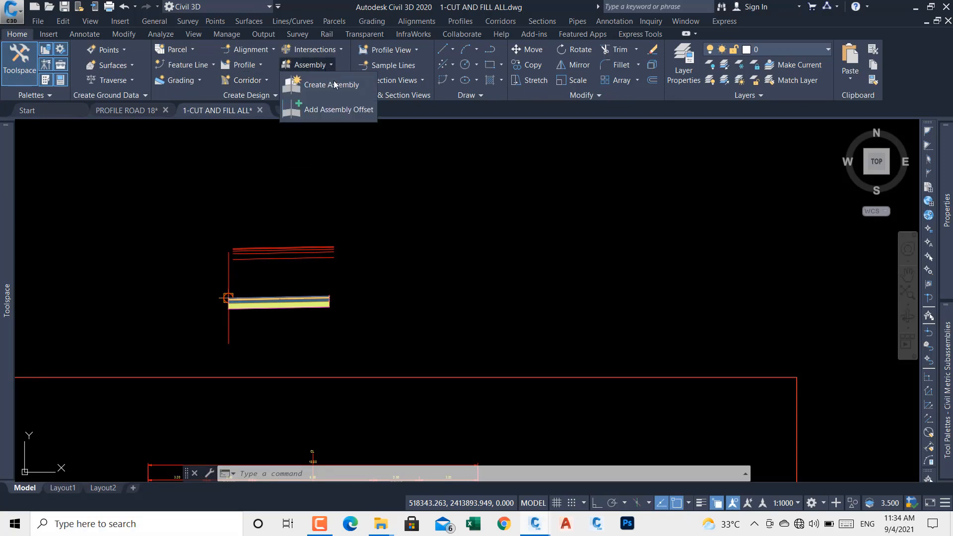
left_click(338, 88)
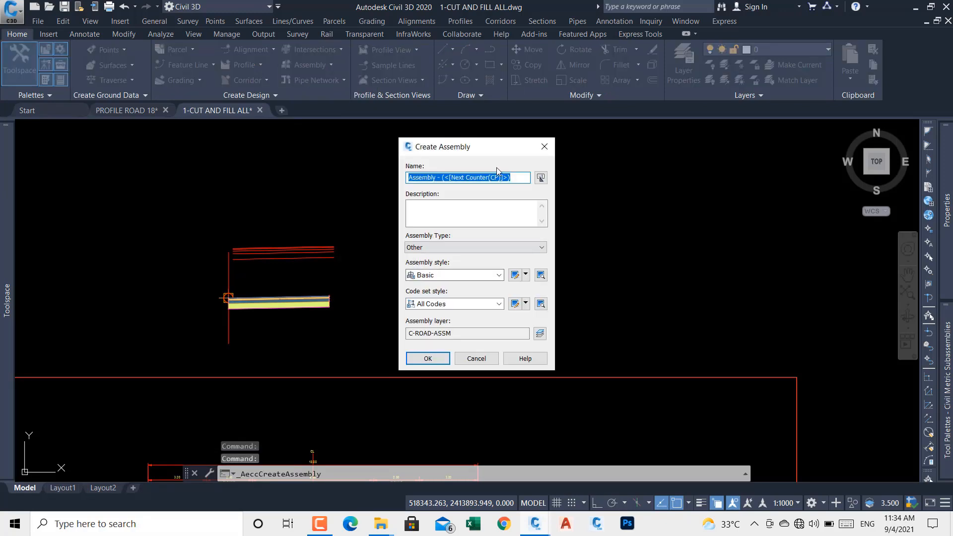
type("R")
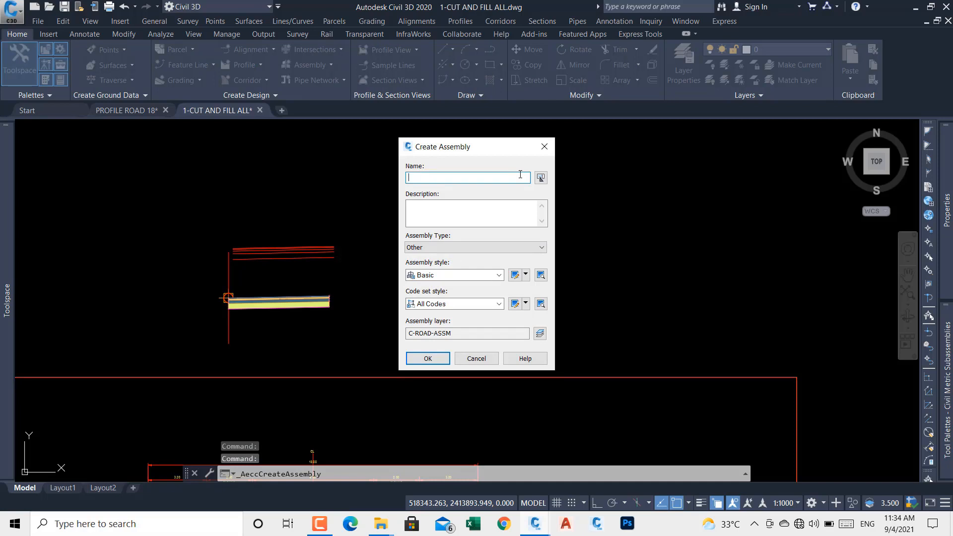
type("izwan")
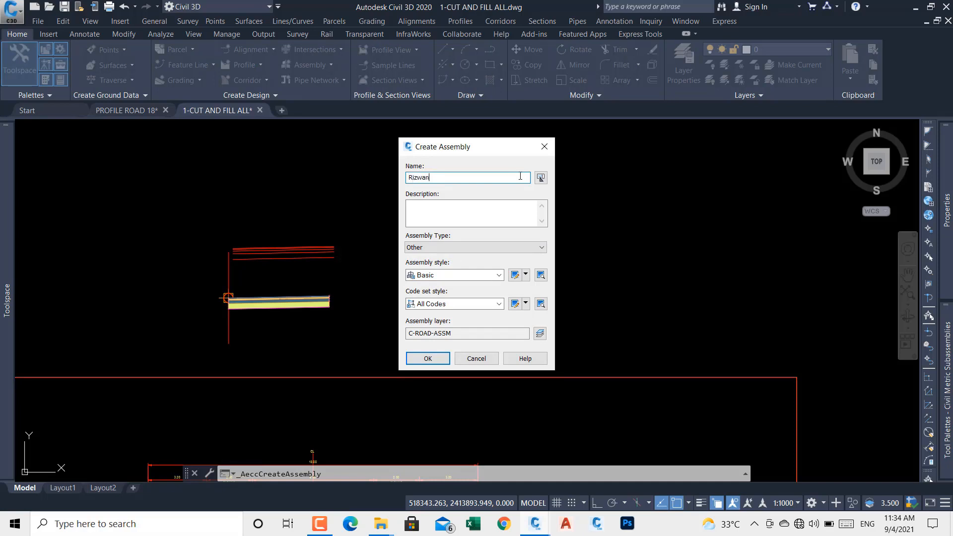
left_click(428, 358)
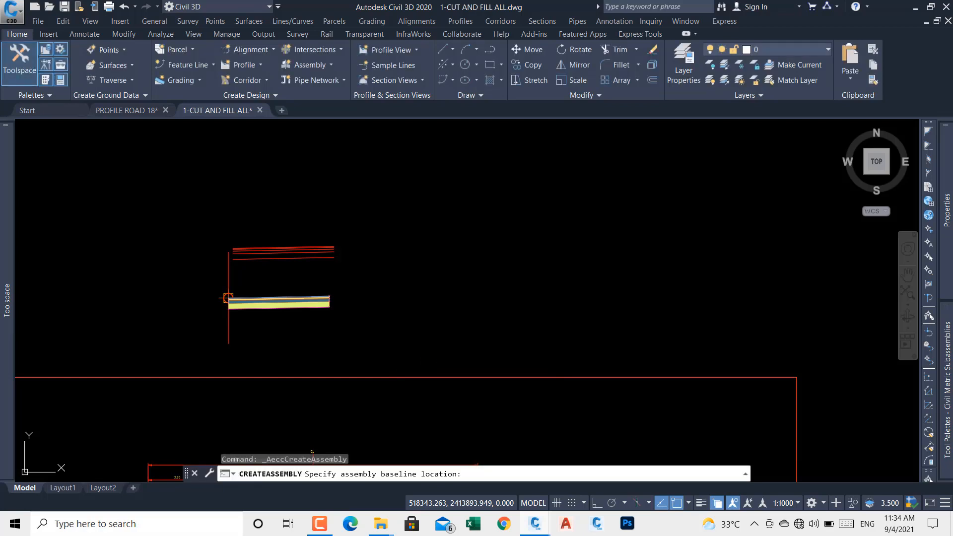
left_click(396, 292)
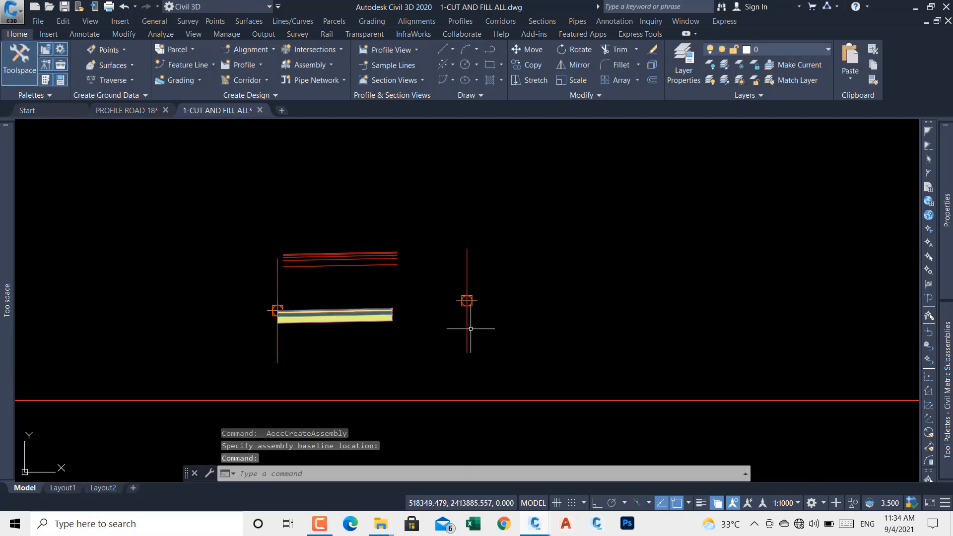
Step: Examine the finished road assembly in the neighbouring drawing and identify the subassembly type used for its outer edge layer
scroll(330, 300, "up", 2)
scroll(327, 301, "up", 2)
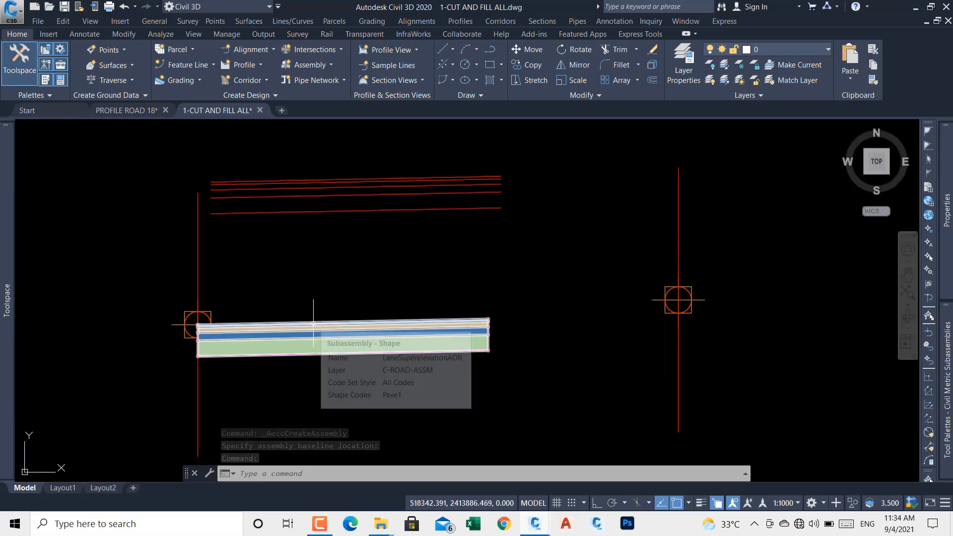
middle_click_drag(713, 385, 447, 369)
scroll(412, 283, "down", 8)
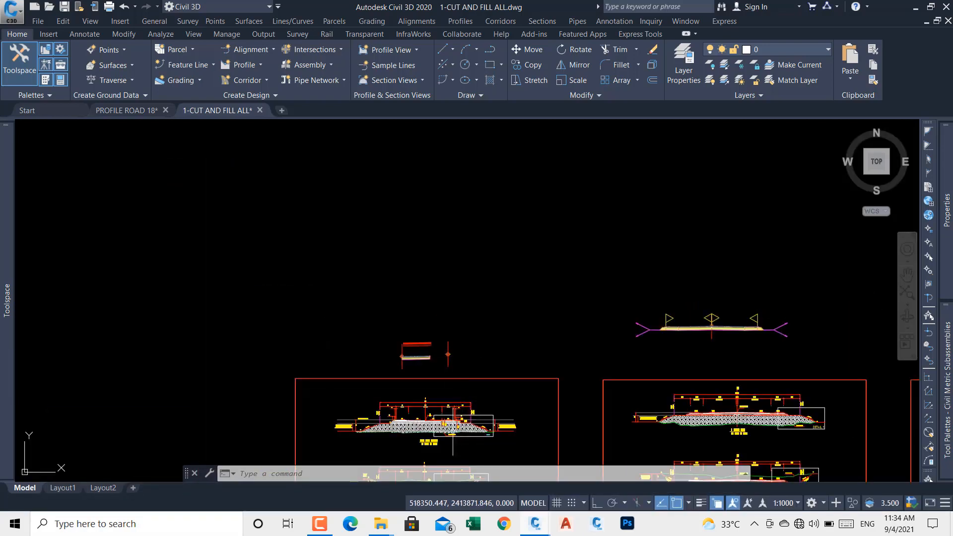
scroll(464, 383, "up", 2)
middle_click_drag(749, 330, 536, 332)
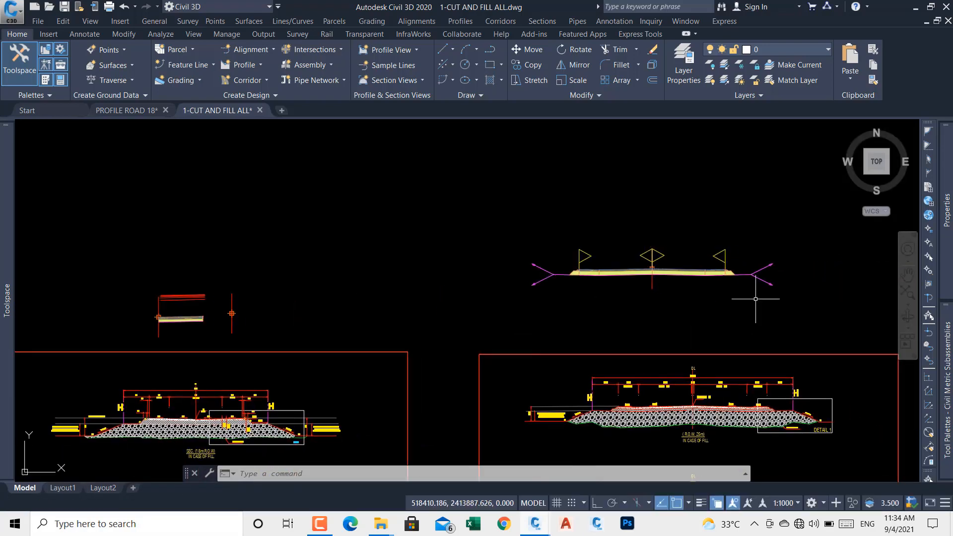
scroll(750, 280, "up", 6)
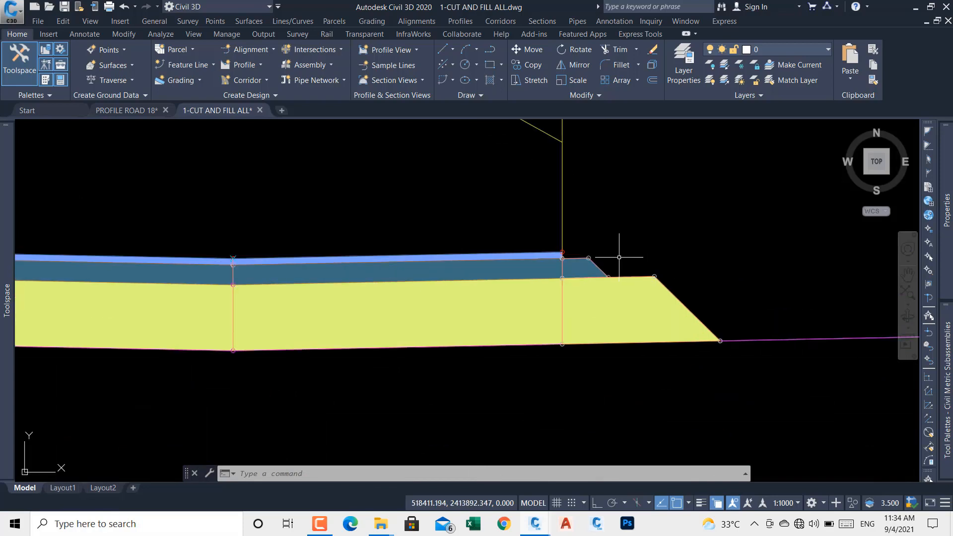
left_click(598, 261)
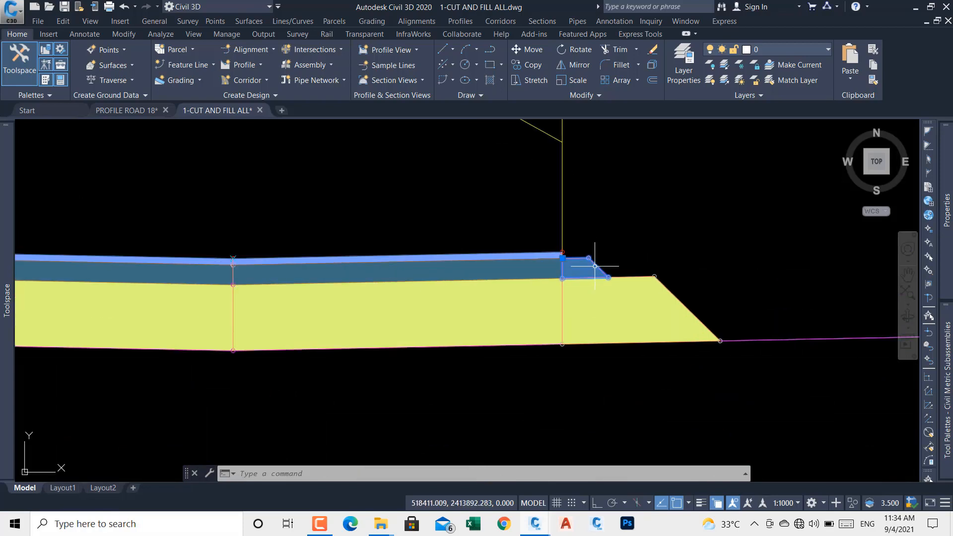
left_click(570, 249)
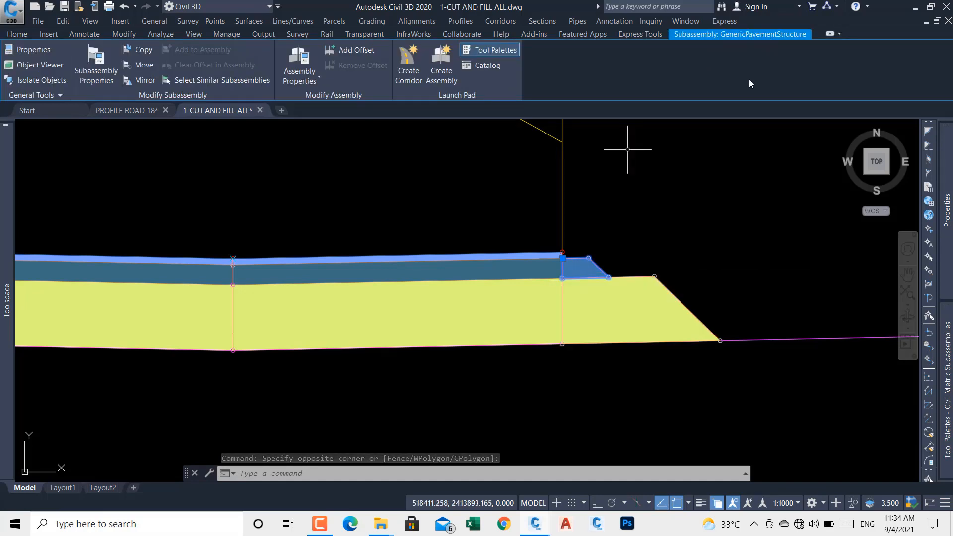
key("Escape")
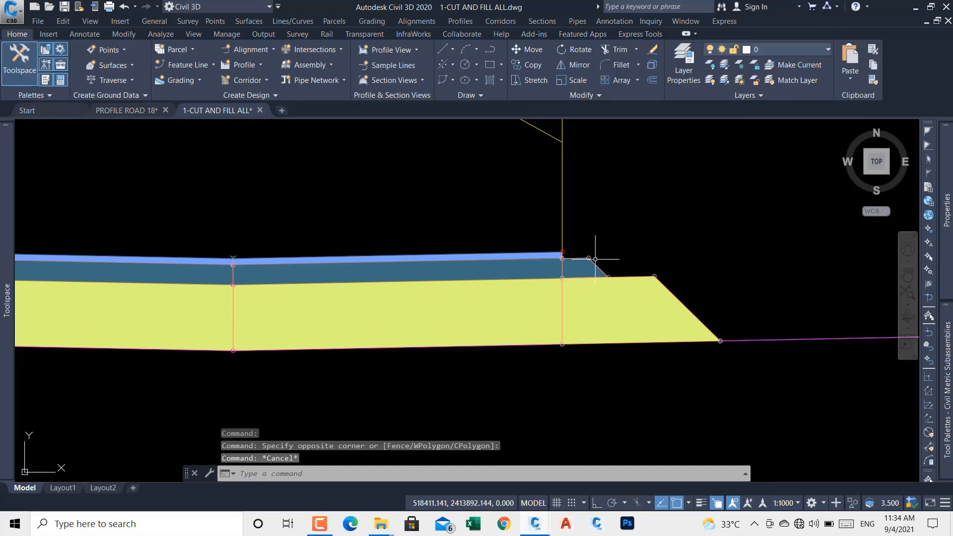
Step: Attach a GenericPavementStructure subassembly to the new assembly's baseline marker and finish placing subassemblies
mouse_move(948, 342)
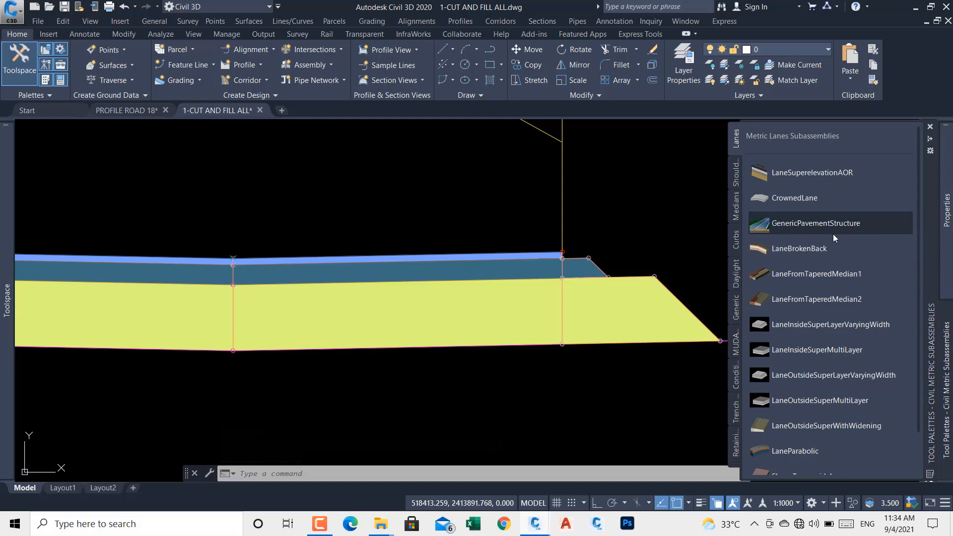
scroll(833, 234, "down", 2)
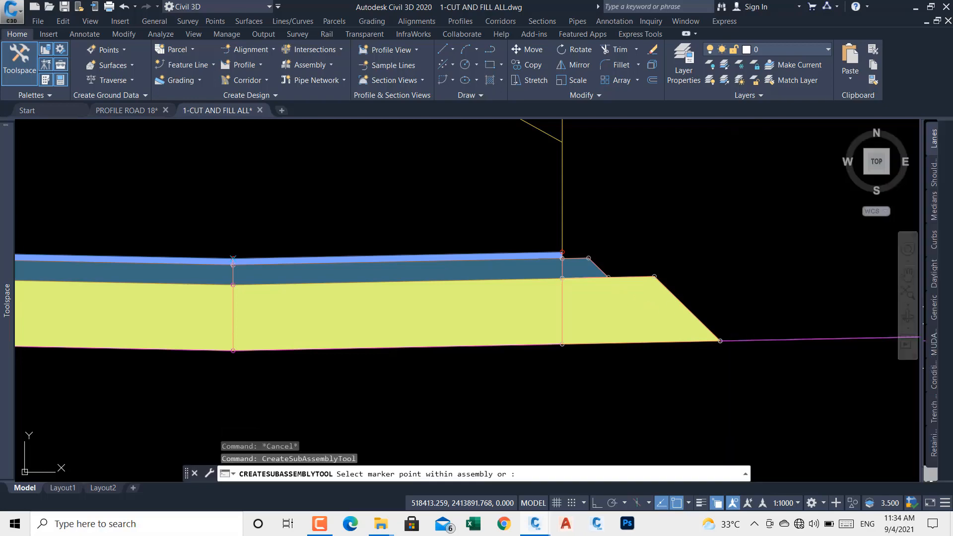
scroll(674, 217, "down", 6)
scroll(646, 217, "down", 6)
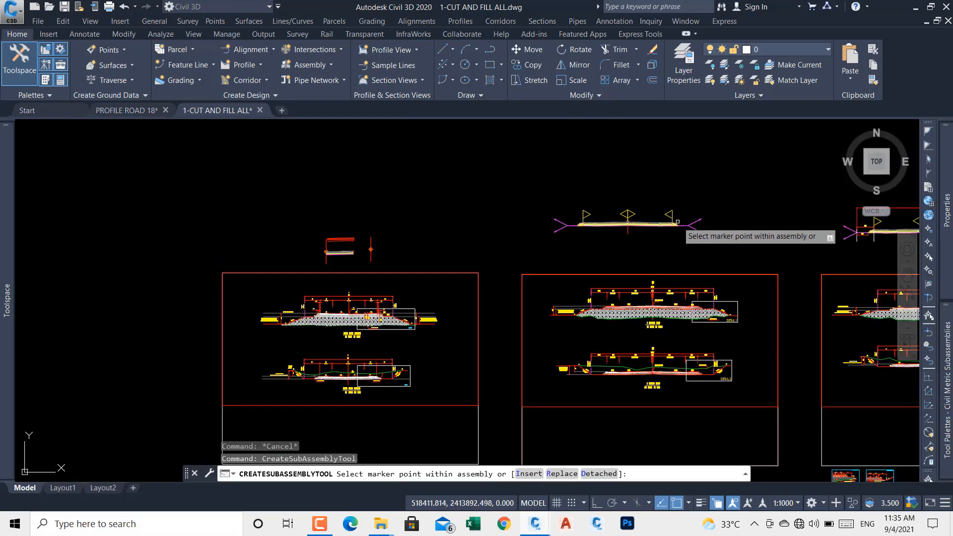
scroll(378, 248, "up", 4)
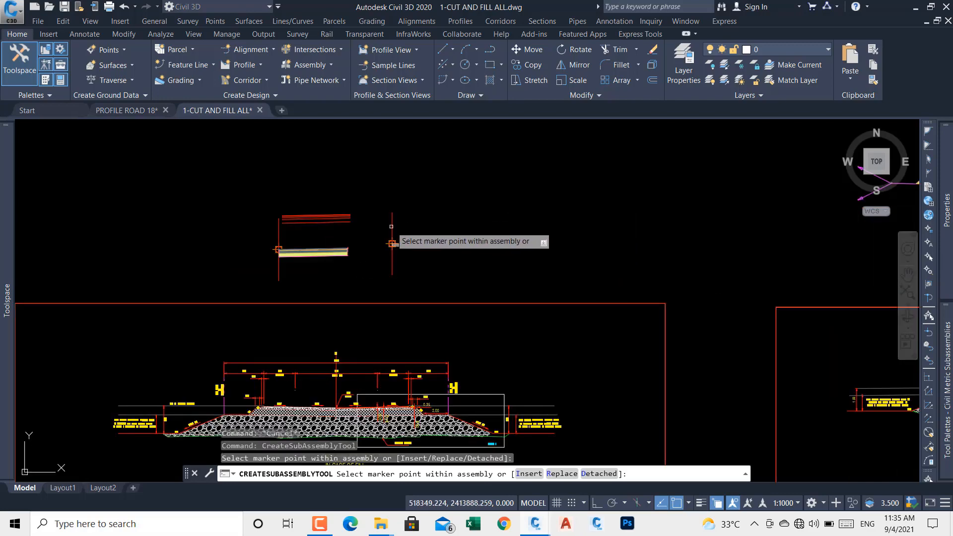
scroll(413, 254, "up", 4)
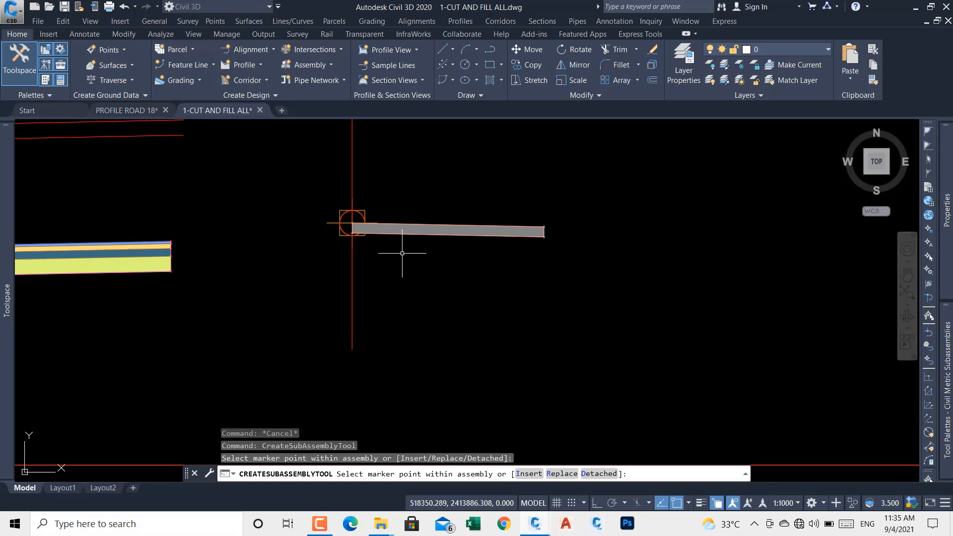
key("Escape")
Step: Set the depth of the new assembly's generic pavement layer to 0.05 m
left_click(520, 198)
left_click(460, 275)
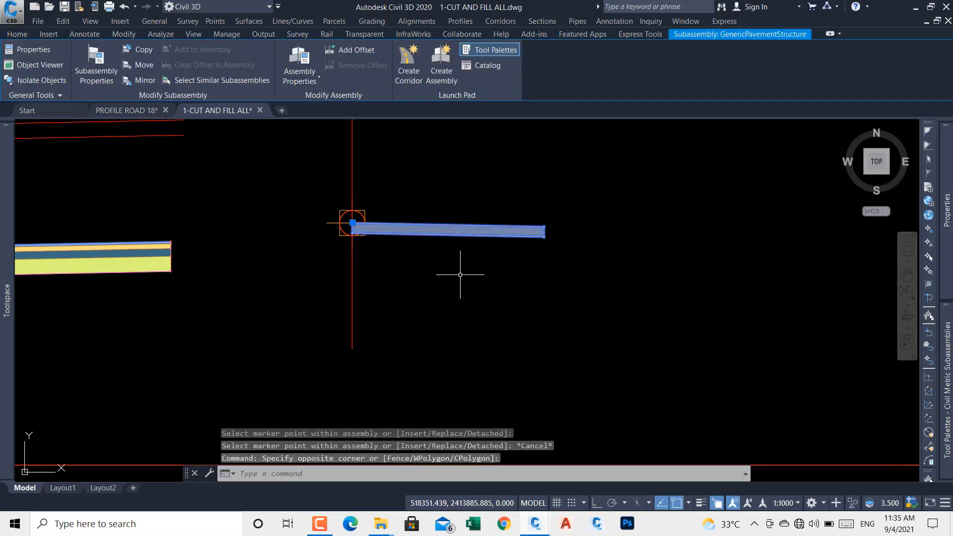
mouse_move(923, 416)
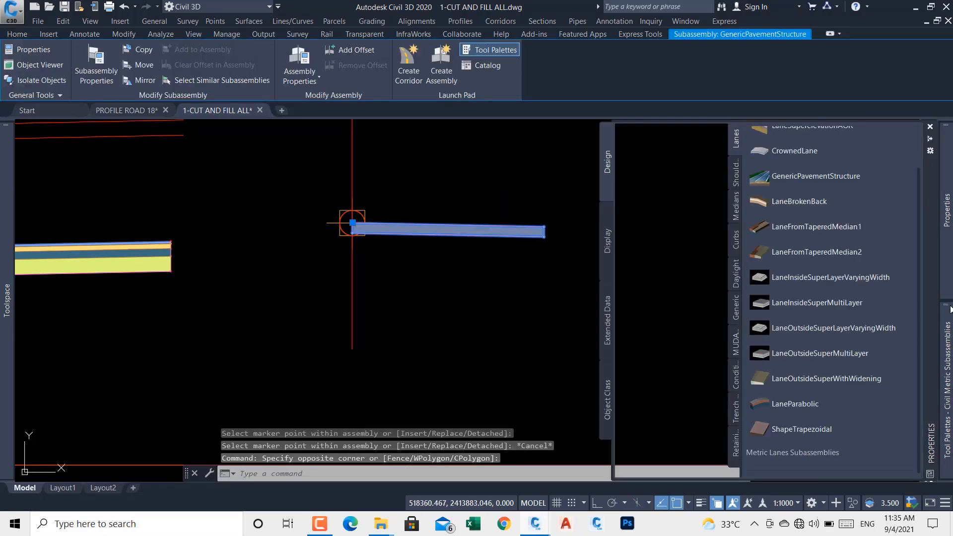
mouse_move(947, 265)
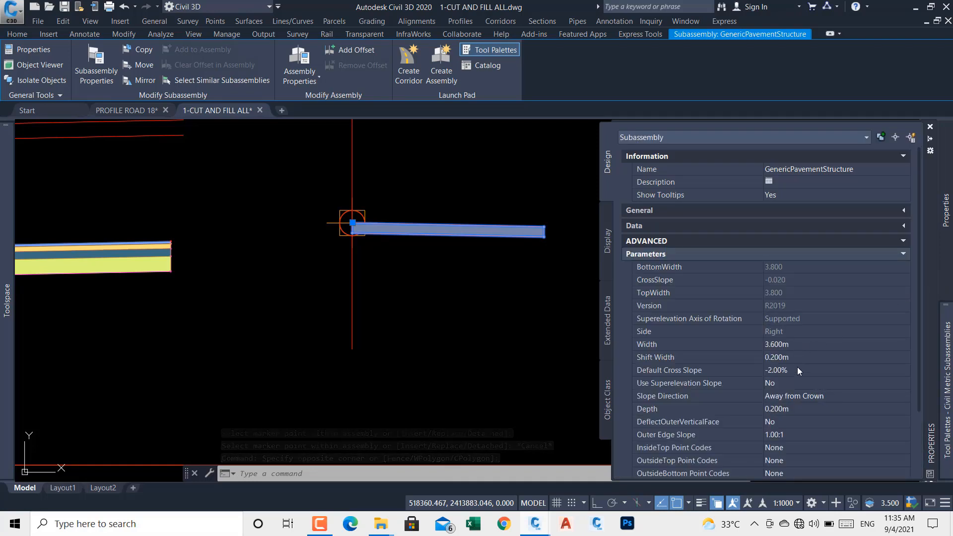
left_click(790, 411)
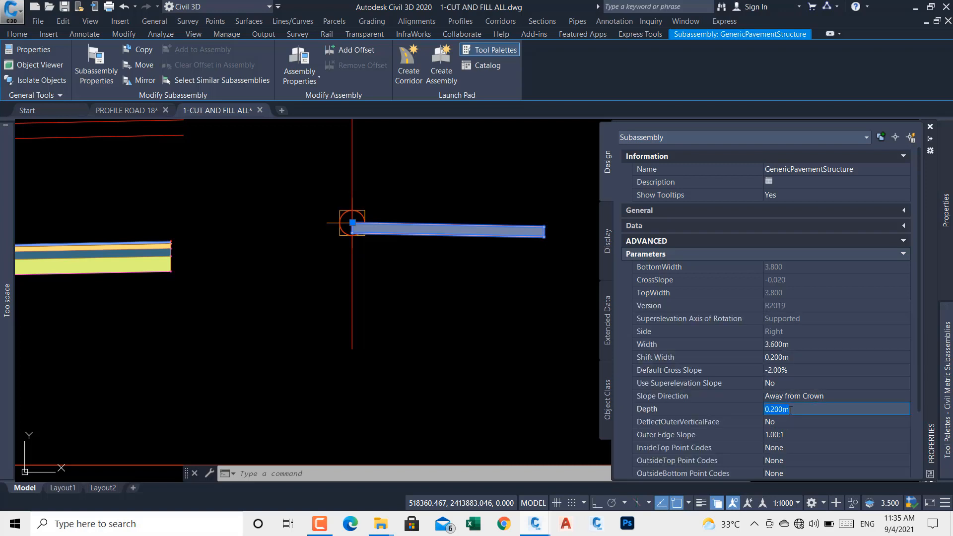
type(".05")
key("Tab")
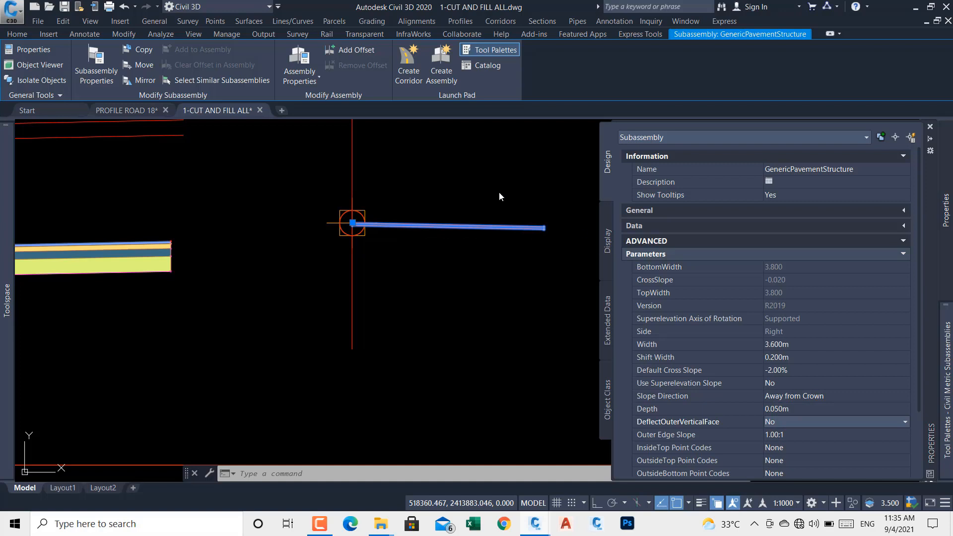
key("Escape")
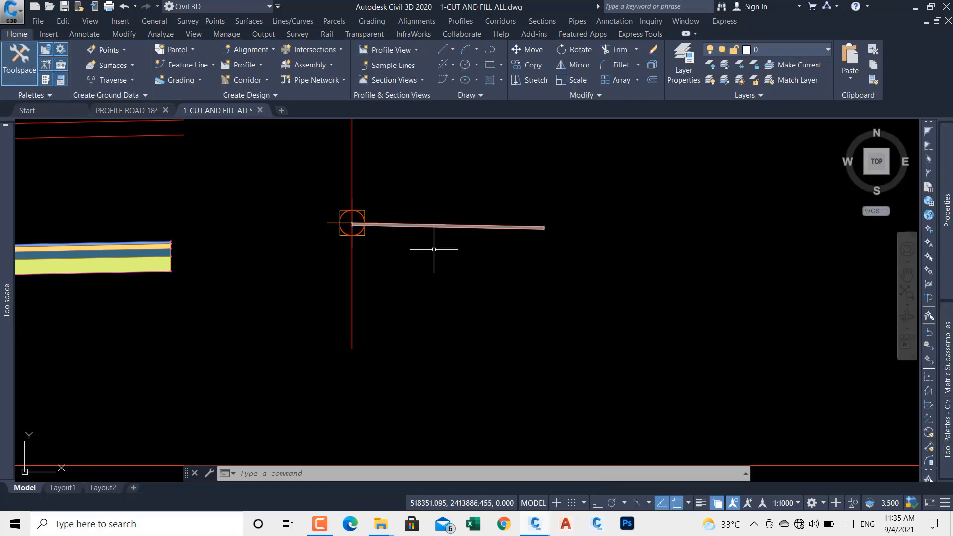
Step: Copy the thin generic pavement layer to its own inside bottom marker point, stacking a second layer beneath it
left_click(138, 244)
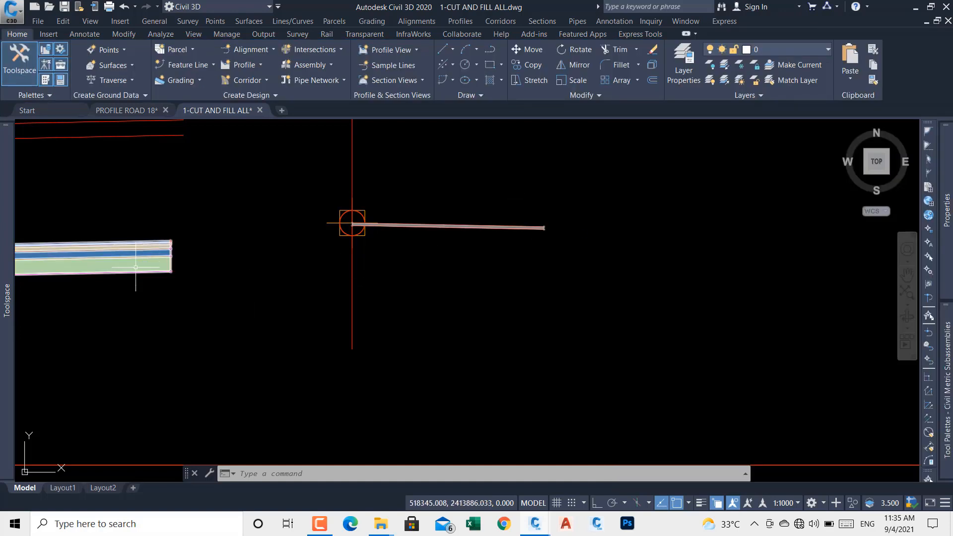
key("Escape")
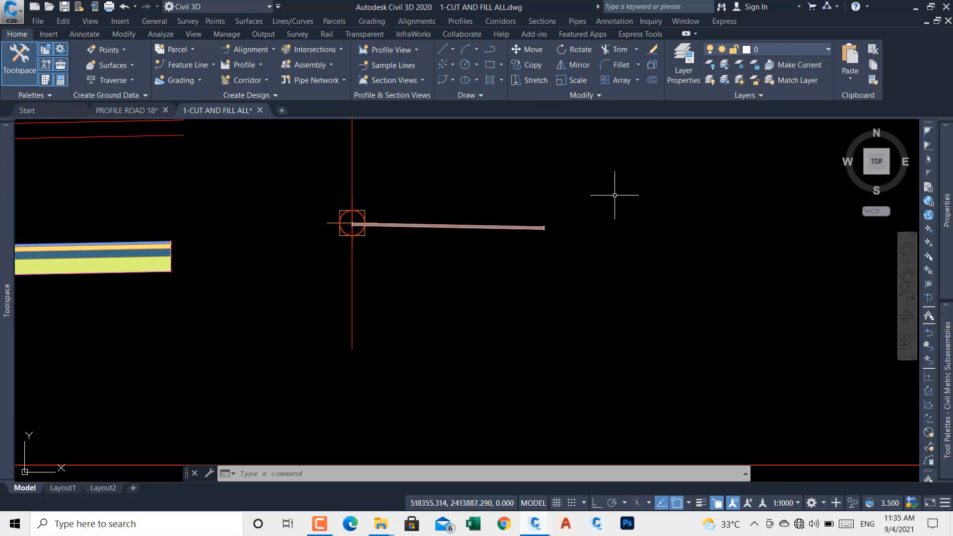
left_click(561, 191)
left_click(499, 252)
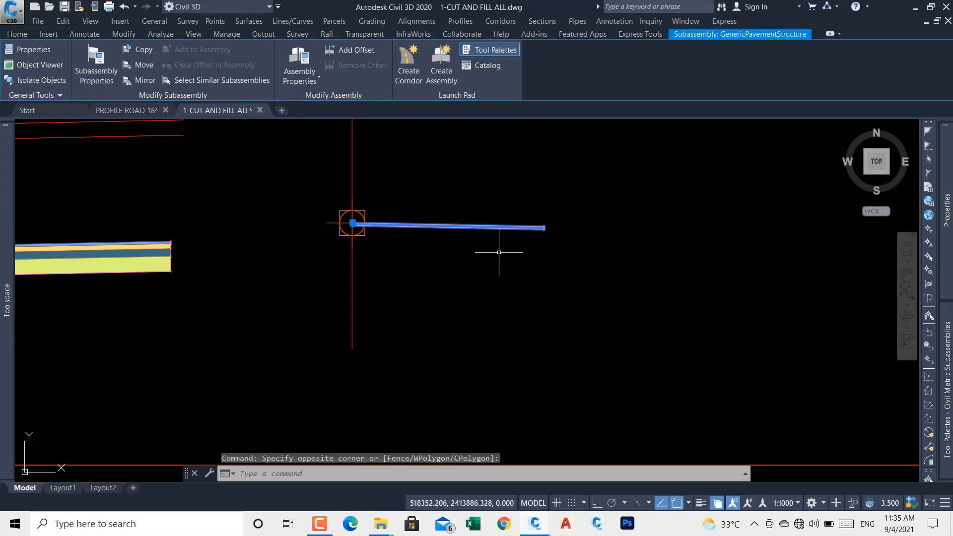
right_click(499, 252)
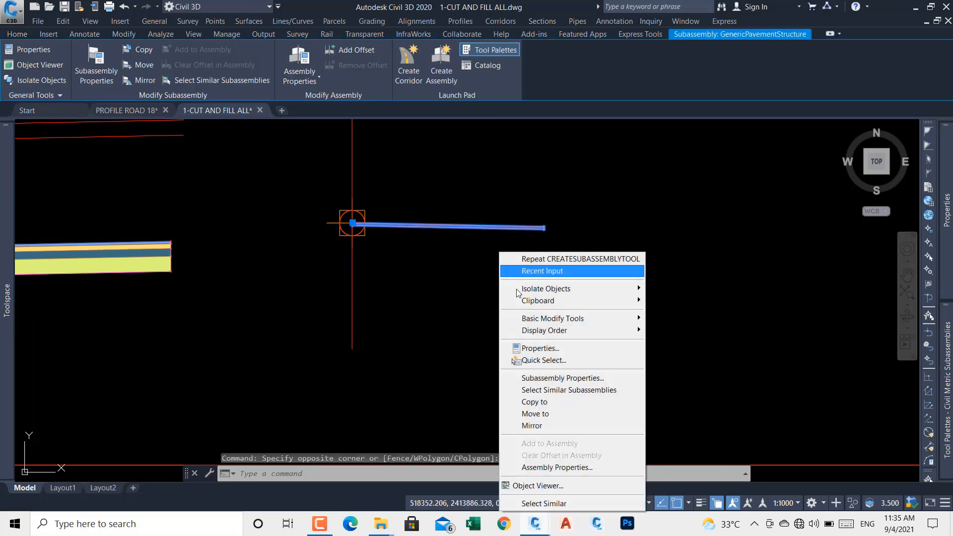
left_click(534, 402)
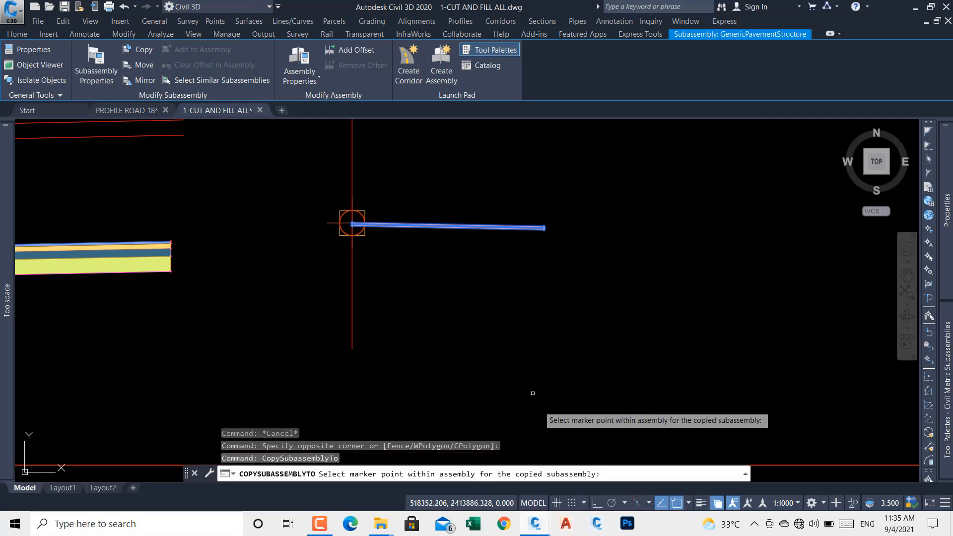
scroll(379, 302, "up", 4)
middle_click_drag(315, 233, 348, 418)
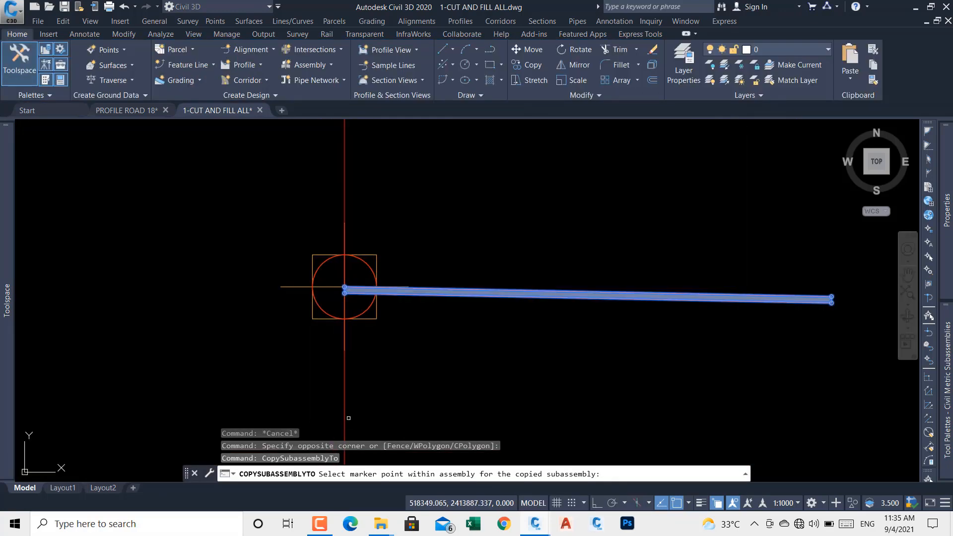
scroll(353, 291, "up", 4)
scroll(357, 310, "up", 4)
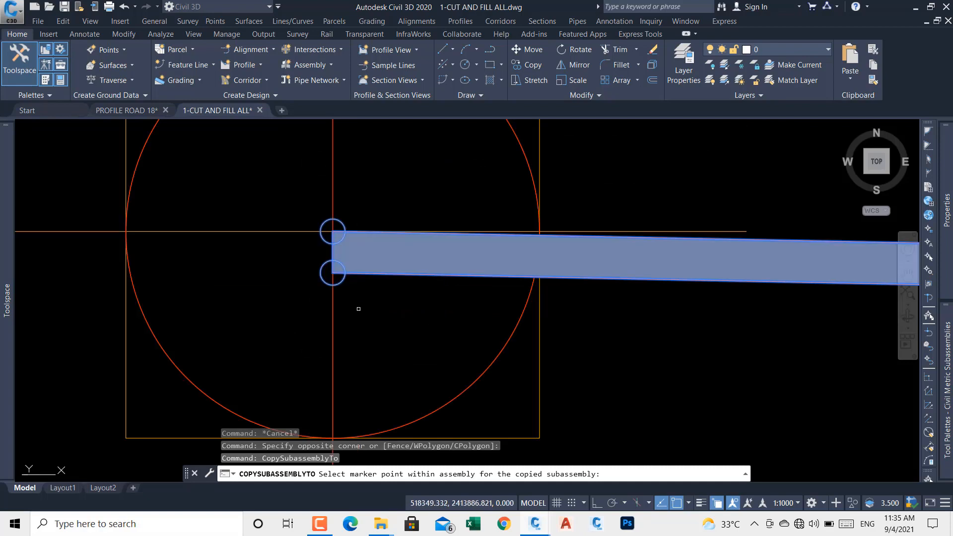
left_click(342, 281)
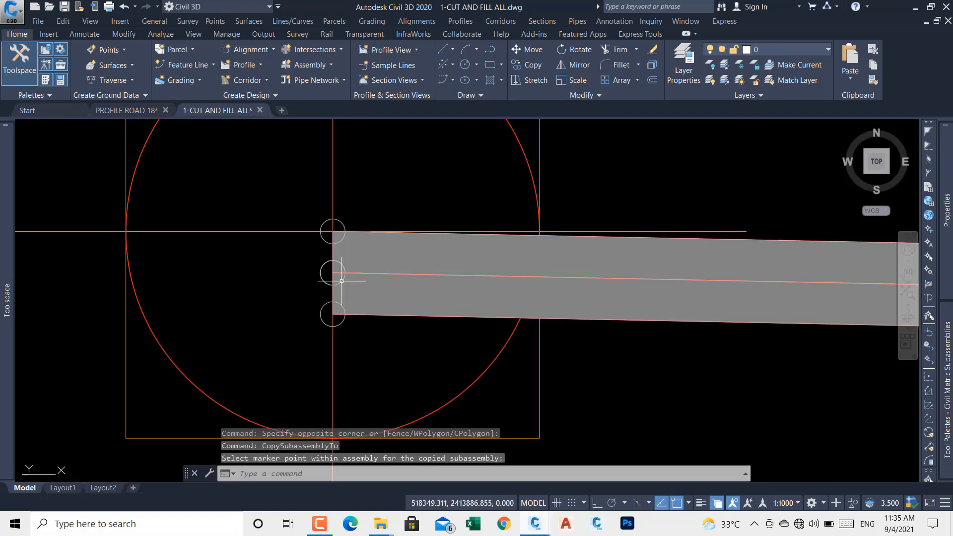
Step: Copy the second generic pavement layer to its inside bottom marker point, stacking a third layer beneath it
key("Return")
left_click(355, 315)
right_click(354, 315)
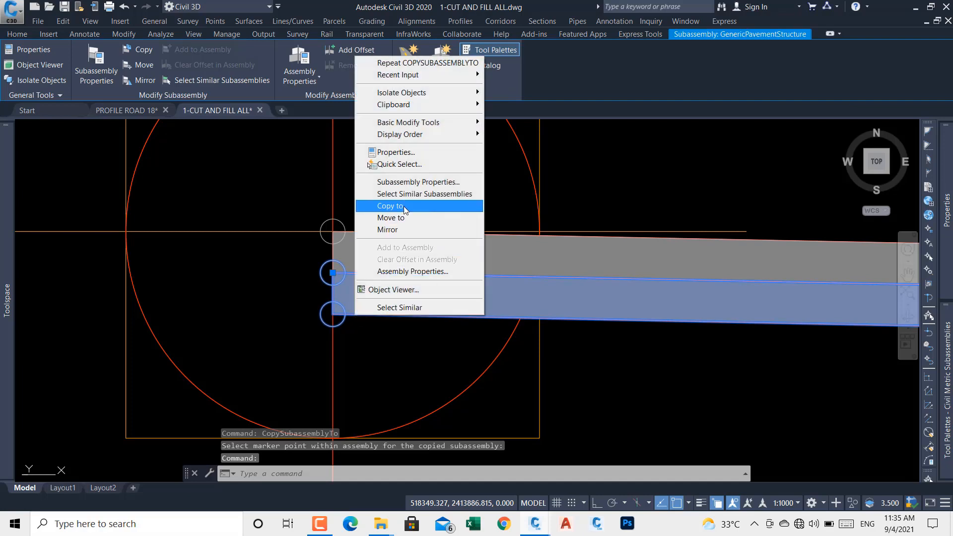
left_click(404, 207)
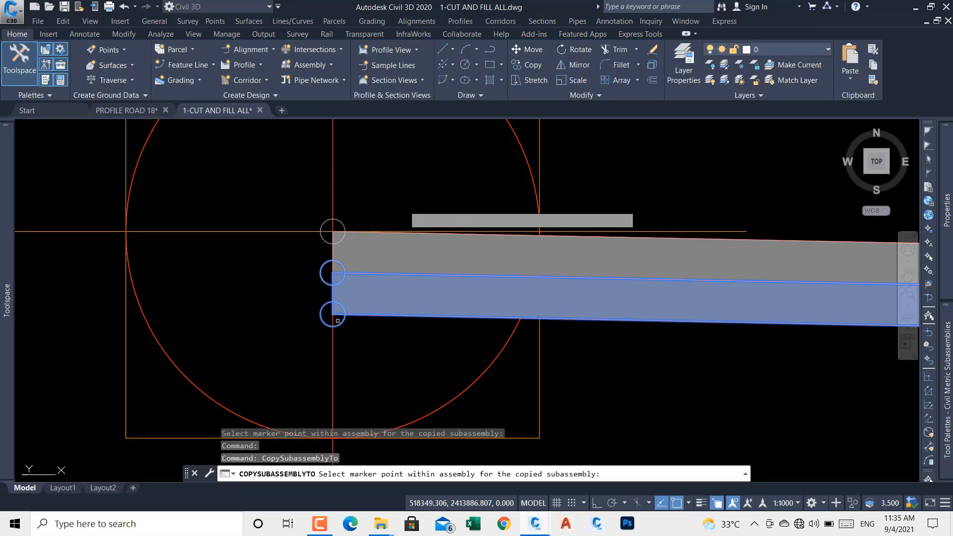
left_click(335, 317)
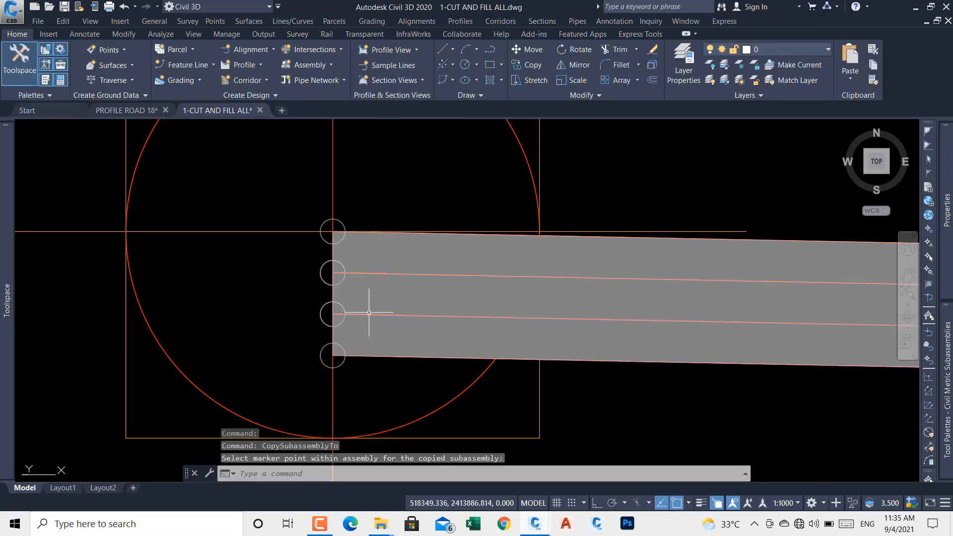
Step: Copy the third pavement layer to its inside bottom marker point to stack a fourth layer at the base
left_click(391, 353)
right_click(391, 351)
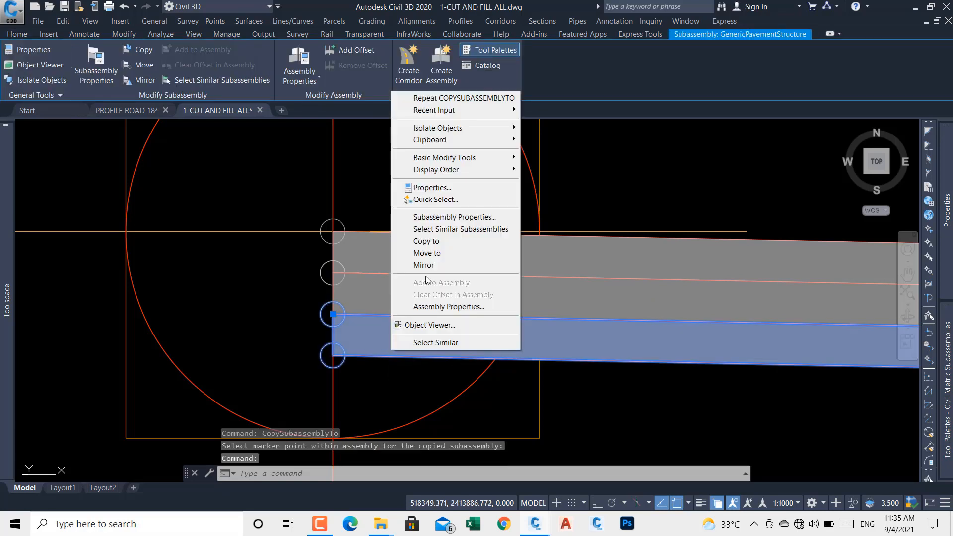
left_click(437, 245)
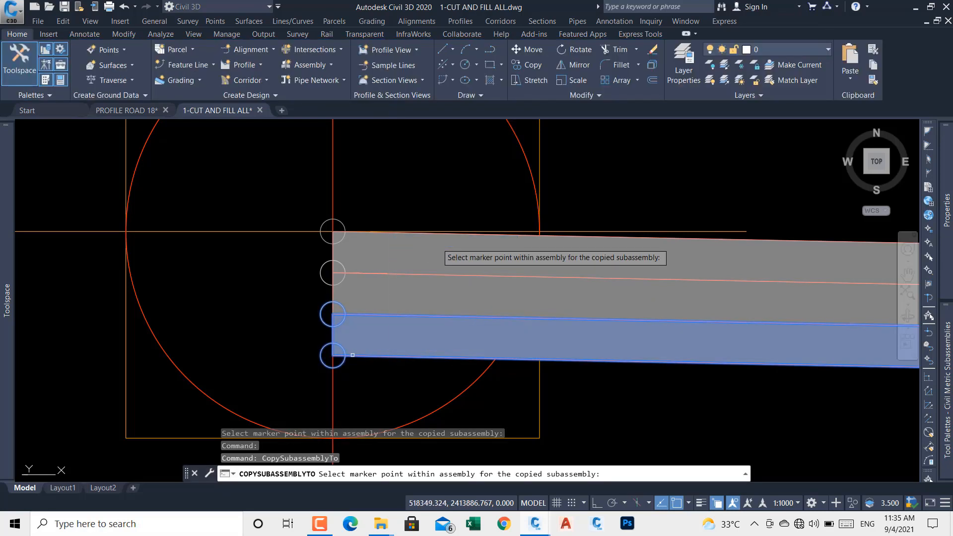
left_click(346, 363)
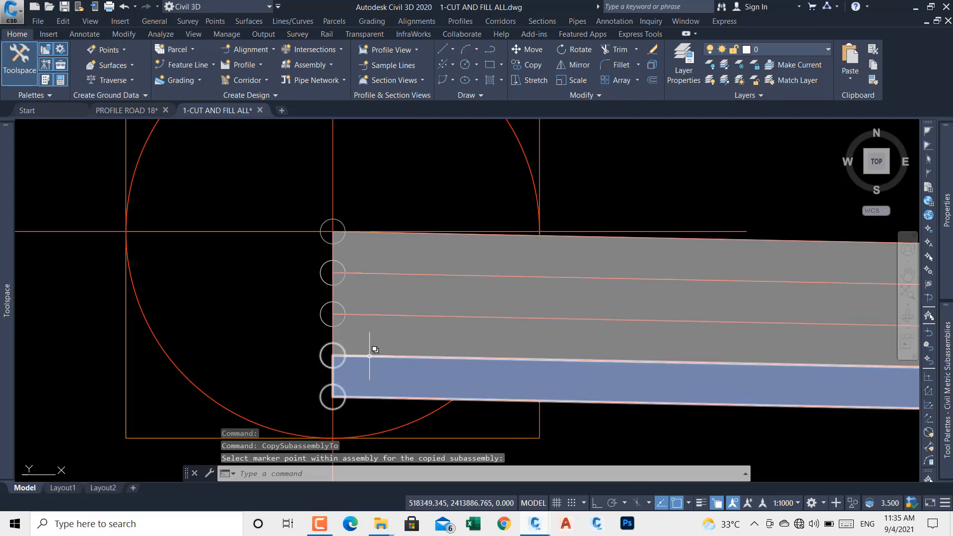
key("Escape")
Step: Rename the uppermost pavement layer of the new assembly as AS
scroll(293, 311, "down", 3)
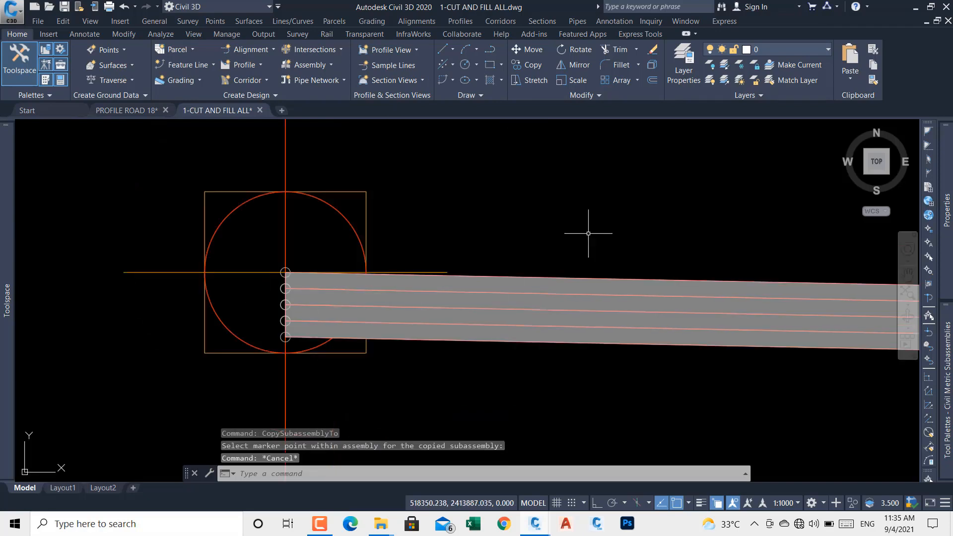
left_click(568, 280)
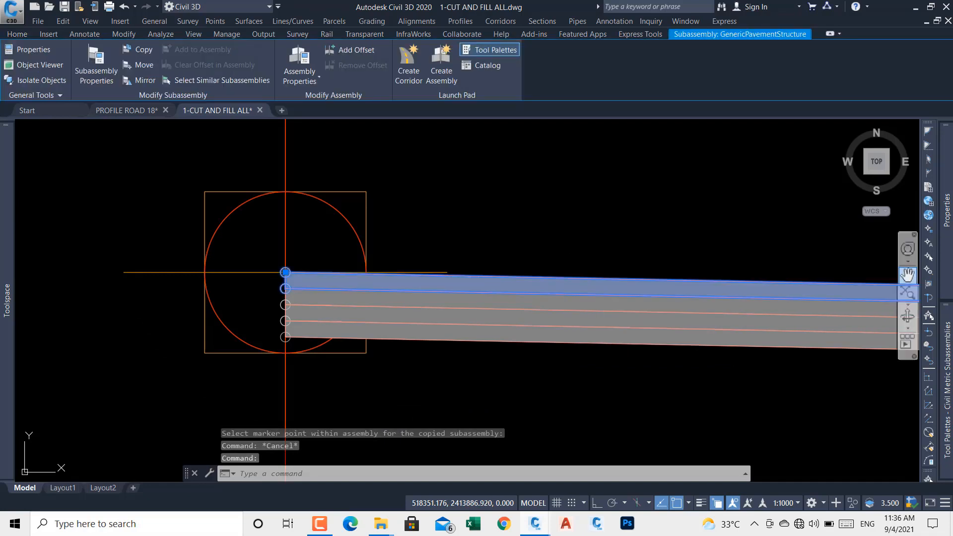
mouse_move(946, 211)
left_click(859, 169)
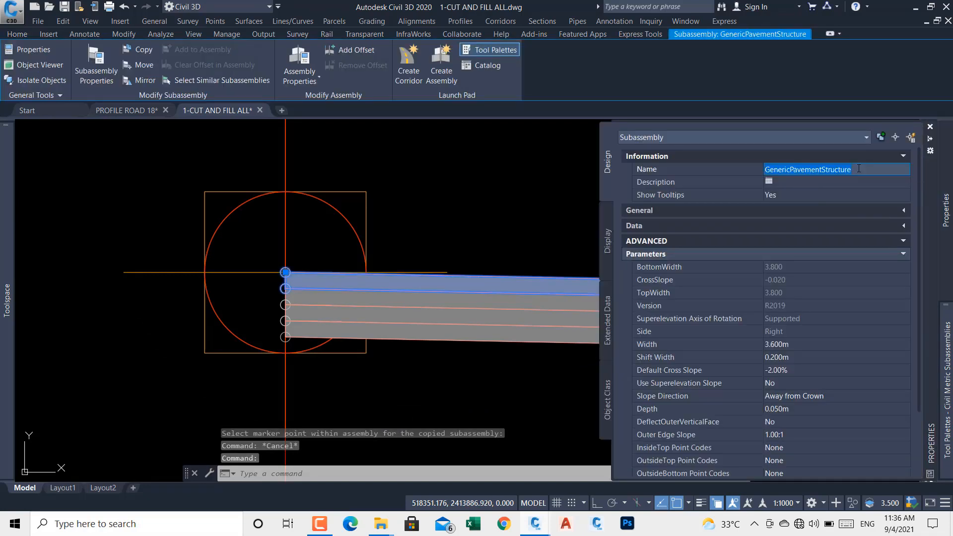
type("as")
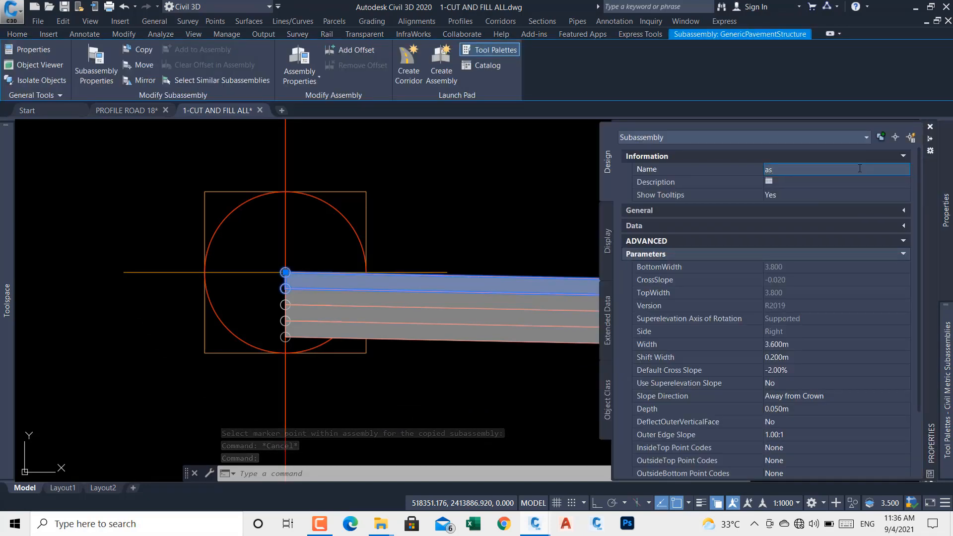
key("BackSpace")
key("BackSpace")
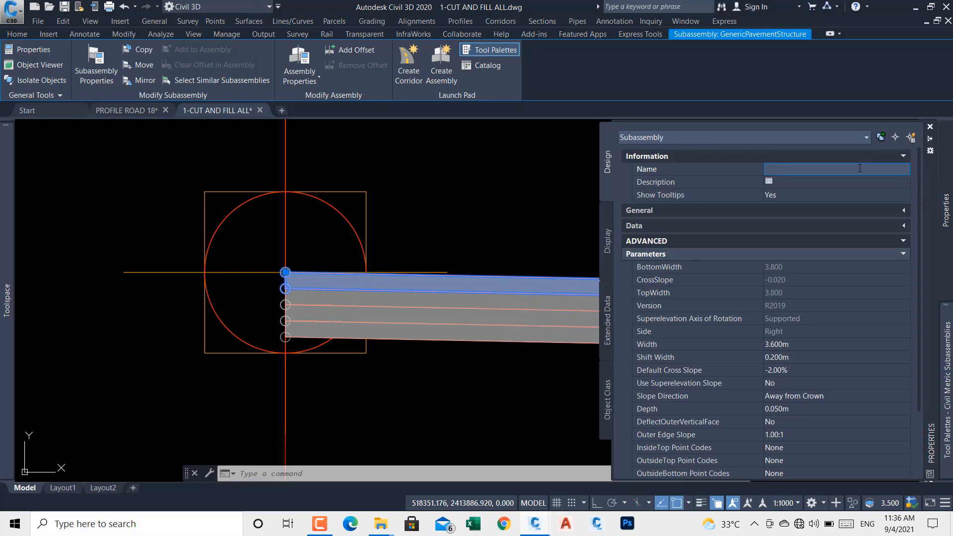
type("AS")
key("Return")
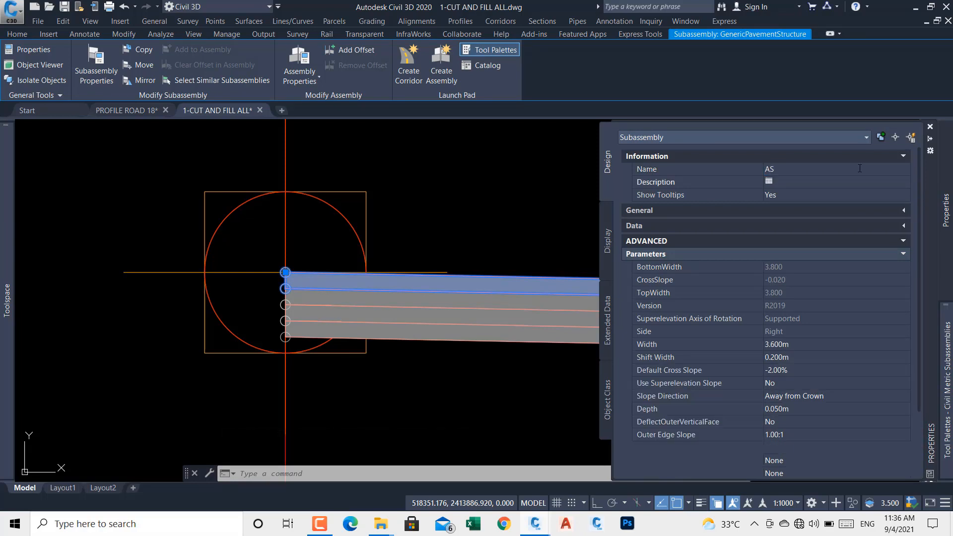
key("Escape")
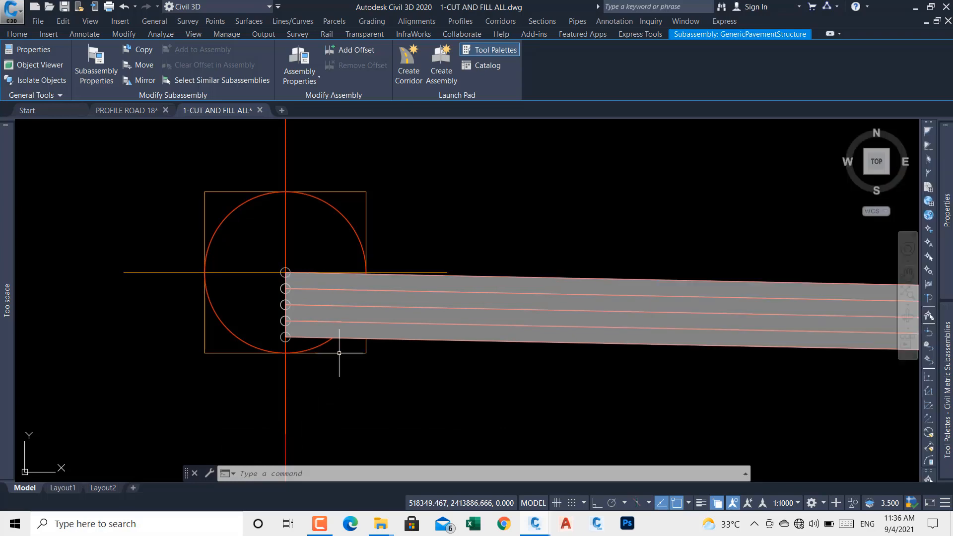
Step: Rename the second pavement layer, directly beneath the AS layer, as P2
scroll(389, 279, "down", 3)
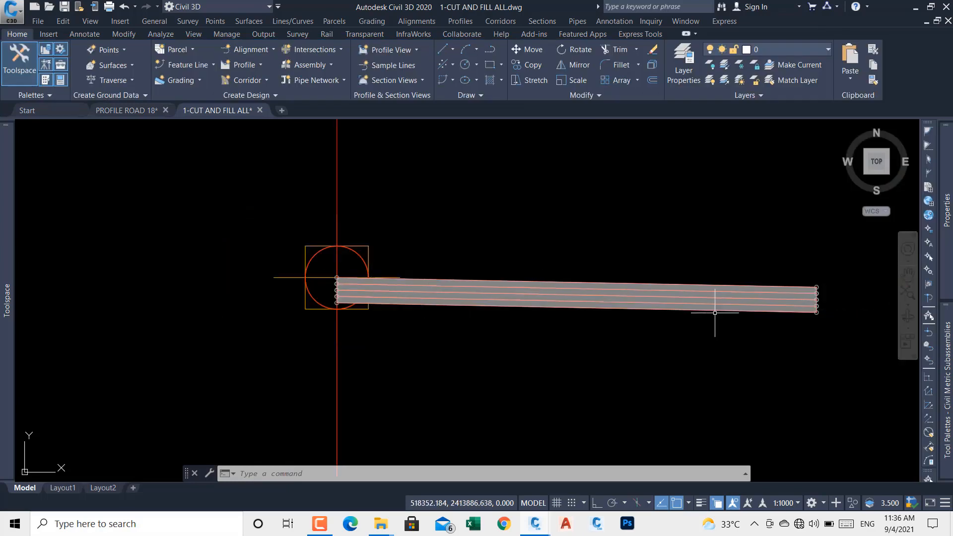
scroll(803, 311, "up", 4)
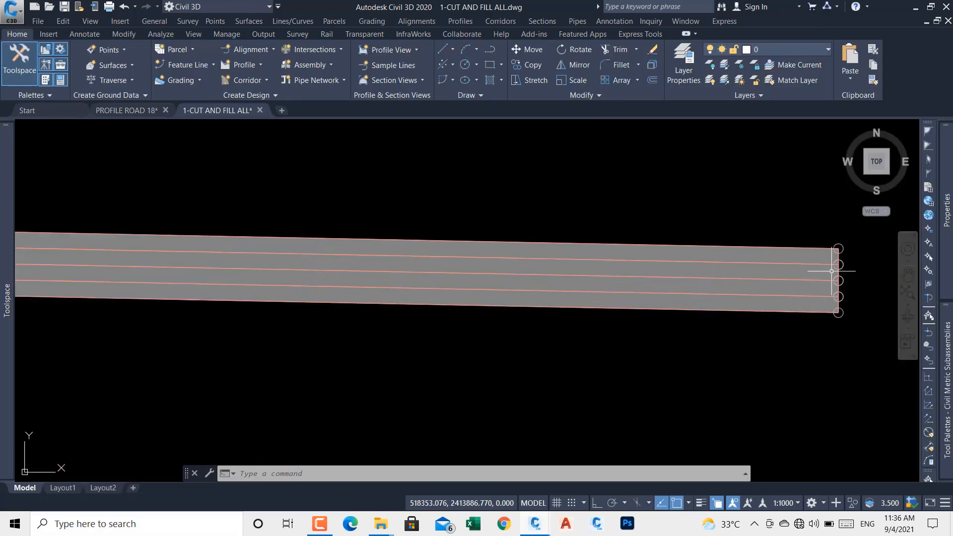
scroll(835, 268, "up", 3)
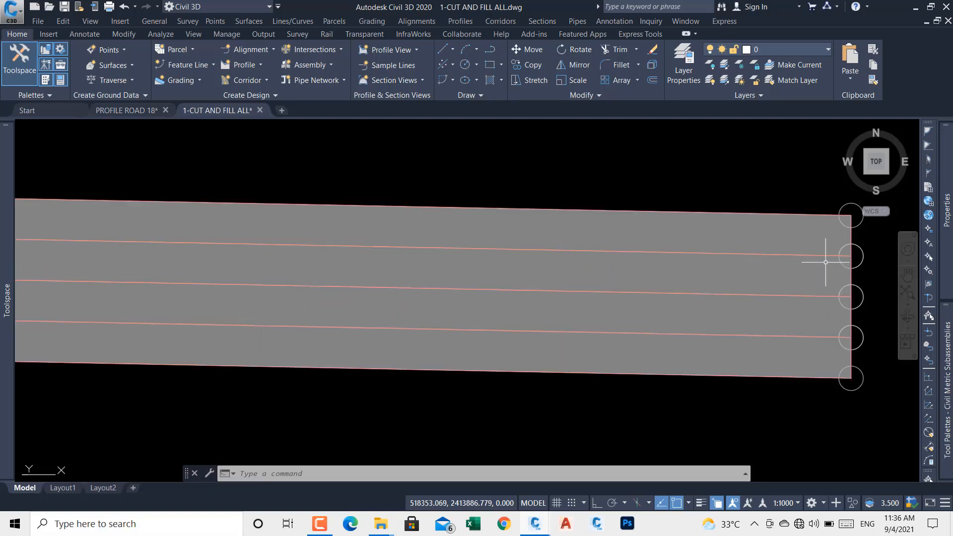
left_click(824, 259)
left_click(830, 251)
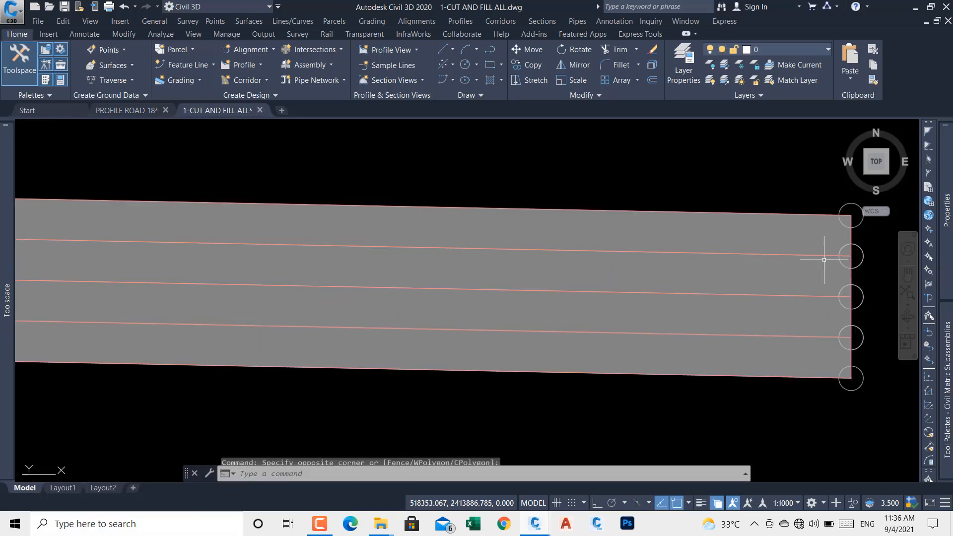
left_click(849, 259)
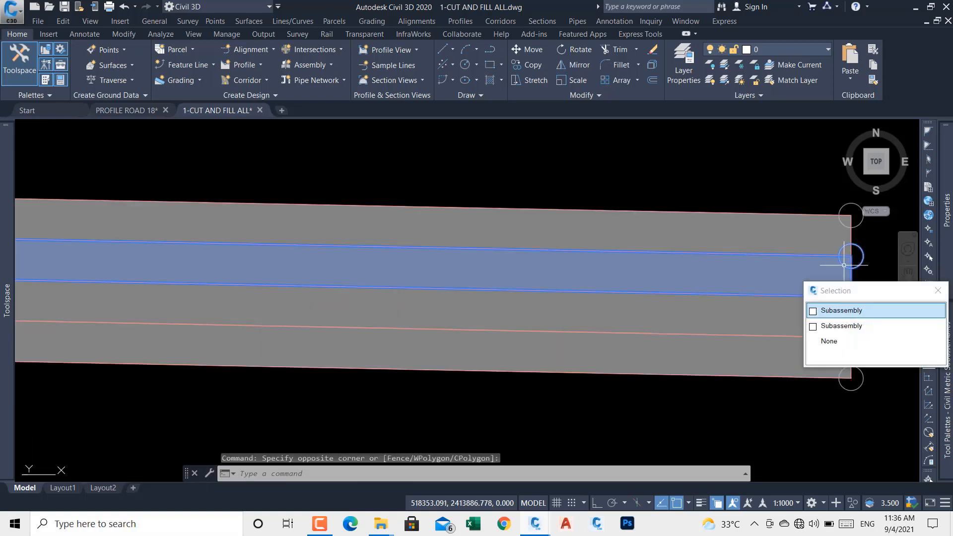
mouse_move(952, 246)
left_click(875, 164)
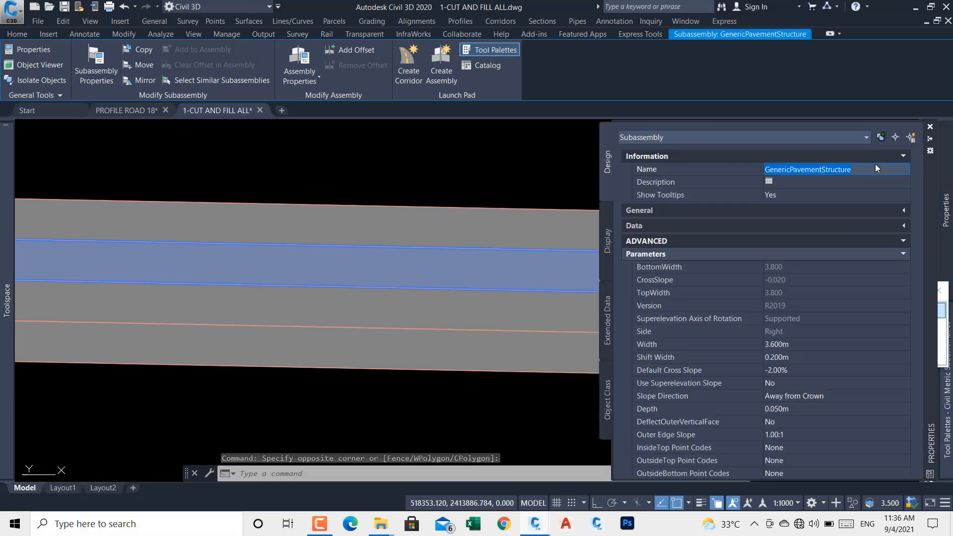
type("P2")
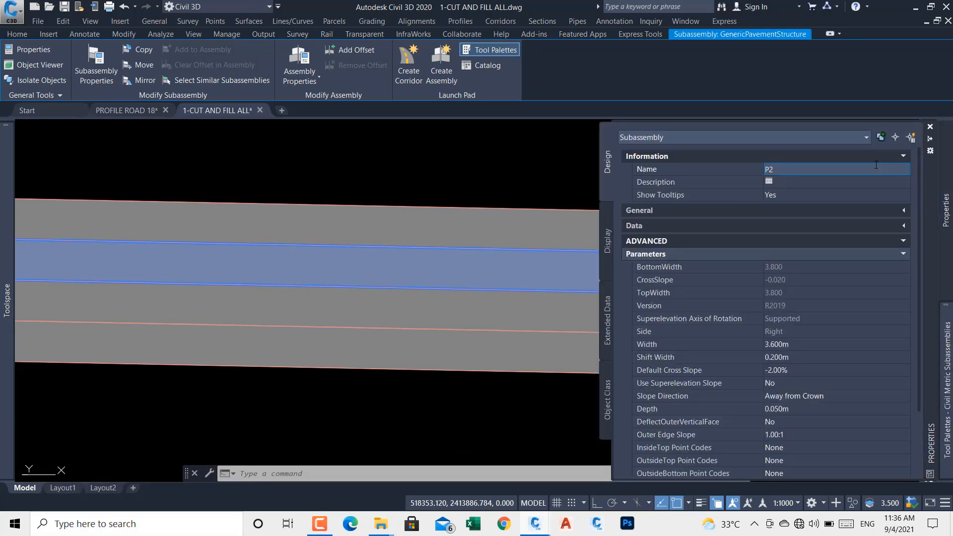
key("Return")
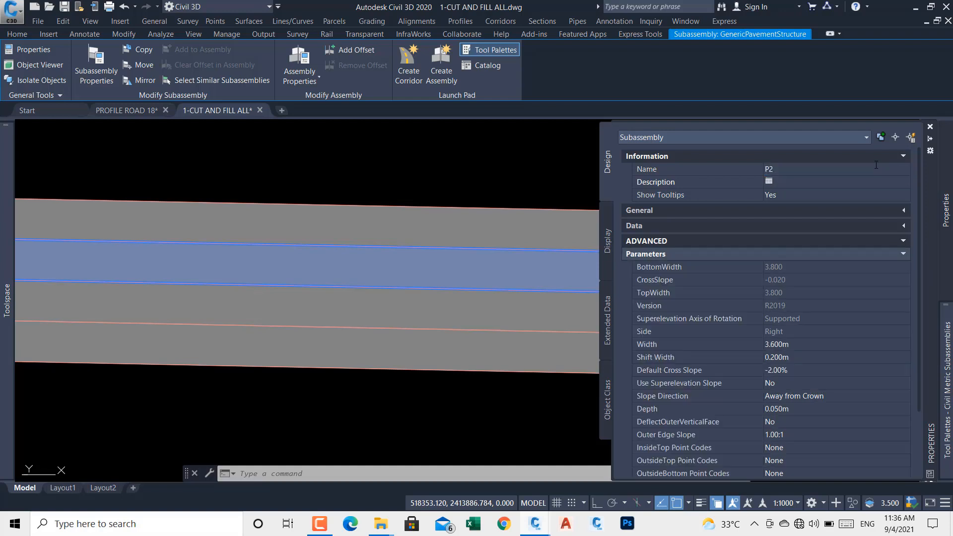
key("Escape")
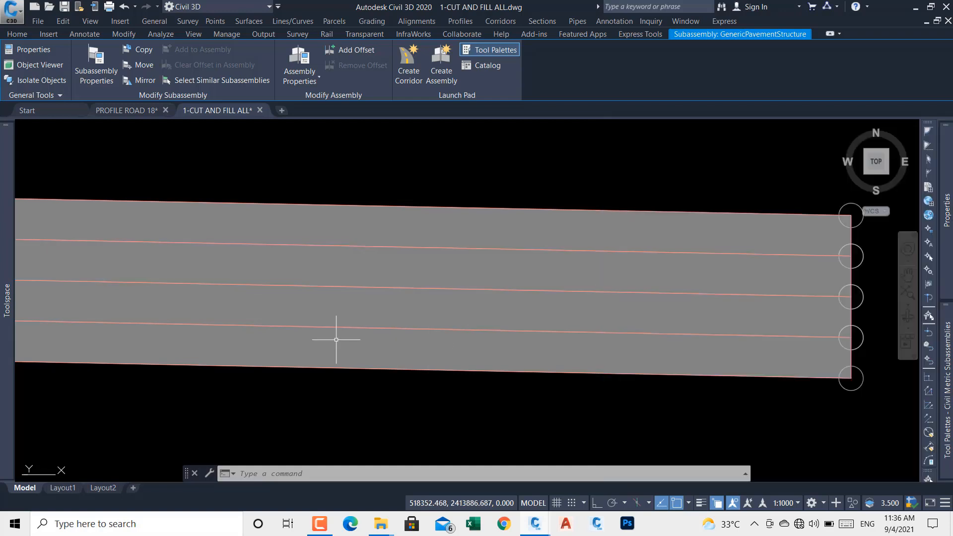
Step: Rename the third pavement layer, directly beneath the P2 layer, as SUB
double_click(854, 308)
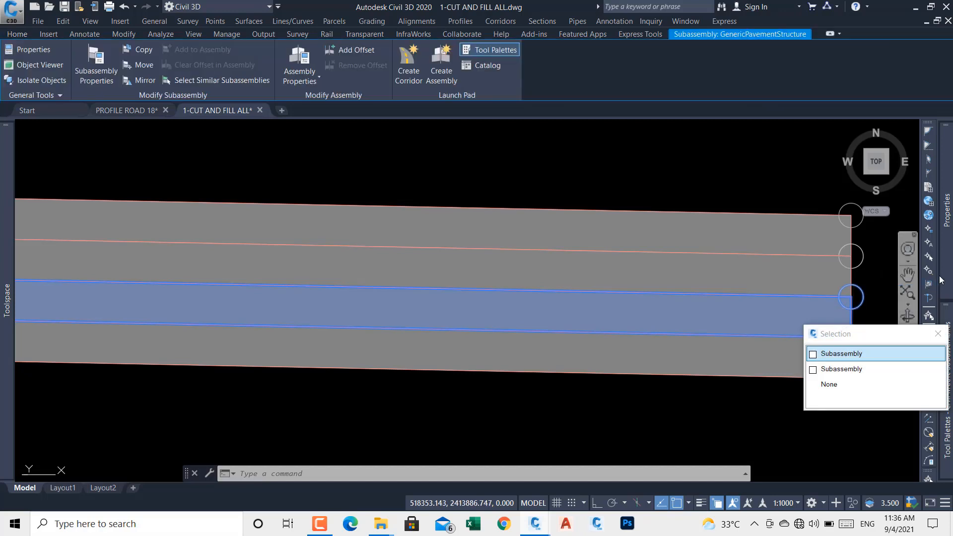
left_click(856, 169)
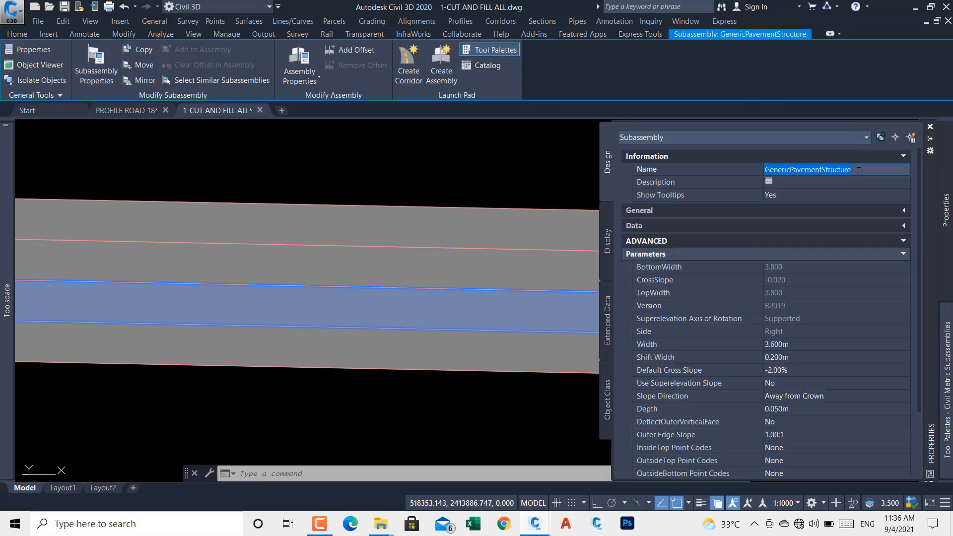
type("P")
key("BackSpace")
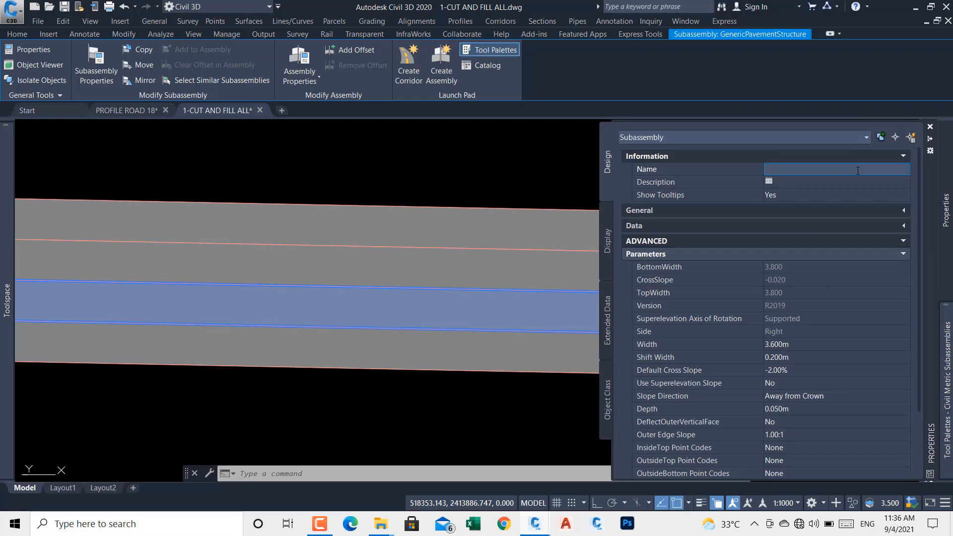
type("SUB")
key("Return")
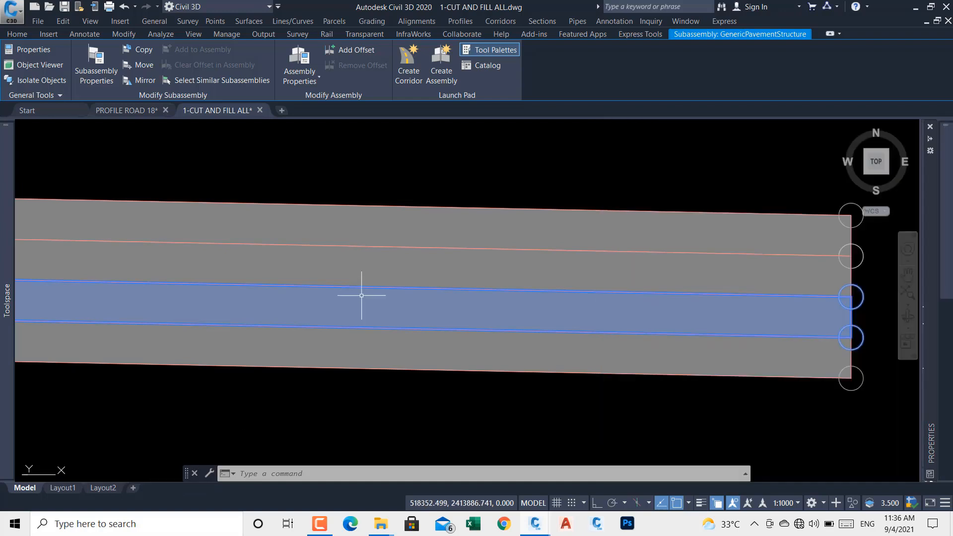
key("Escape")
Step: Rename the lowest pavement layer of the new assembly as SUB GRADE
left_click(863, 373)
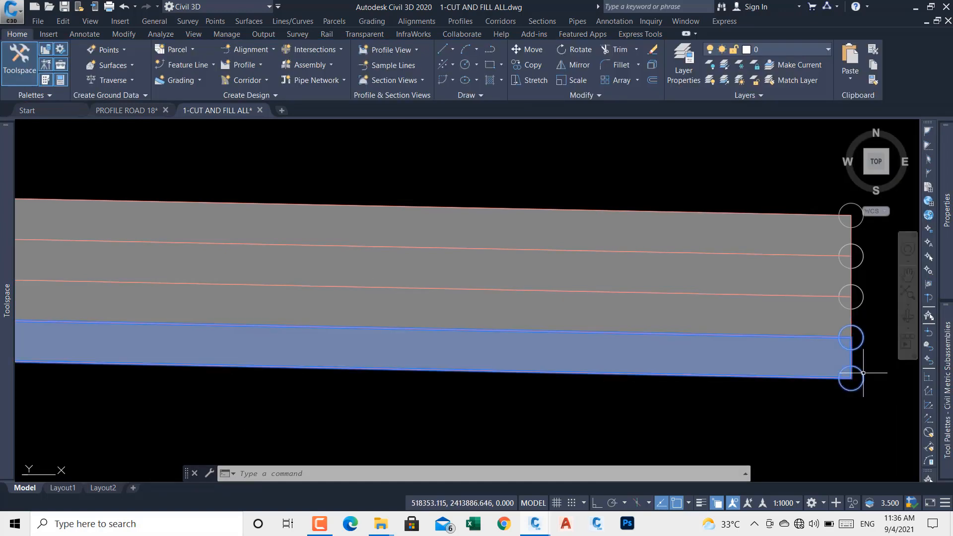
mouse_move(946, 229)
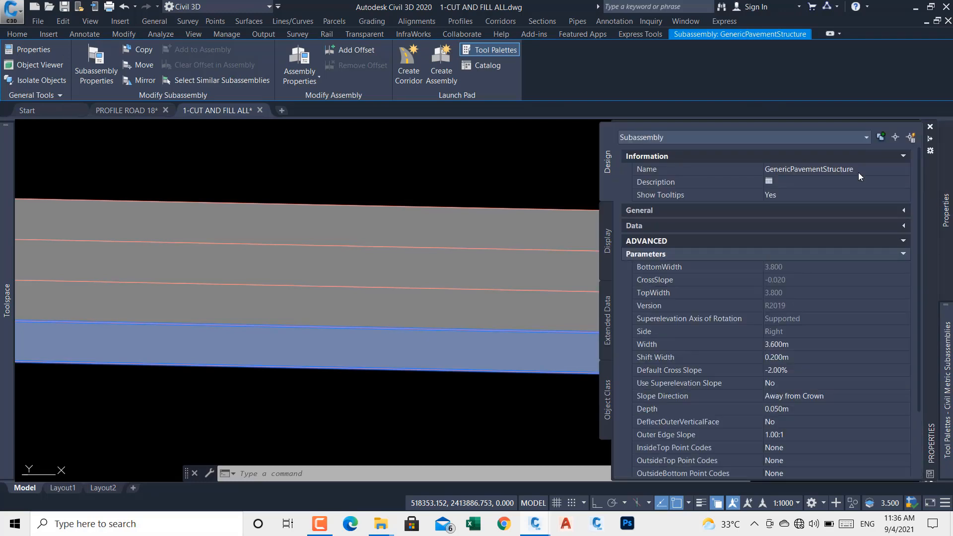
left_click(859, 171)
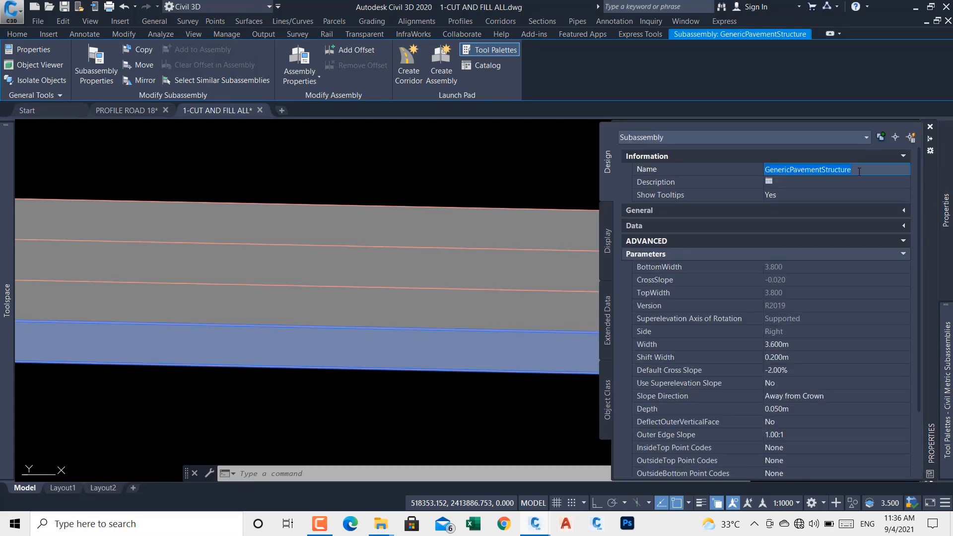
type("SUB GRADE")
key("Return")
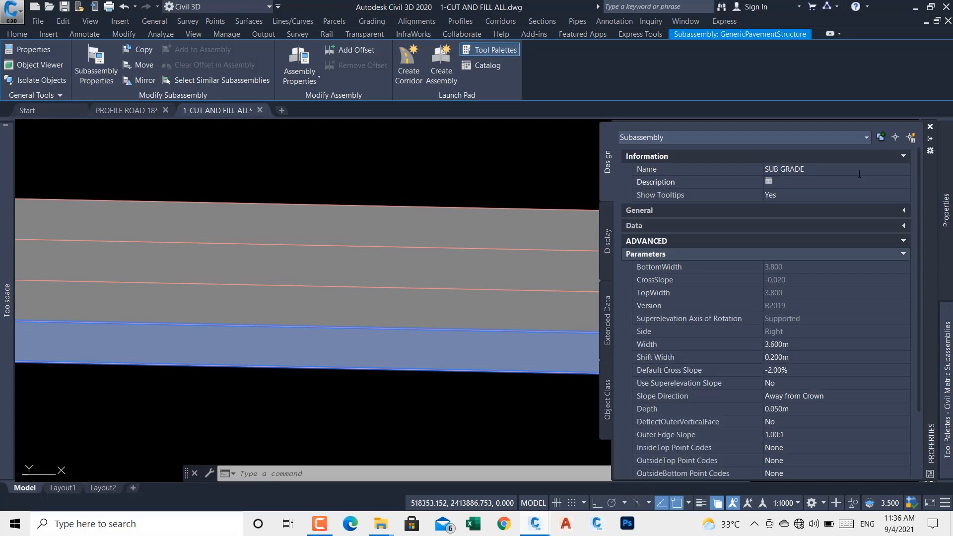
key("Escape")
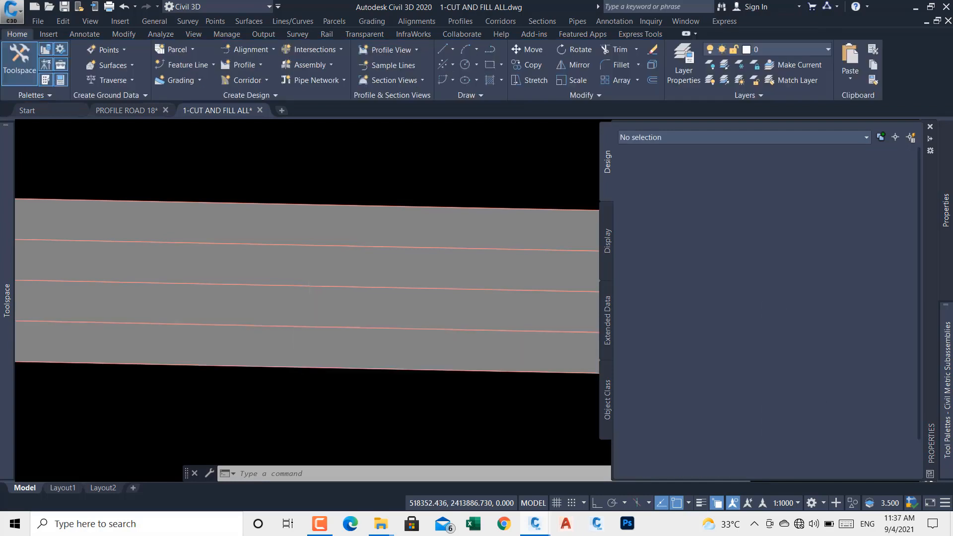
Step: Compare the new assembly's layer stack with the coloured layers of the neighbouring finished assembly
scroll(505, 248, "down", 7)
scroll(613, 266, "down", 4)
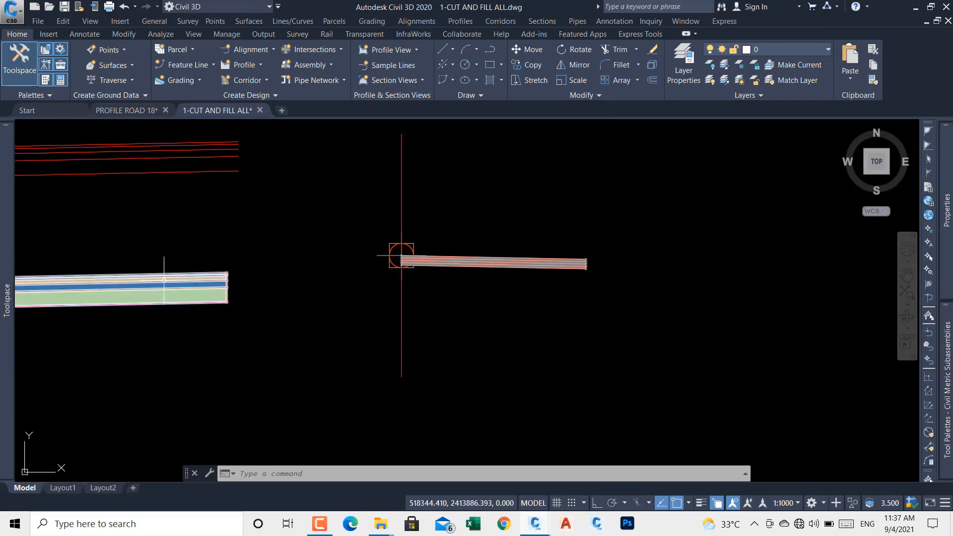
scroll(164, 278, "up", 2)
scroll(165, 277, "up", 2)
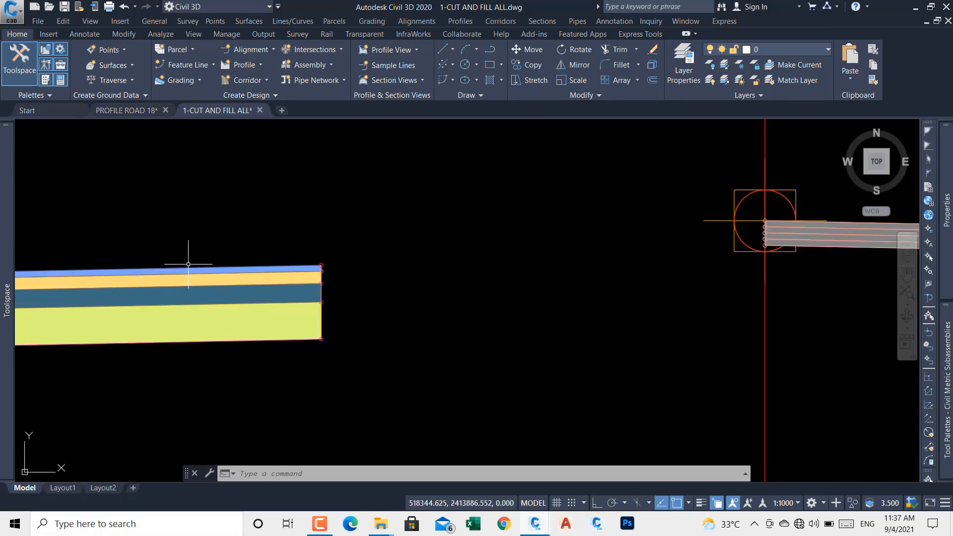
scroll(185, 281, "down", 4)
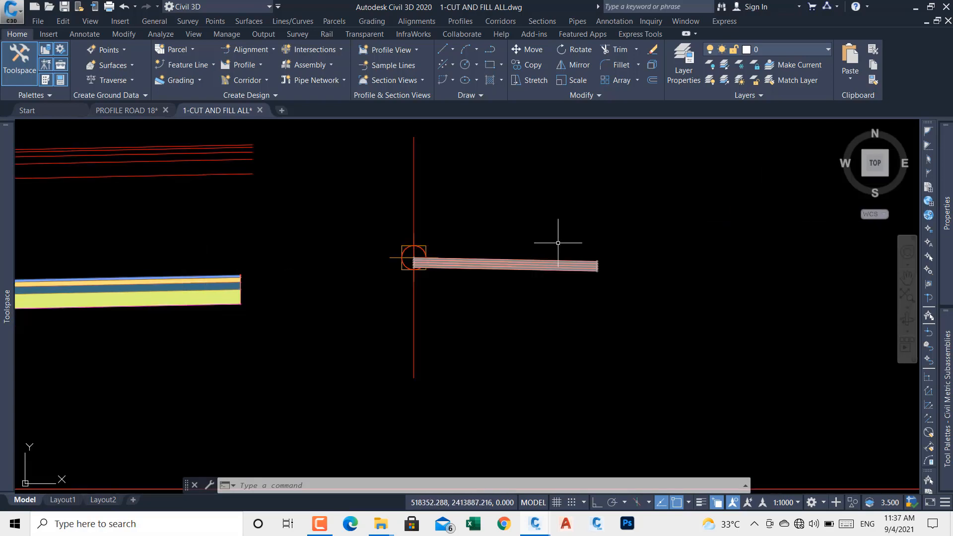
scroll(558, 251, "up", 5)
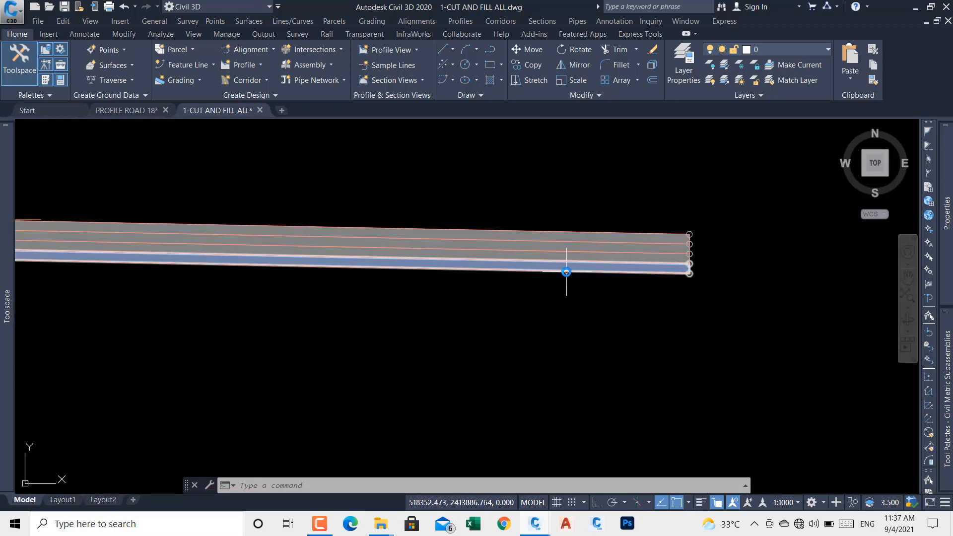
Step: Review the point, link and shape code parameters of the AS layer in the new assembly
left_click(587, 230)
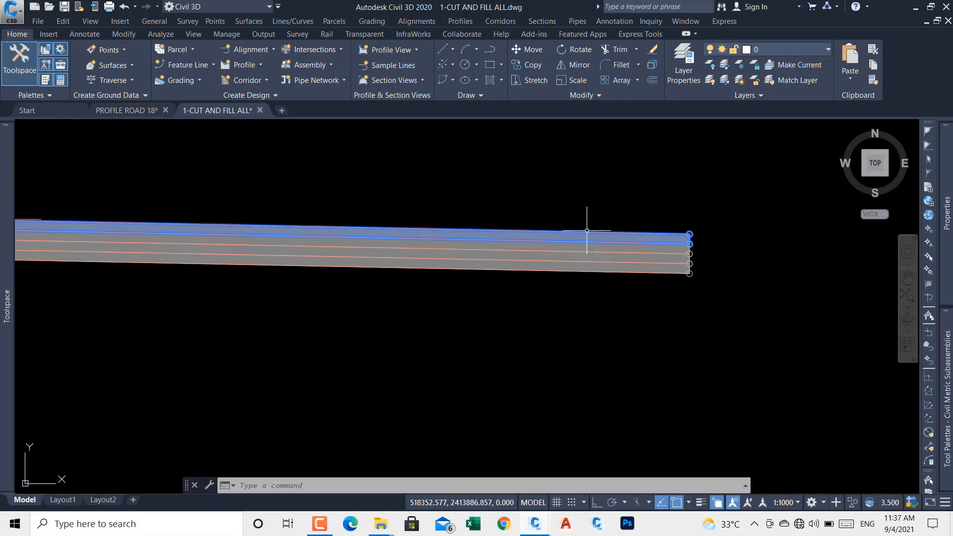
mouse_move(947, 214)
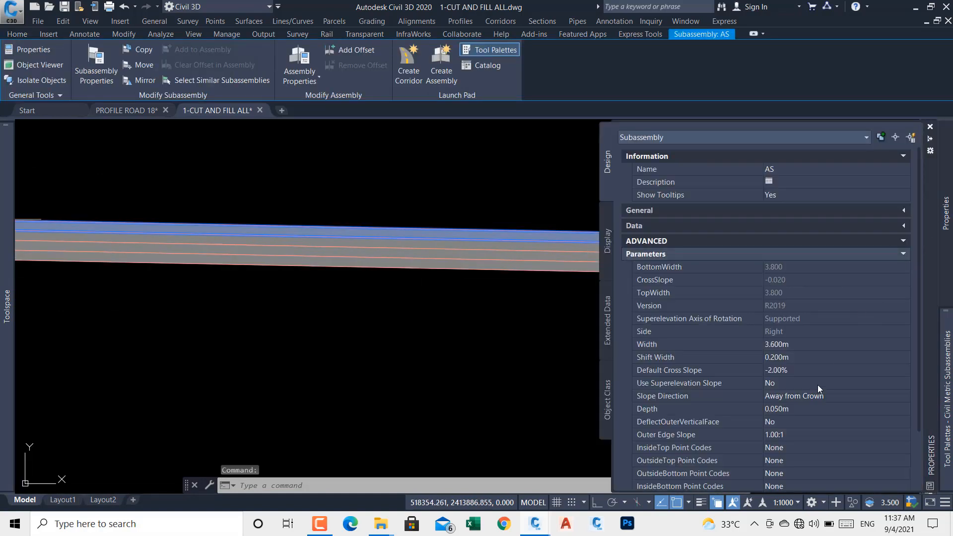
scroll(791, 427, "down", 3)
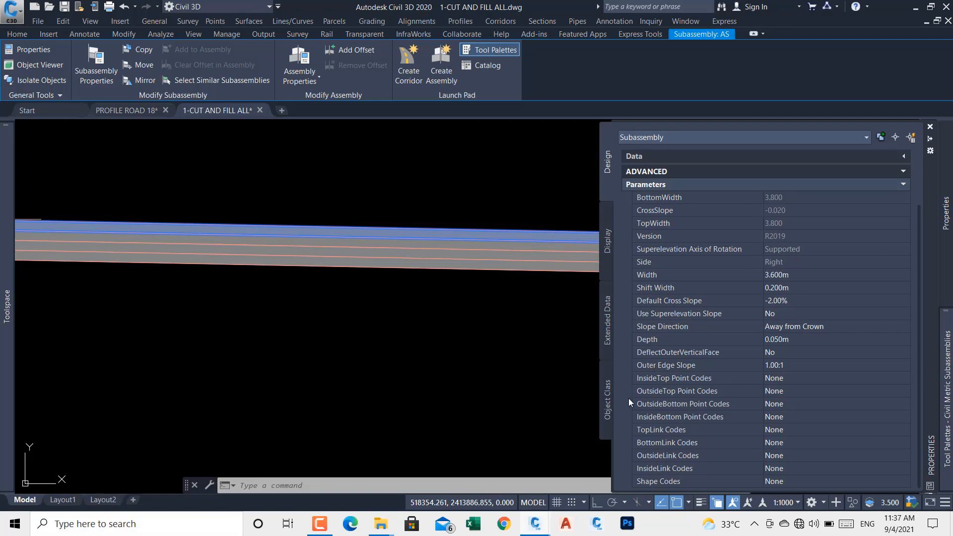
key("Escape")
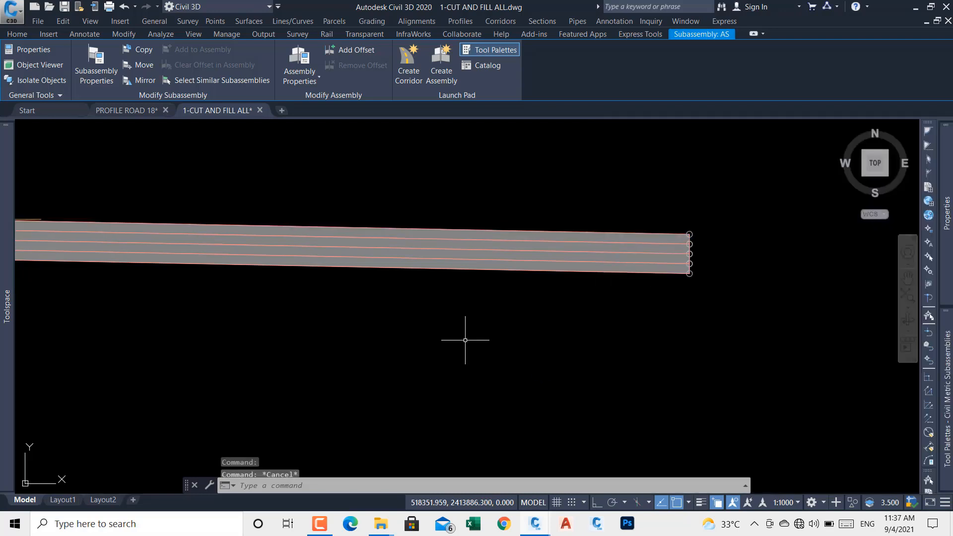
Step: Inspect the shape code of the teal edge subassembly in the finished assembly above the second section sheet
scroll(560, 275, "down", 4)
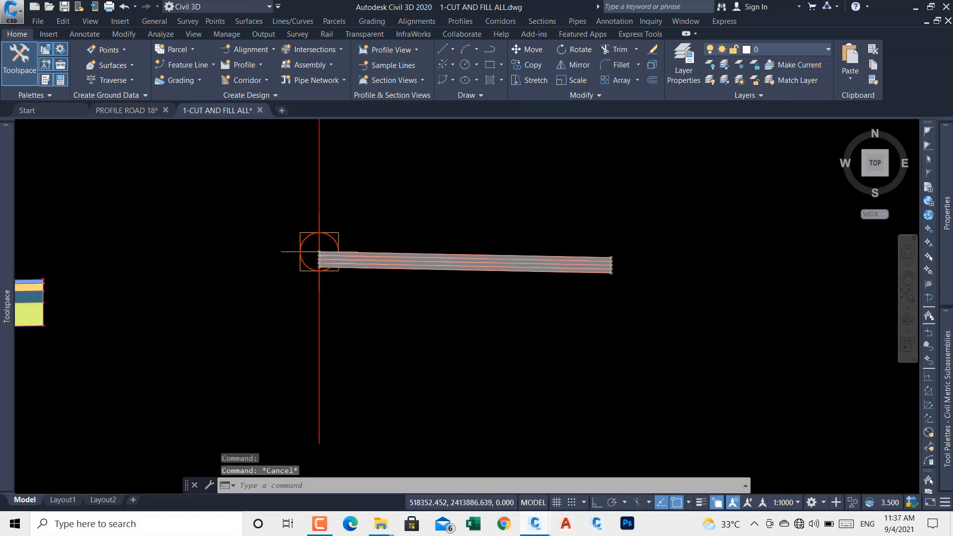
scroll(560, 275, "down", 5)
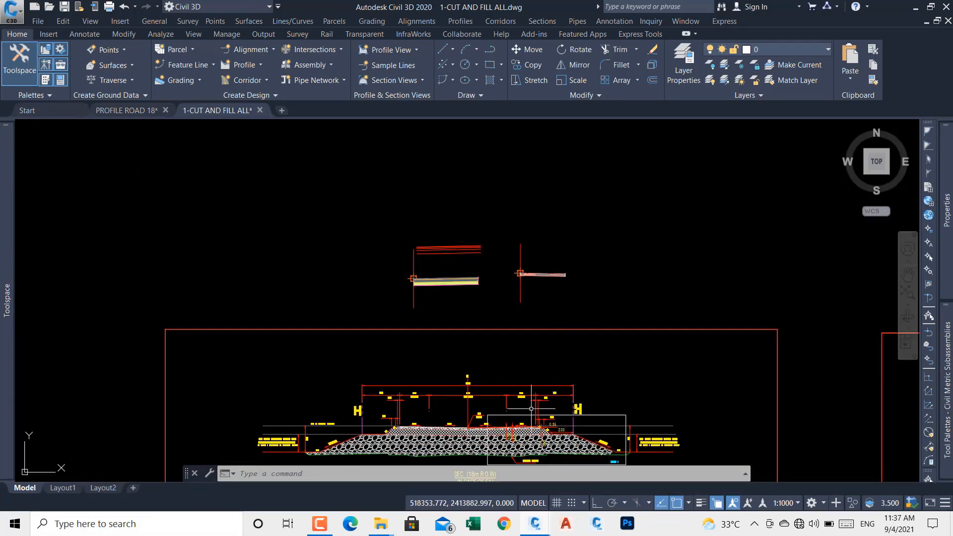
scroll(379, 385, "down", 4)
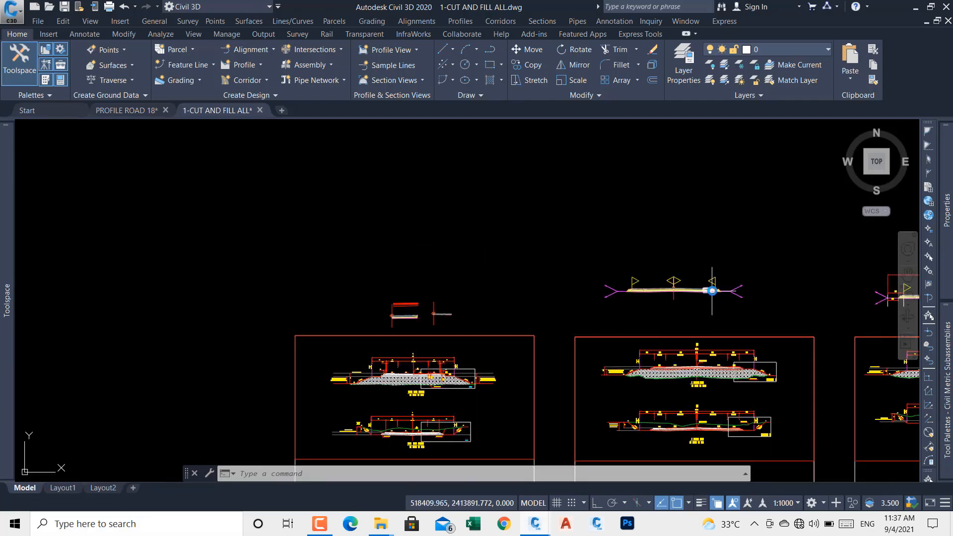
scroll(740, 292, "up", 9)
scroll(740, 292, "up", 5)
scroll(550, 230, "up", 4)
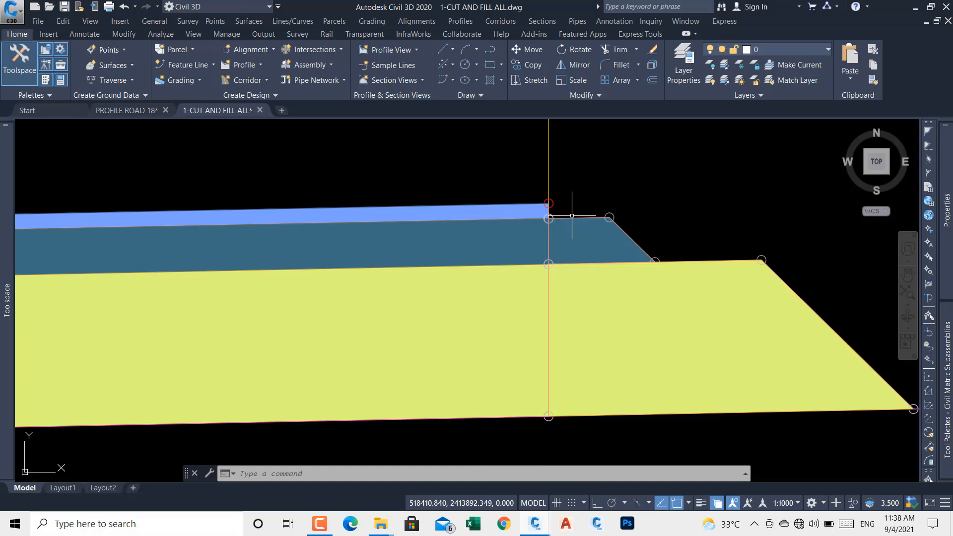
left_click(575, 217)
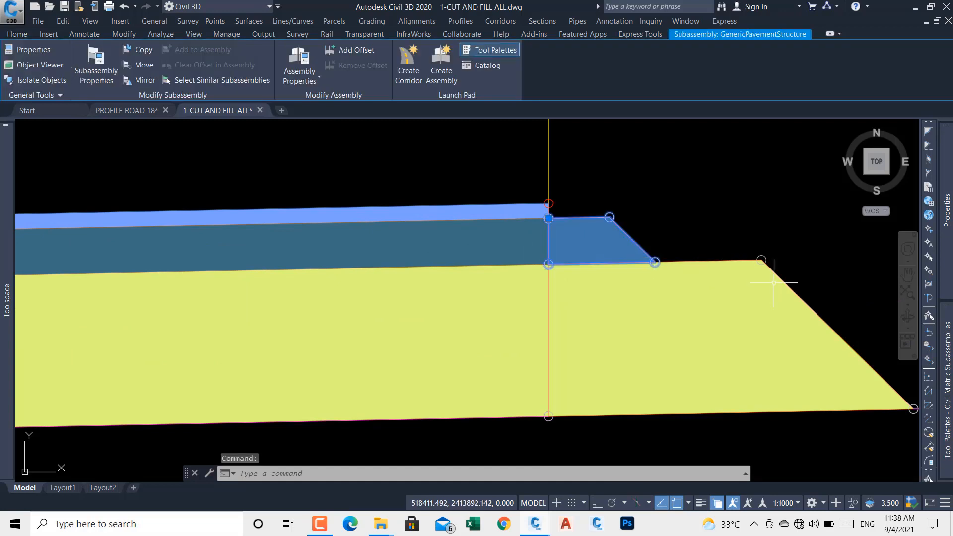
scroll(819, 373, "down", 5)
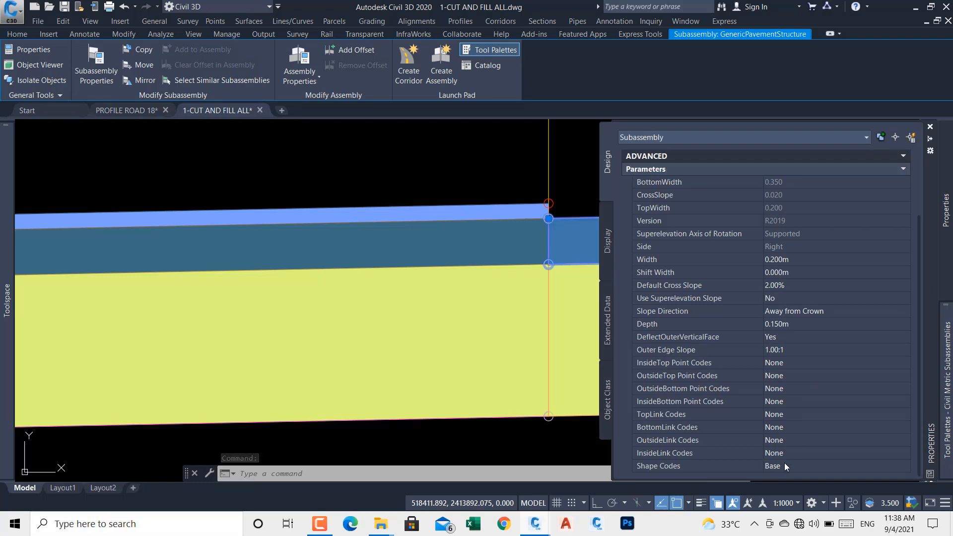
left_click(786, 466)
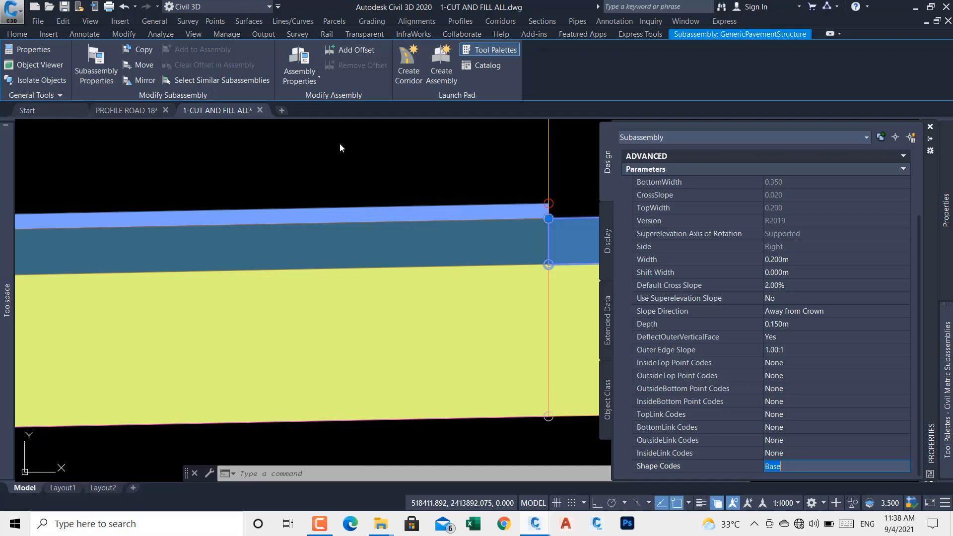
key("Escape")
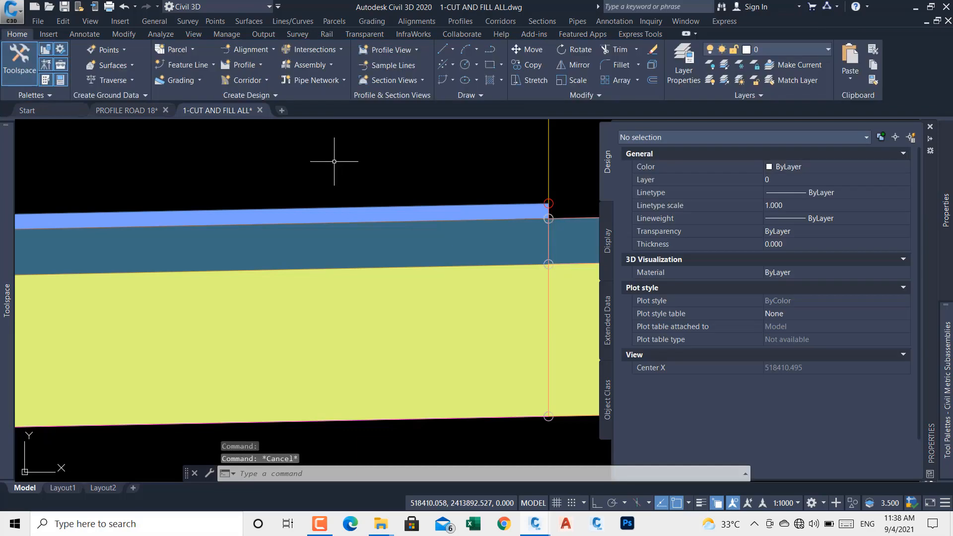
Step: Set the shape code of the new assembly's AS layer to Base
scroll(445, 229, "down", 5)
scroll(445, 228, "down", 10)
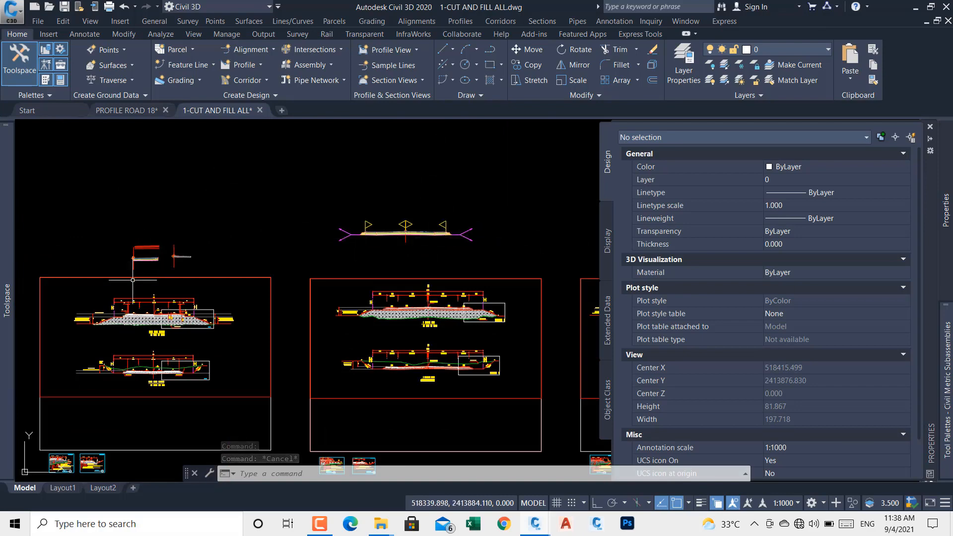
scroll(225, 234, "up", 5)
scroll(225, 235, "up", 12)
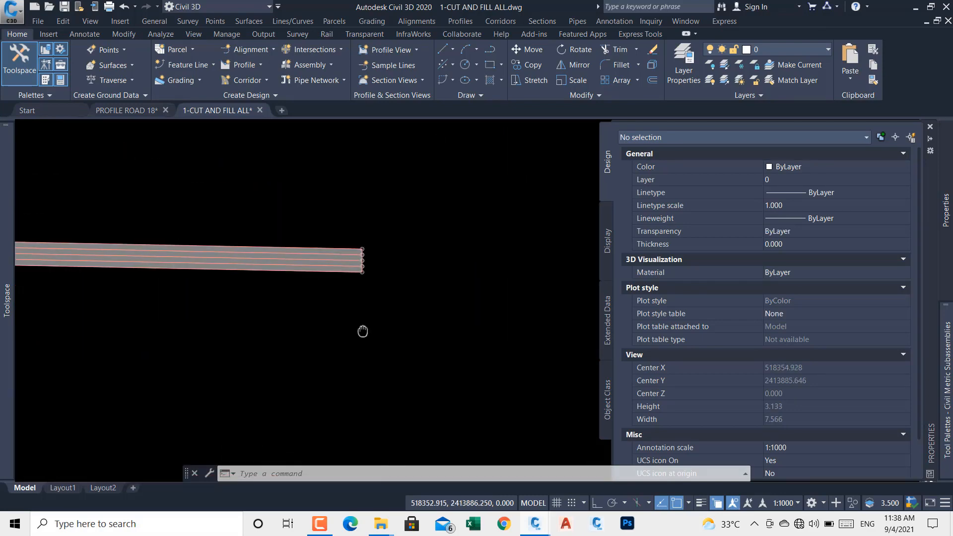
scroll(401, 268, "up", 4)
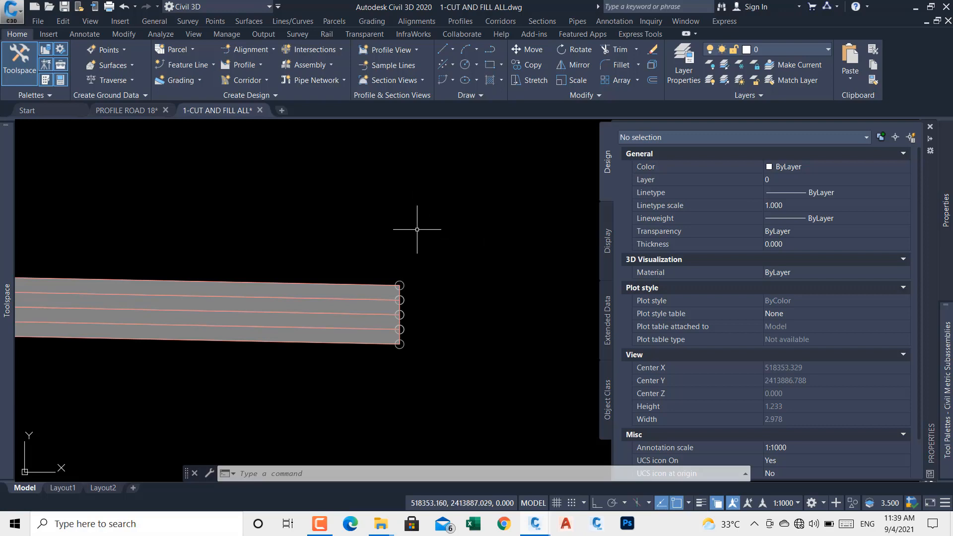
key("Escape")
key("Escape")
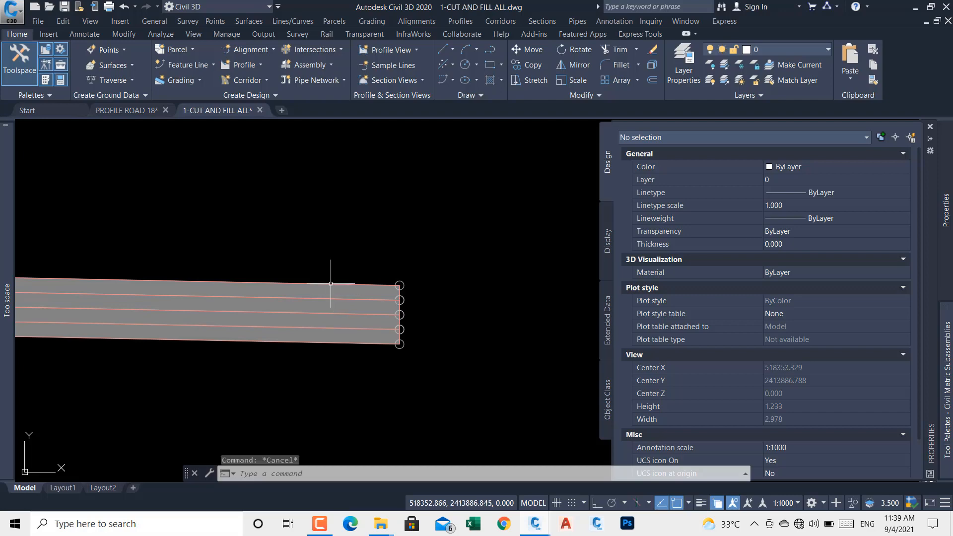
left_click(329, 282)
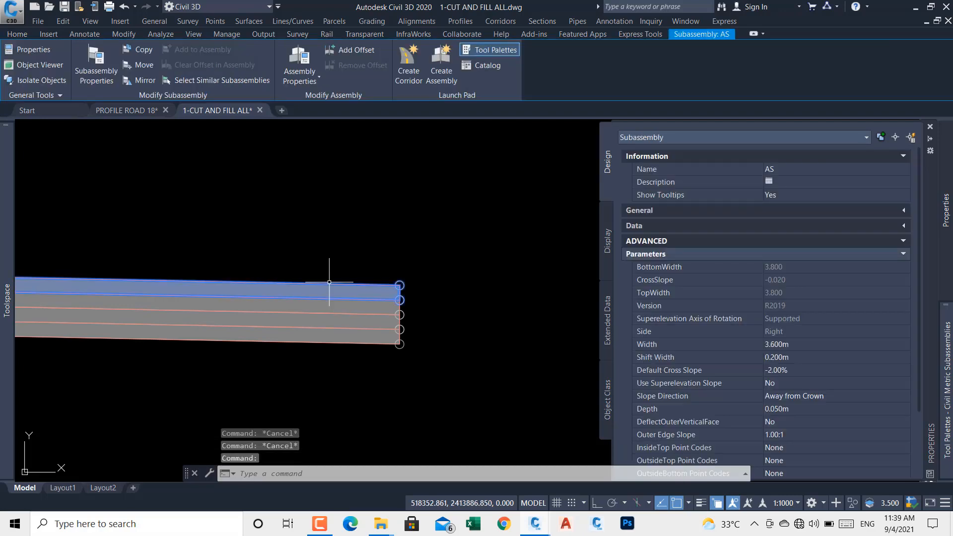
scroll(764, 440, "down", 3)
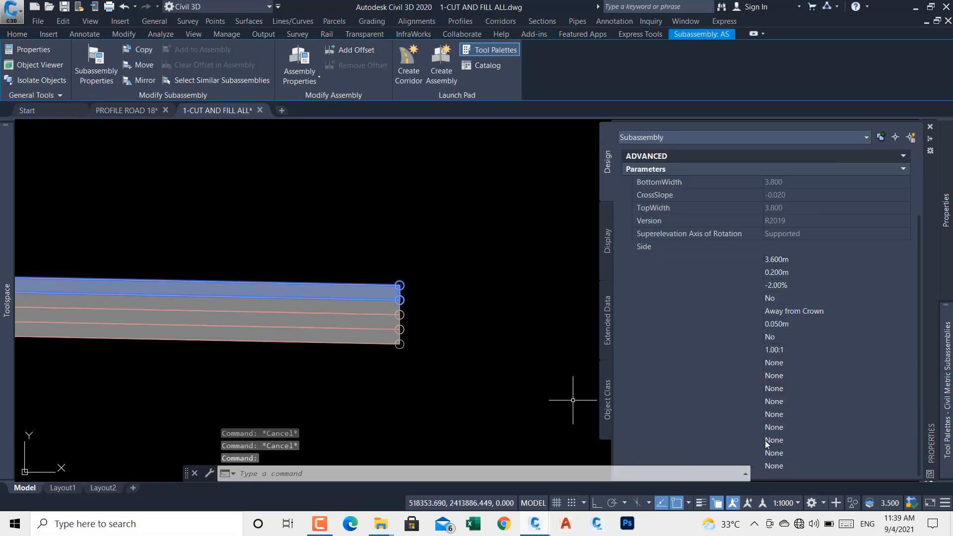
left_click(805, 466)
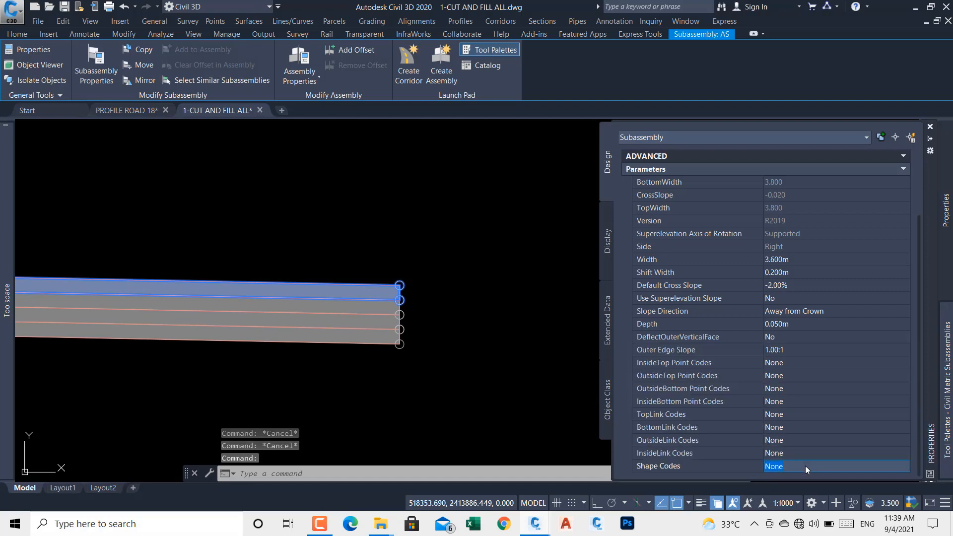
type("Base")
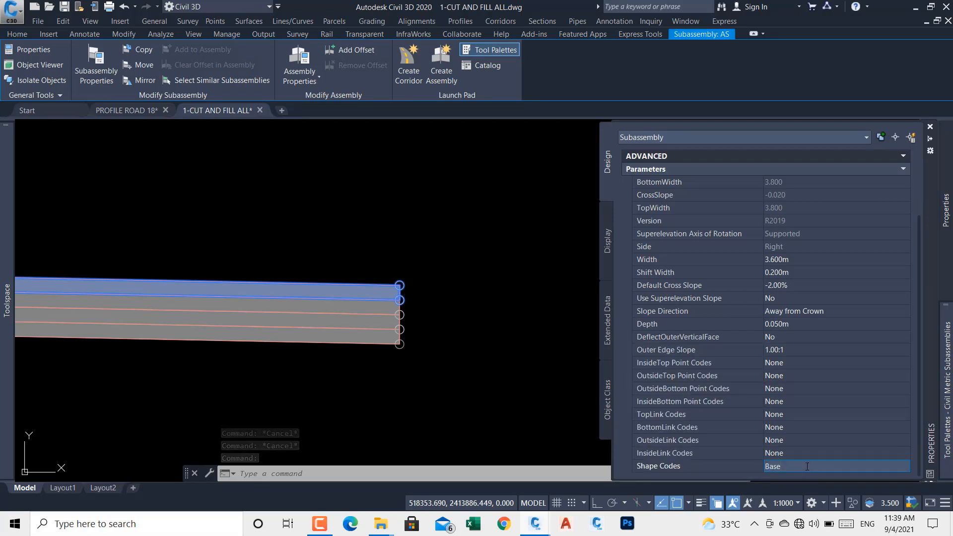
key("Return")
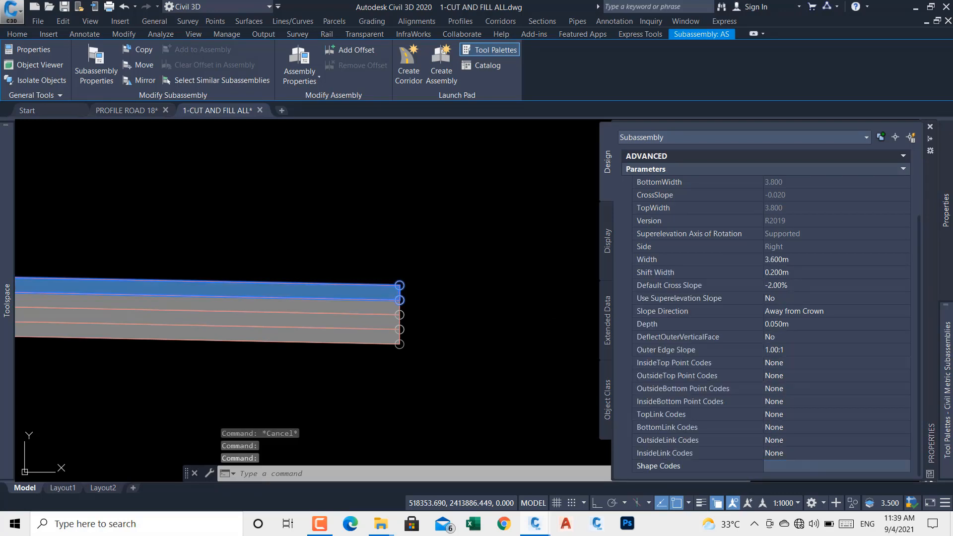
key("Escape")
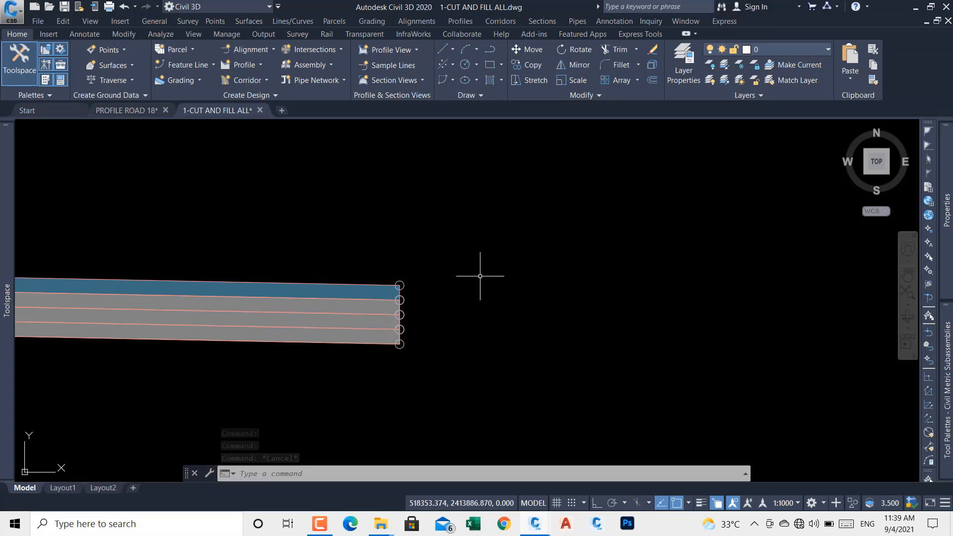
Step: Set the InsideTop point code of the AS layer to 1
scroll(522, 288, "down", 5)
scroll(336, 281, "up", 10)
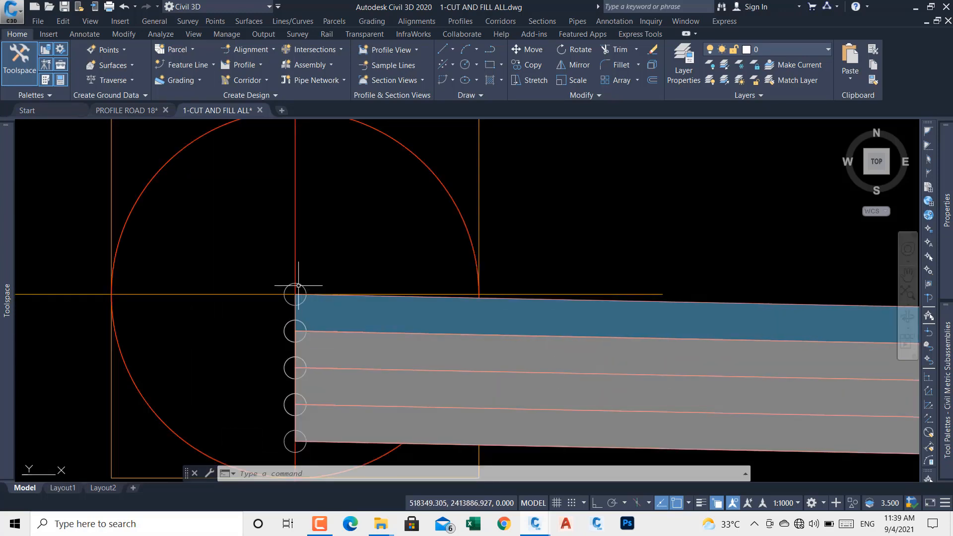
mouse_move(299, 285)
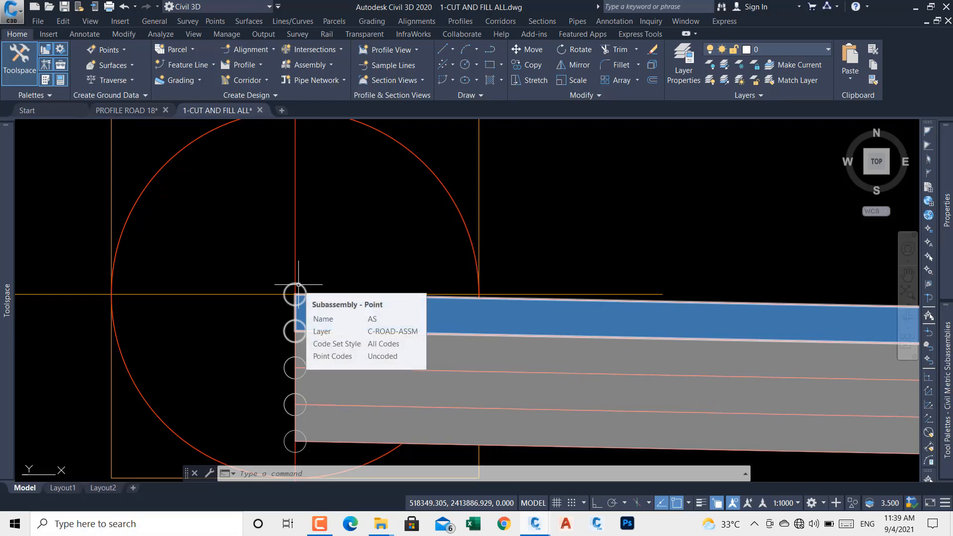
middle_click_drag(397, 309, 315, 329)
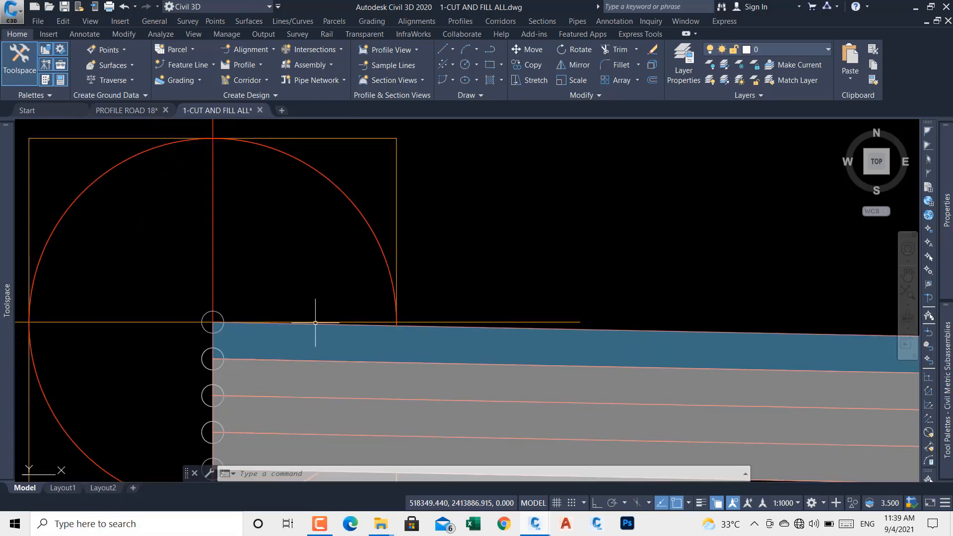
left_click(316, 324)
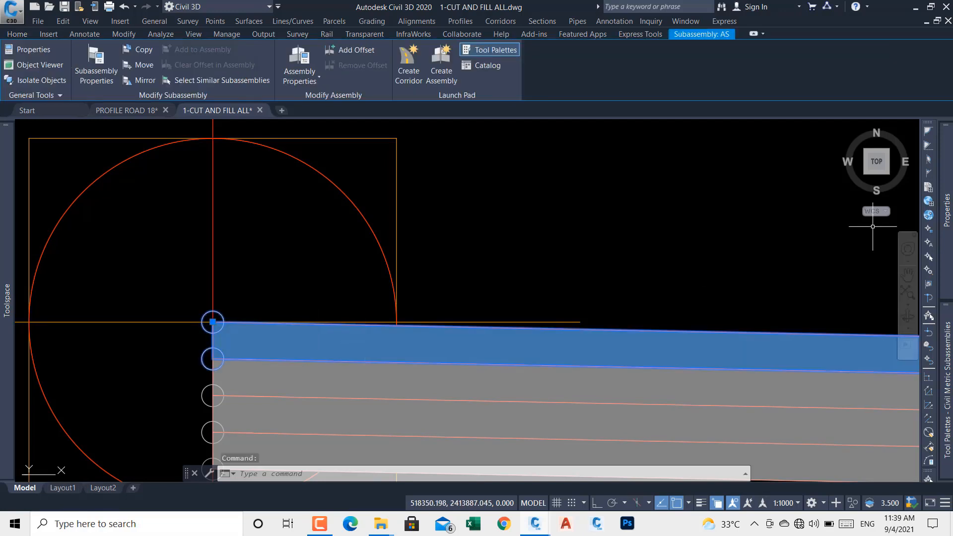
mouse_move(947, 205)
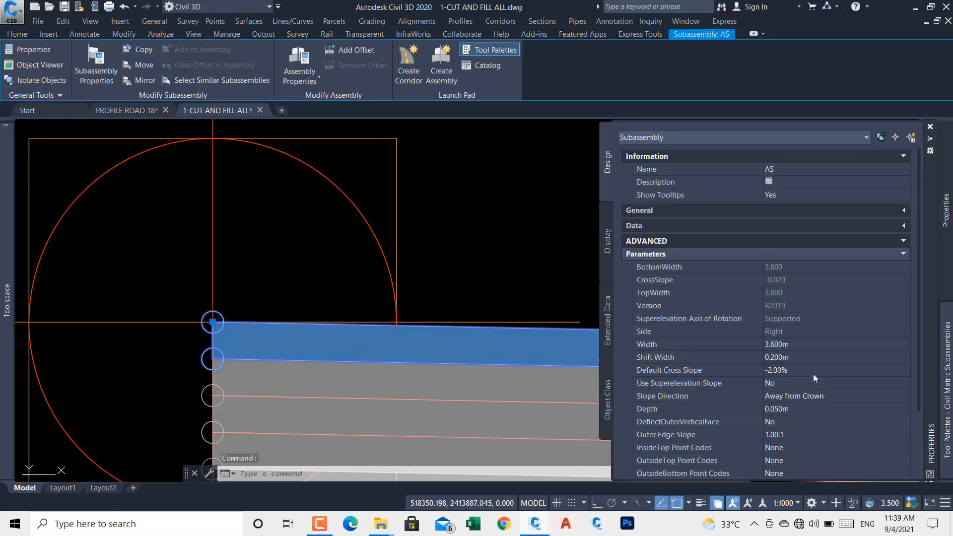
scroll(814, 374, "down", 3)
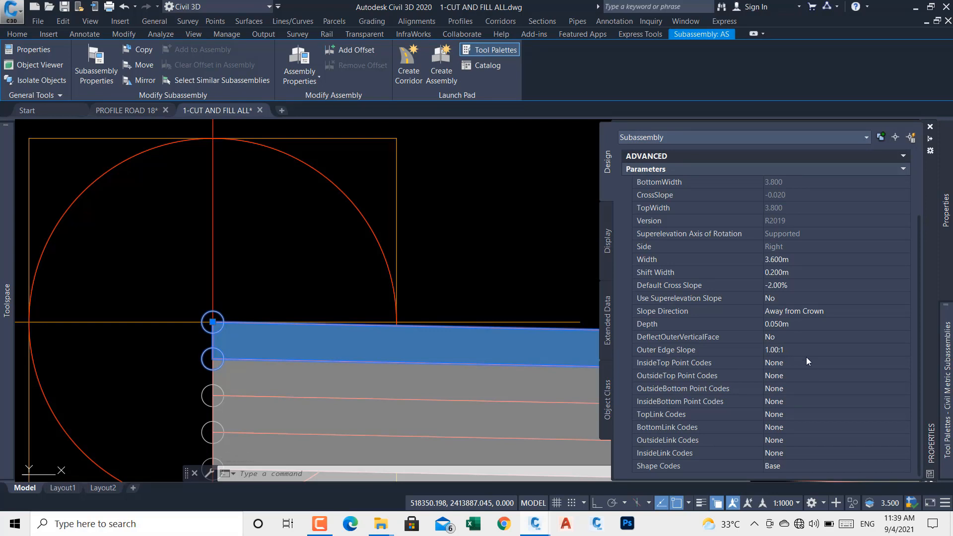
left_click(807, 362)
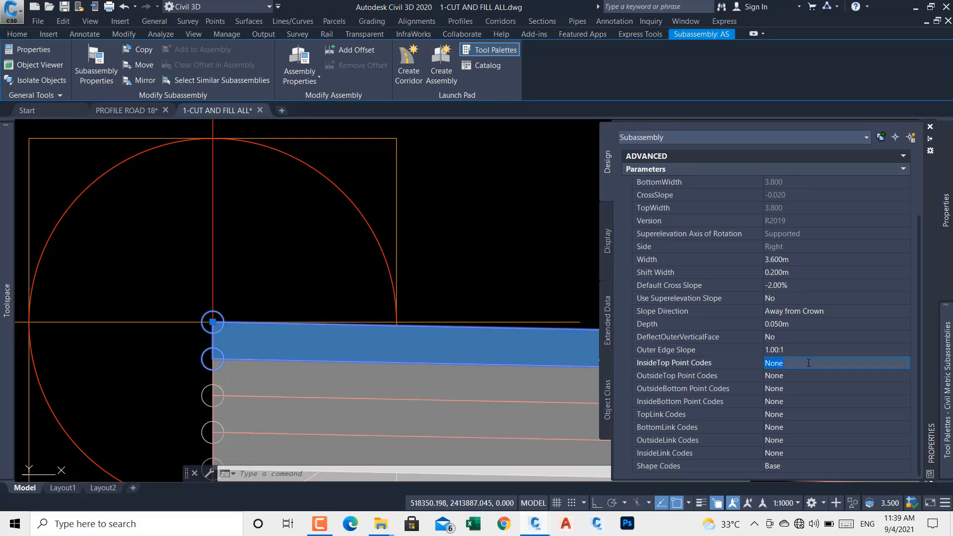
type("1")
key("Tab")
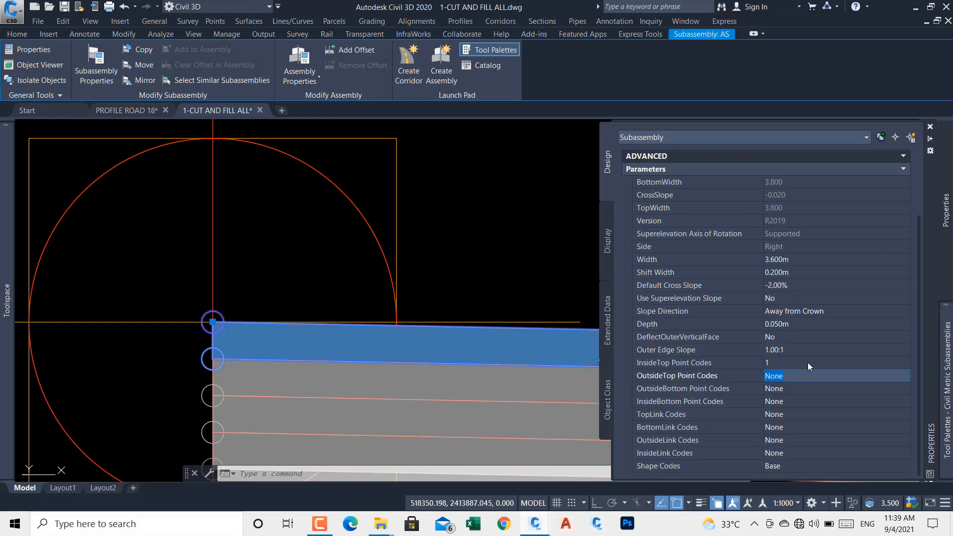
key("Escape")
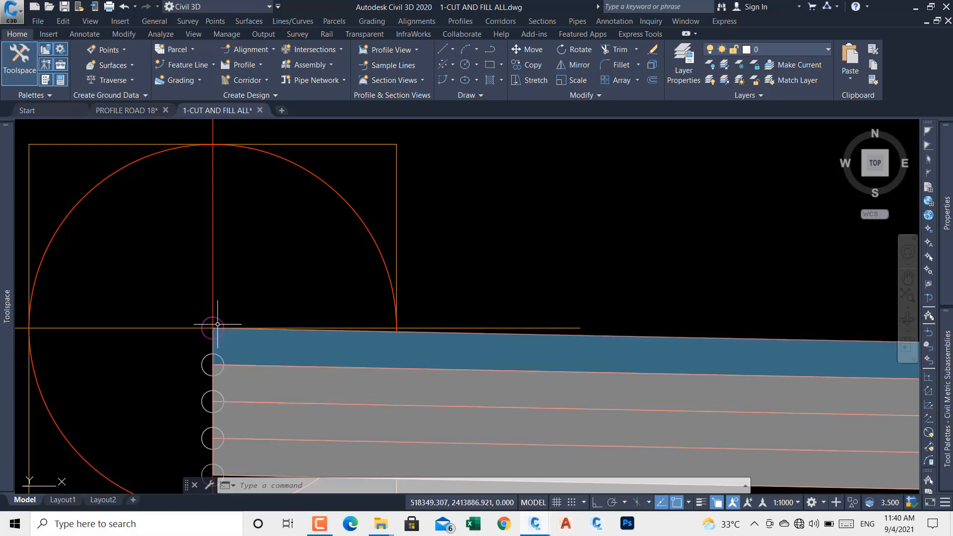
left_click(322, 526)
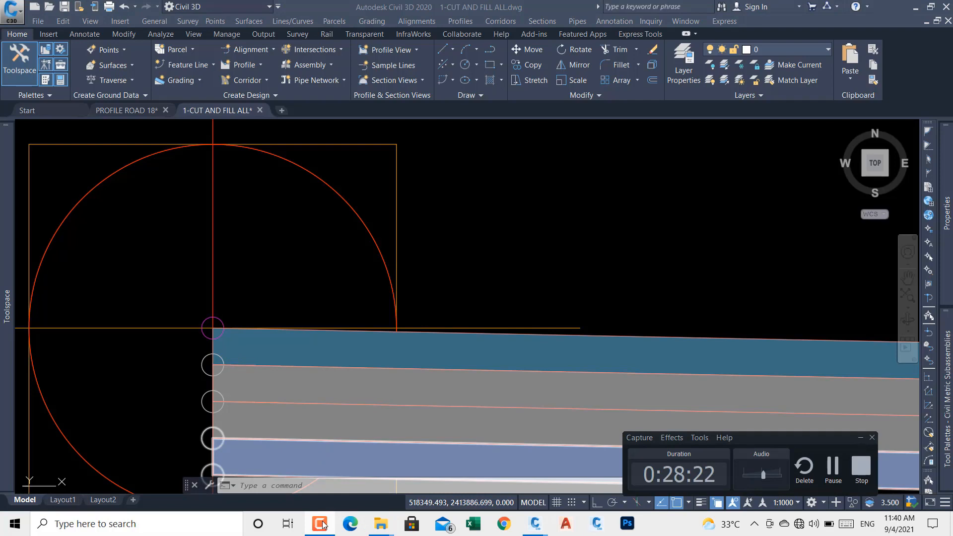
left_click(279, 269)
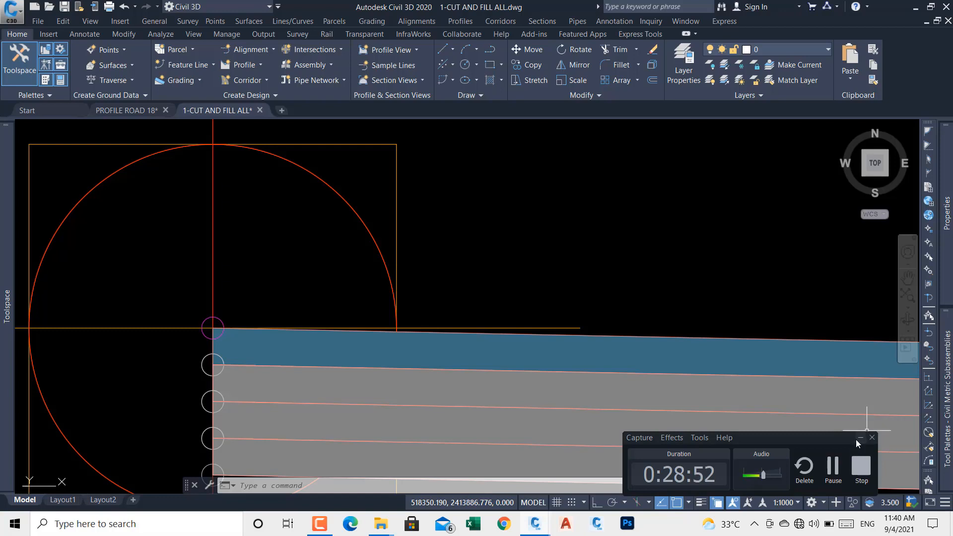
left_click(857, 439)
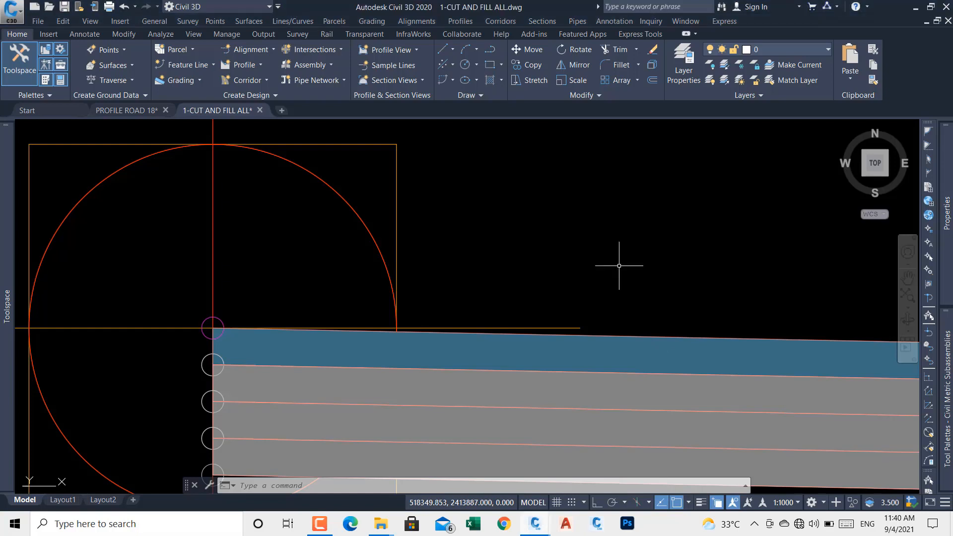
scroll(631, 268, "down", 5)
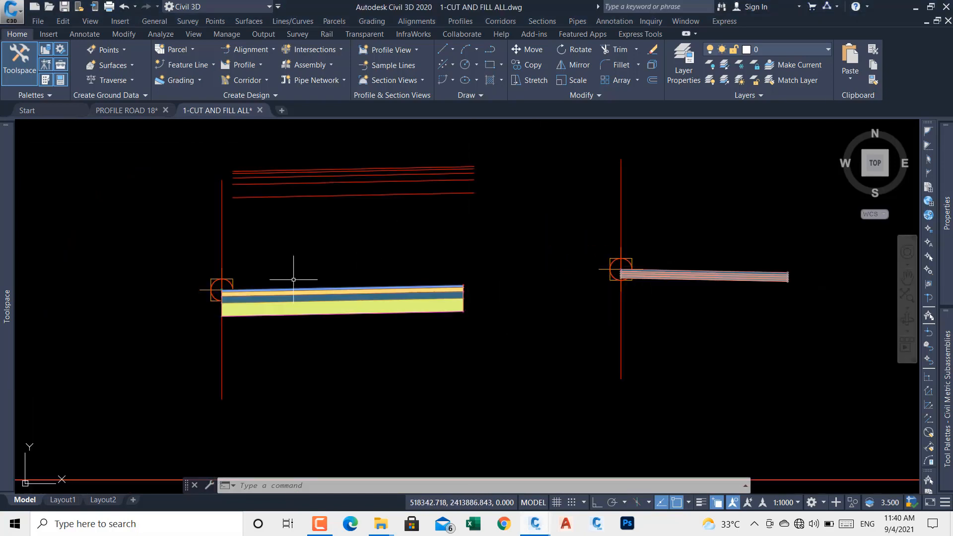
Step: Switch to the Civil 3D Help window and review the lane subassembly's input parameters and its point, link and shape codes table
scroll(227, 296, "up", 6)
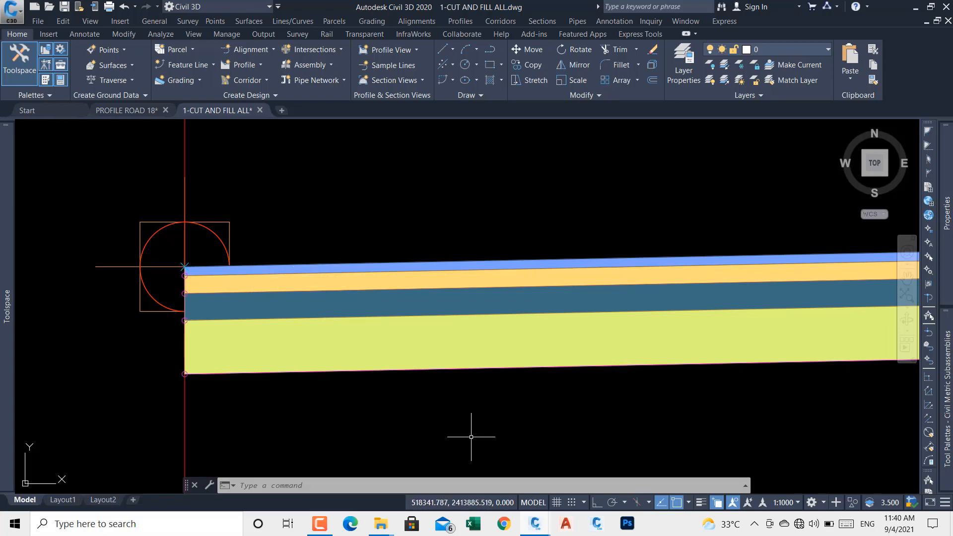
mouse_move(535, 524)
left_click(663, 475)
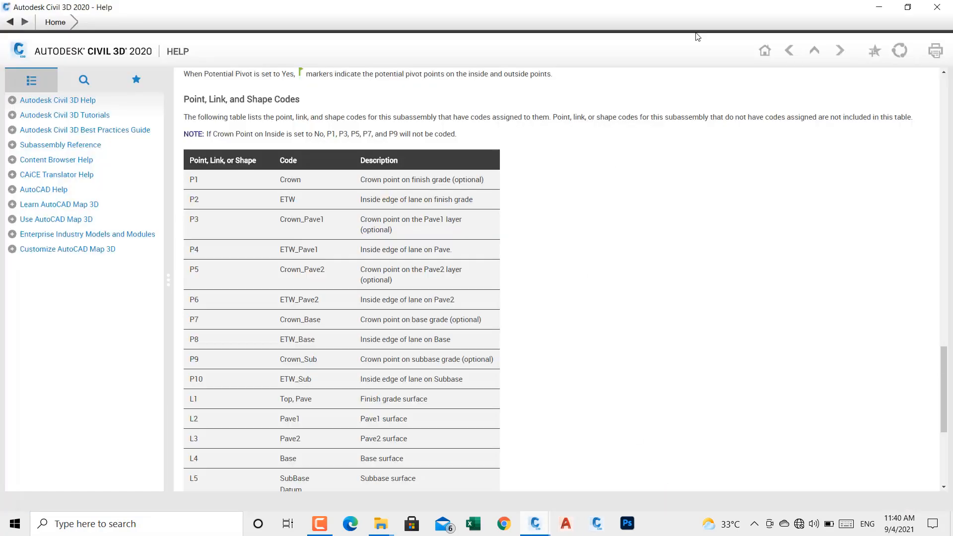
left_click(936, 50)
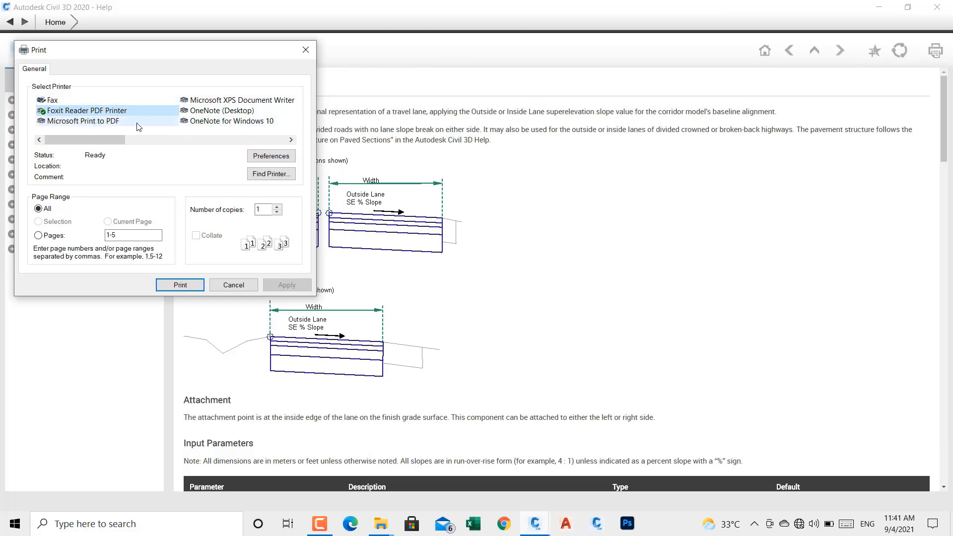
left_click(306, 51)
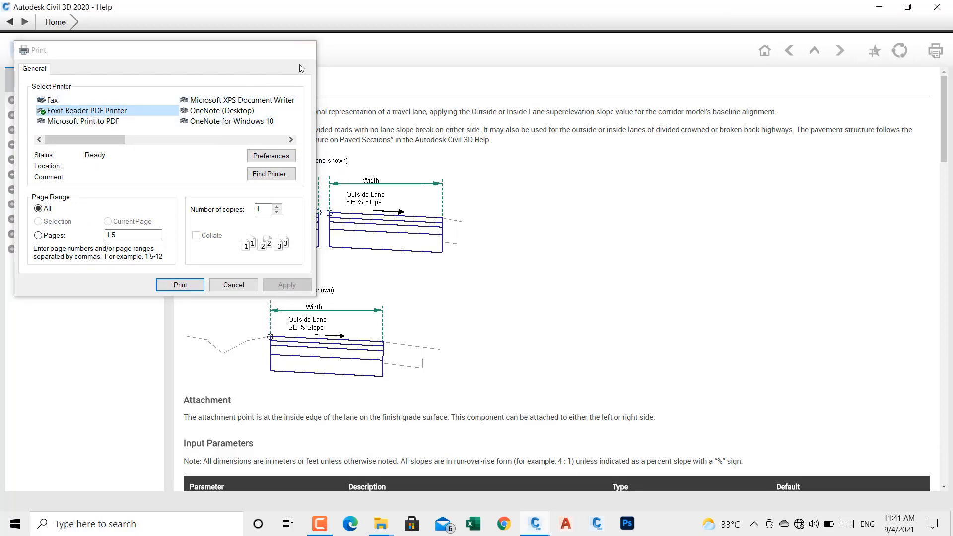
scroll(426, 223, "down", 10)
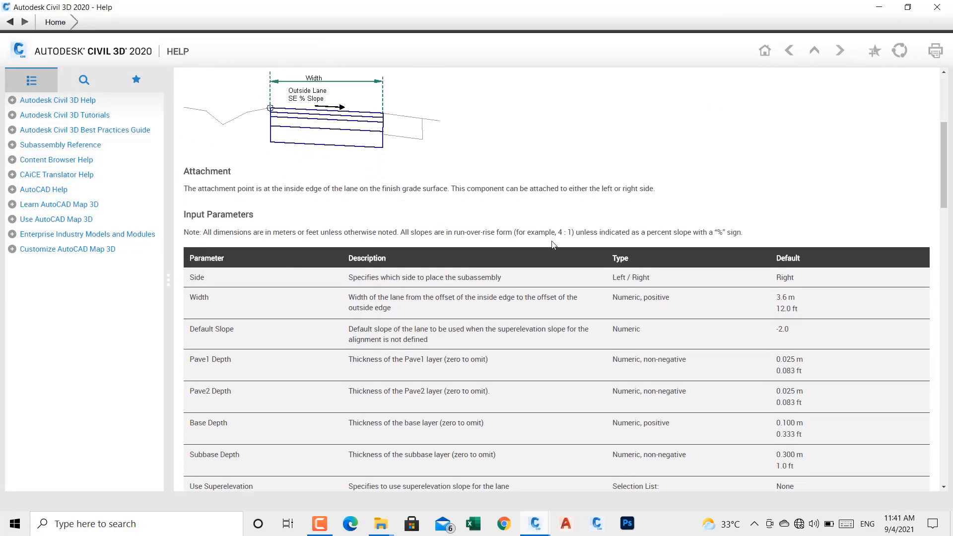
scroll(554, 244, "down", 10)
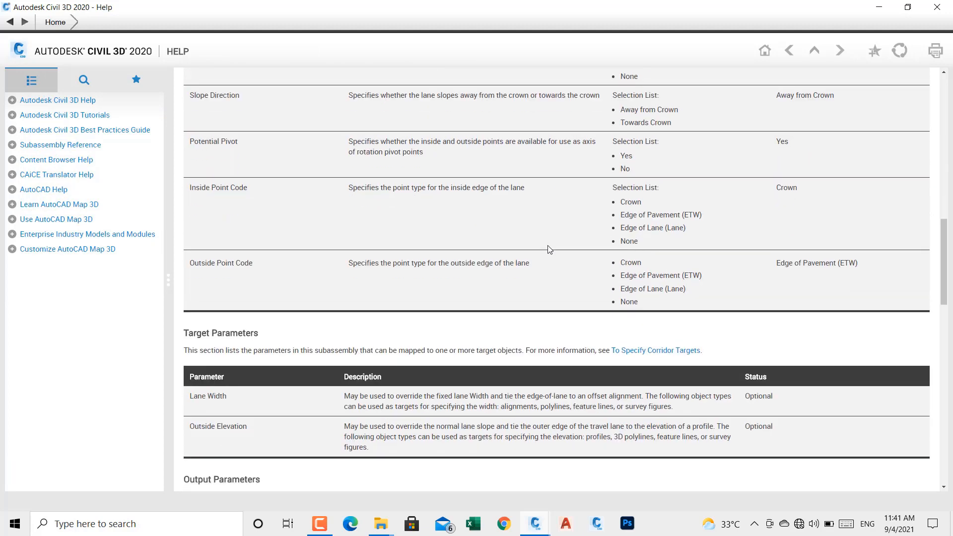
scroll(534, 247, "down", 5)
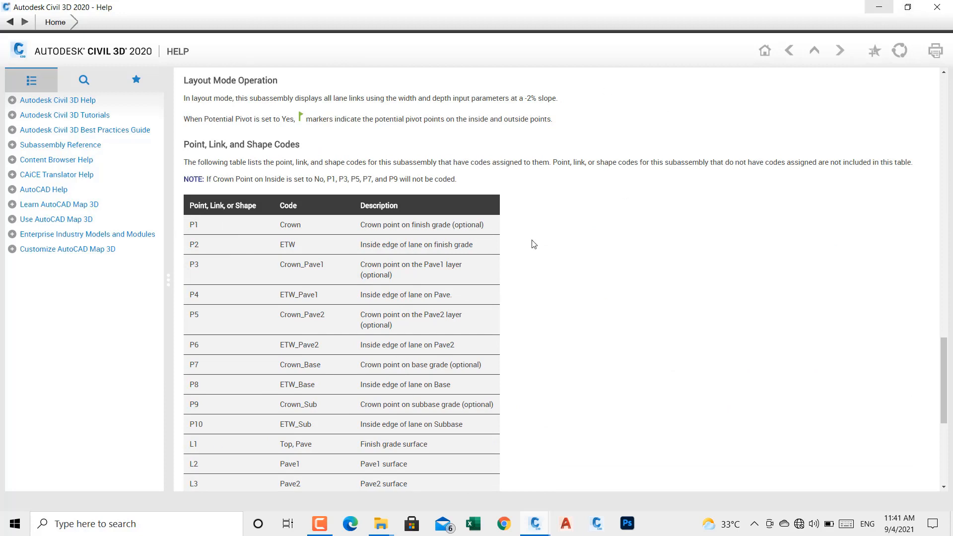
left_click(881, 5)
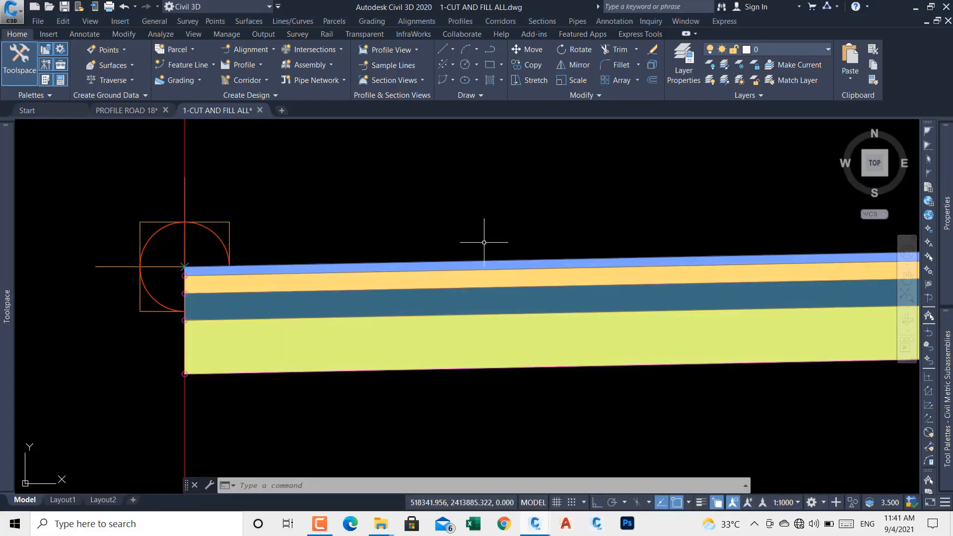
Step: Examine the layers and edge points of the coloured assembly and the new stacked-layer assembly, and minimize the drawing window
left_click(258, 262)
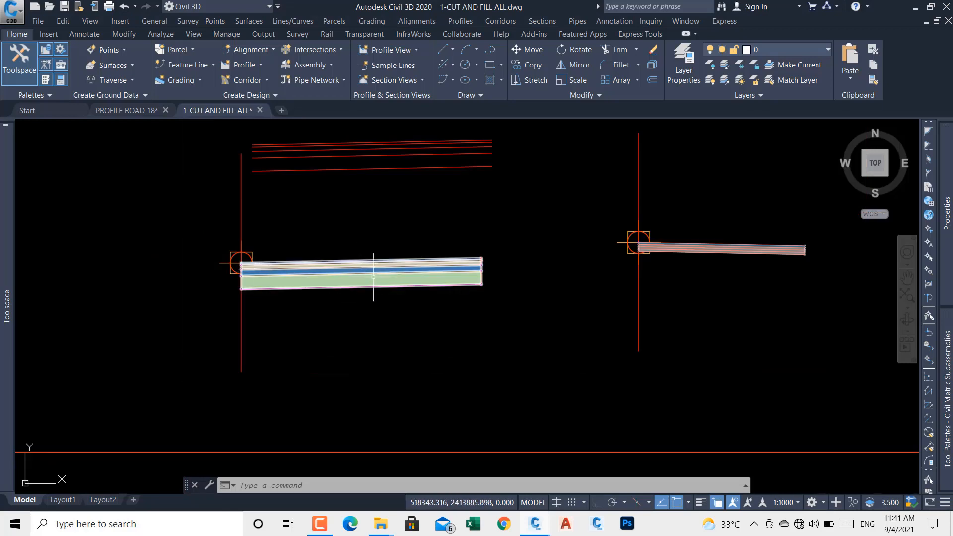
key("Escape")
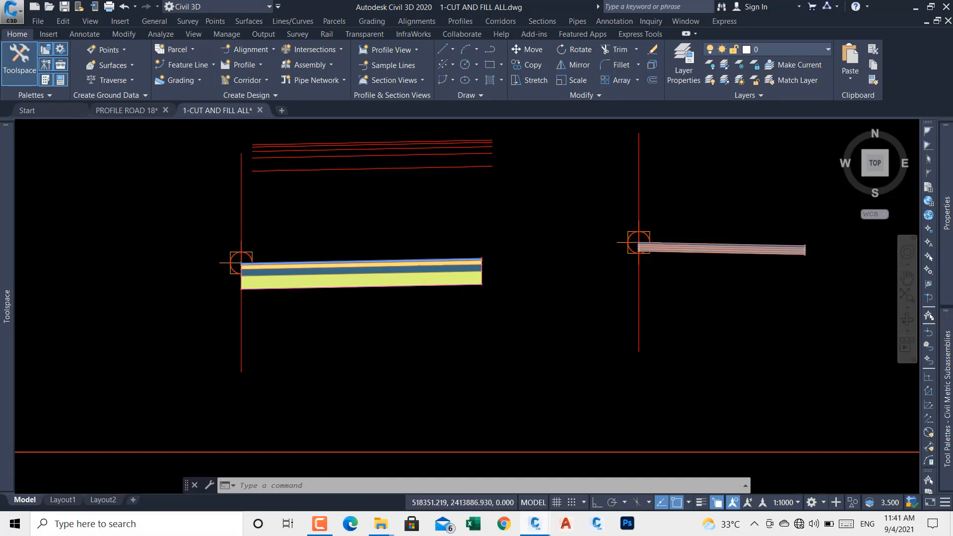
scroll(728, 237, "up", 5)
scroll(723, 242, "down", 5)
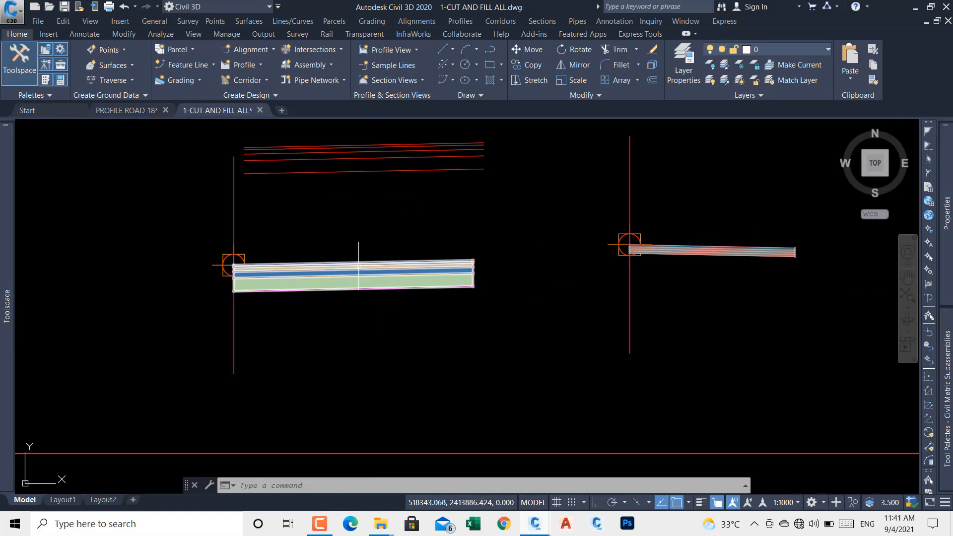
scroll(688, 241, "up", 5)
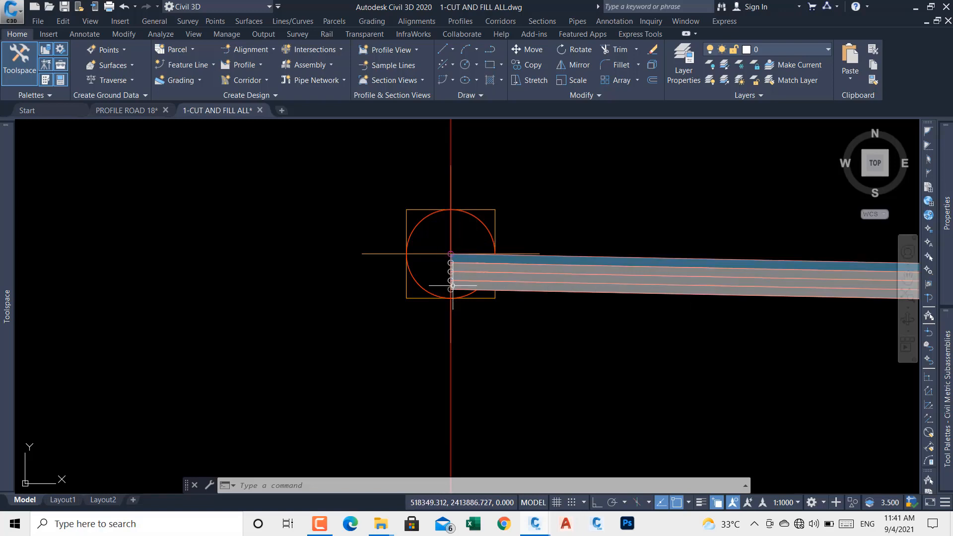
mouse_move(453, 285)
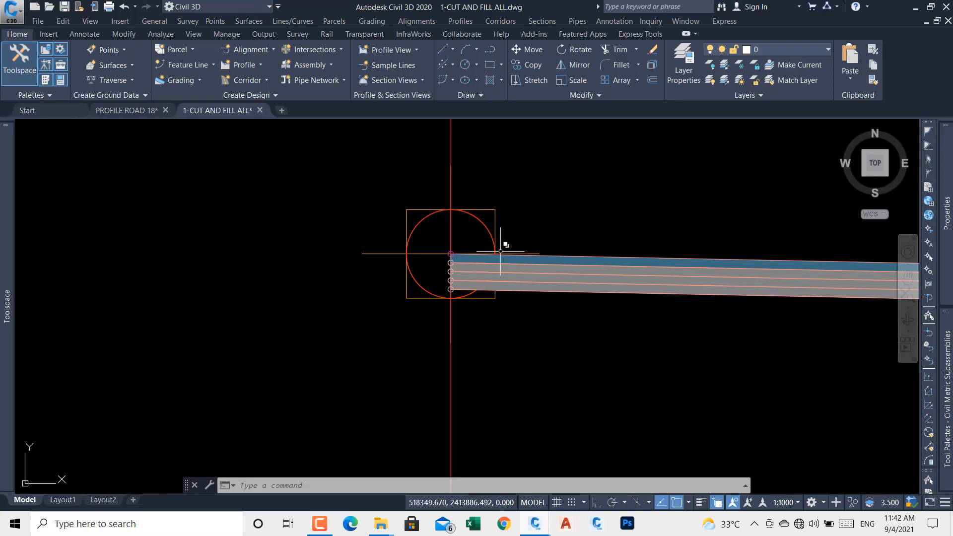
scroll(494, 214, "down", 2)
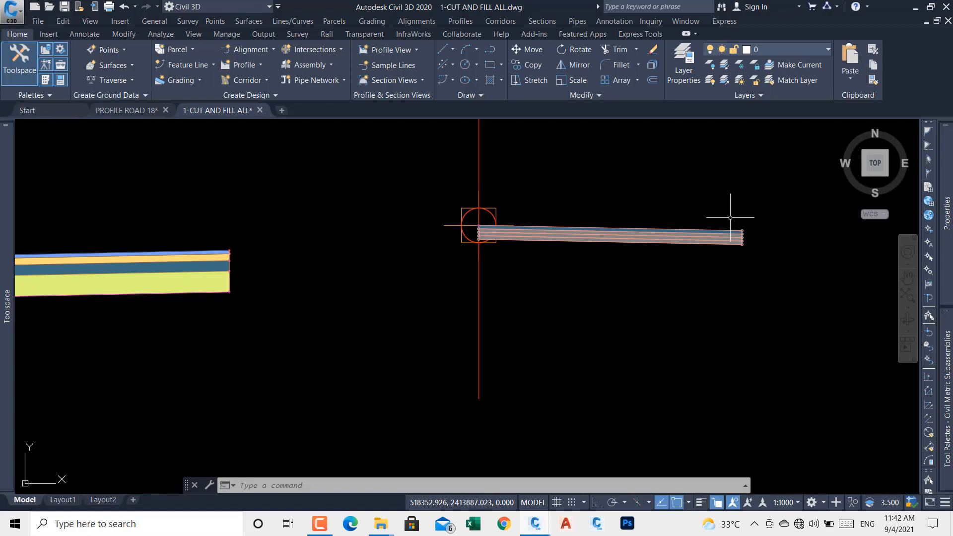
left_click(916, 8)
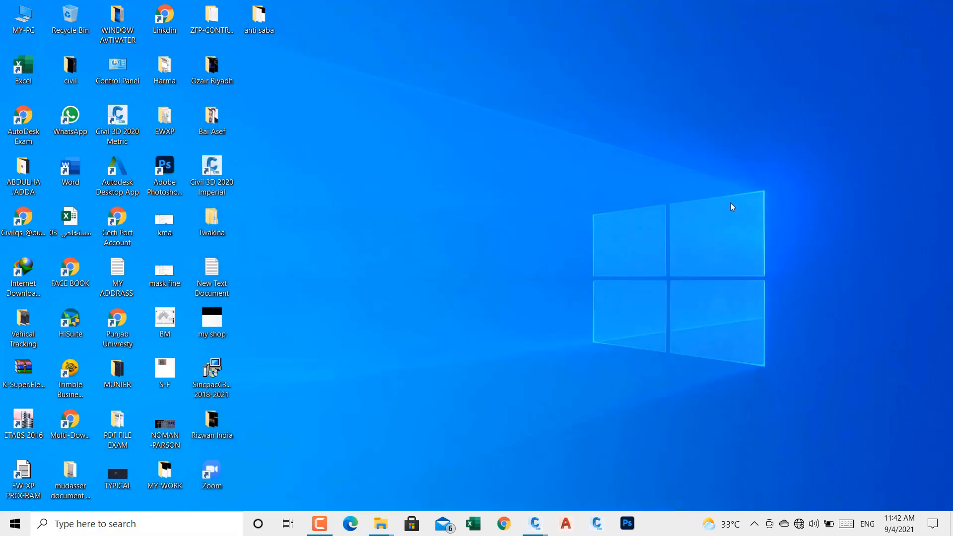